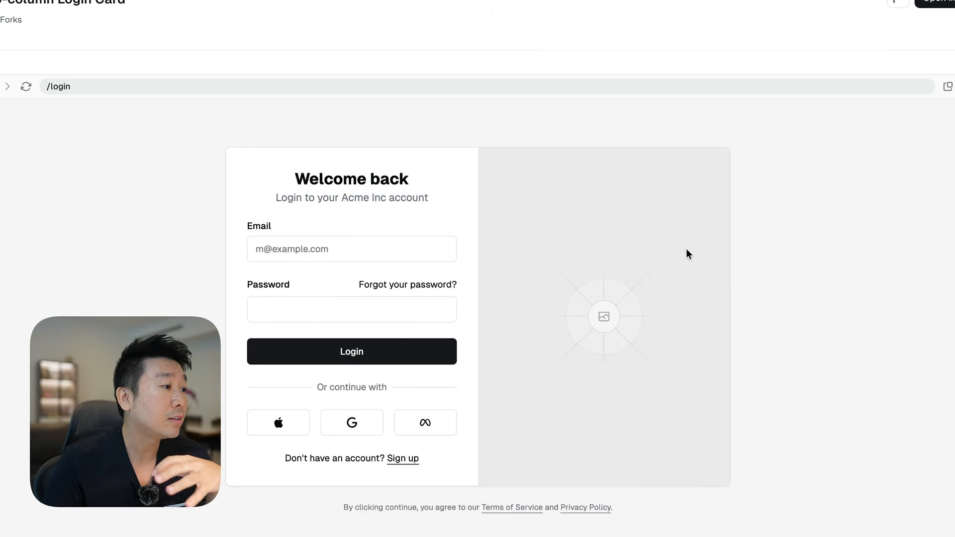
# Step: Switch to the AI and Quantum Tech landing page in Aura and review the page preview
pyautogui.scroll(-4, 710, 238)
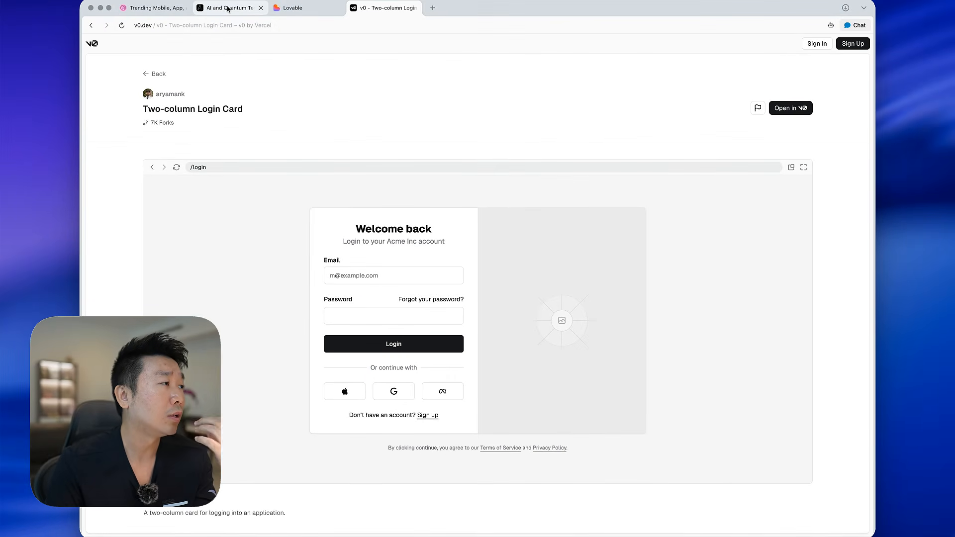
pyautogui.click(227, 8)
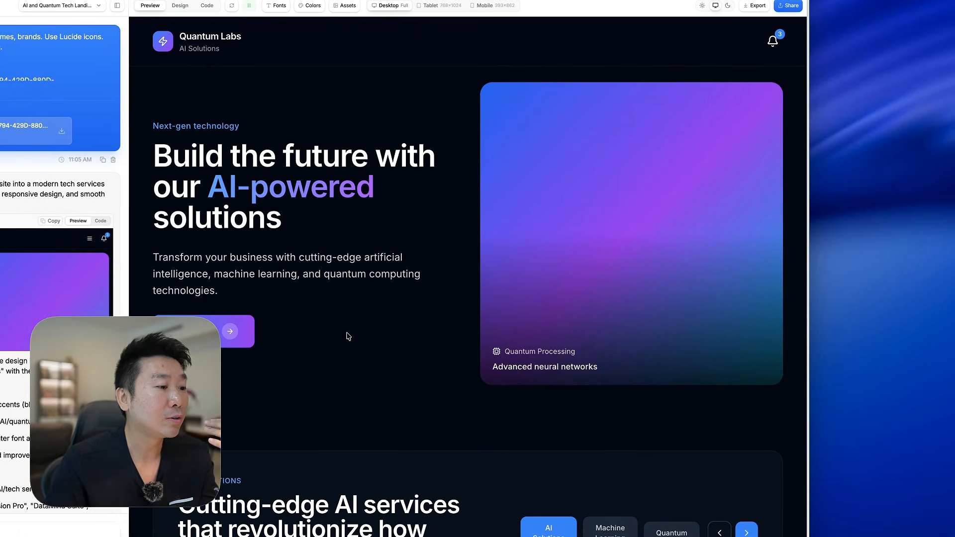
pyautogui.scroll(-8, 349, 336)
pyautogui.scroll(8, 350, 332)
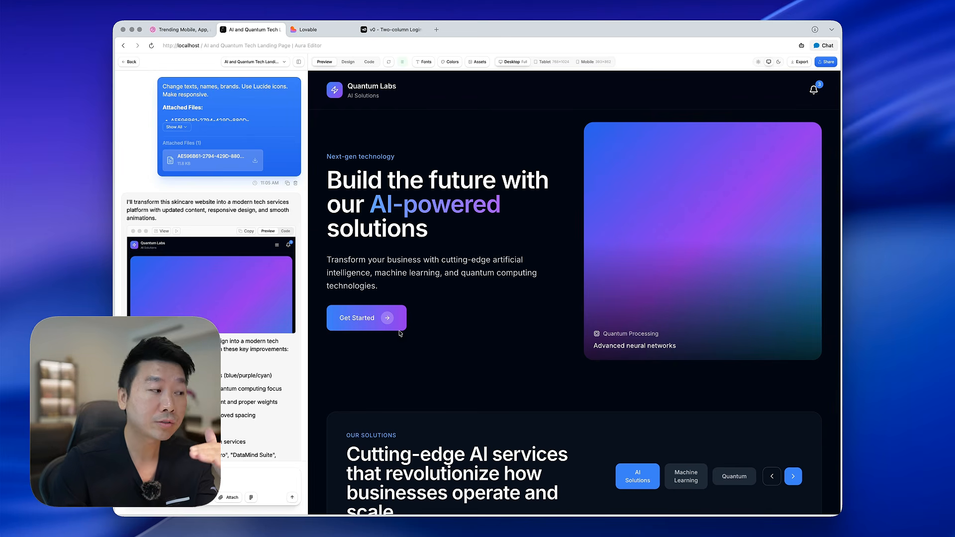
# Step: Load the manually edited version with the blurred blue-green hero image from the chat history into the preview
pyautogui.scroll(-15, 273, 375)
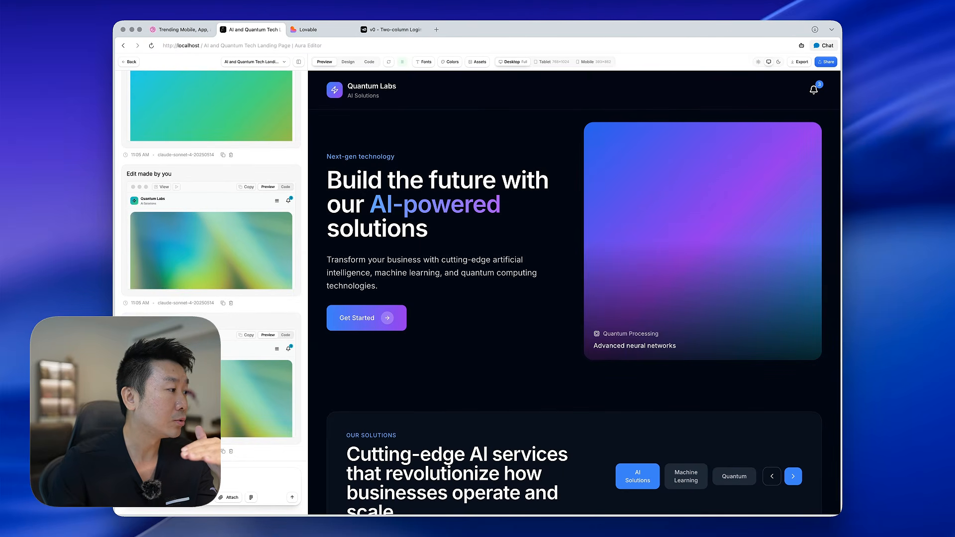
pyautogui.click(257, 388)
pyautogui.press('Return')
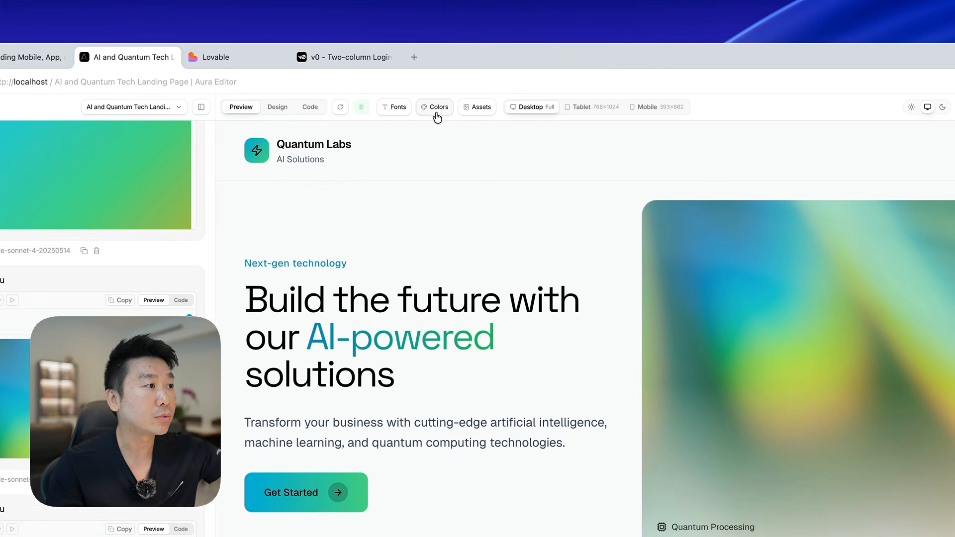
# Step: Try the Jakarta and Quicksand font pairings, and apply the Montserrat with Manrope pairing to the page
pyautogui.click(402, 115)
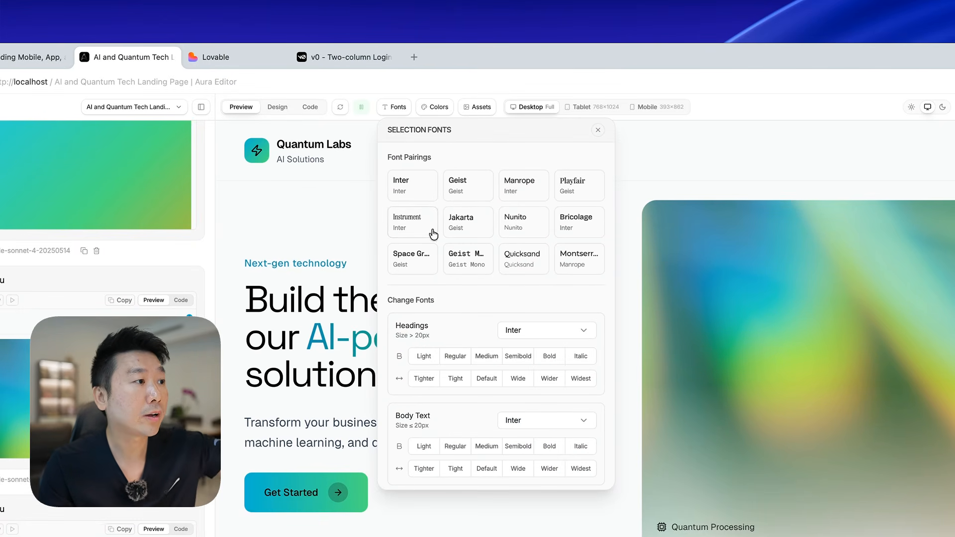
pyautogui.click(476, 233)
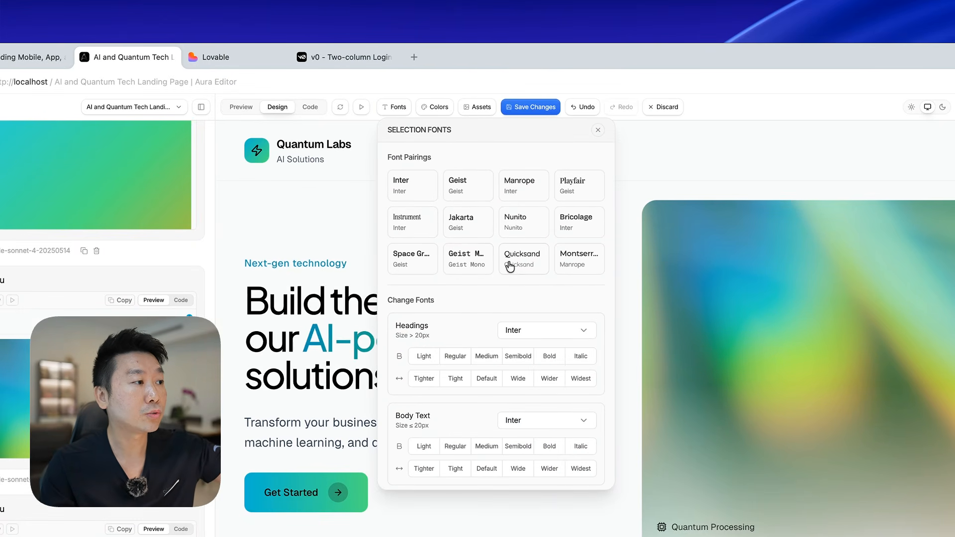
pyautogui.click(527, 266)
pyautogui.click(585, 269)
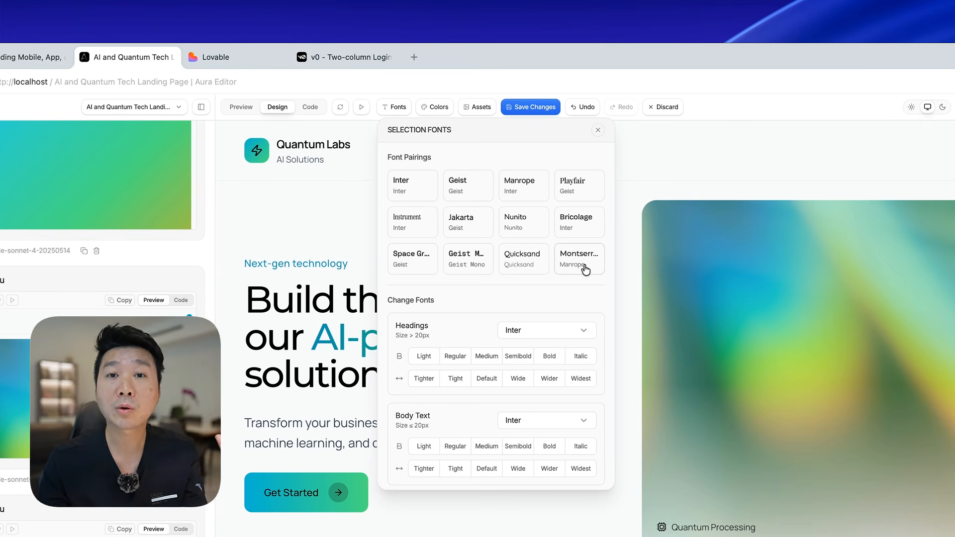
# Step: Try the dark color mode on the Quantum Labs page and return it to light mode
pyautogui.click(436, 107)
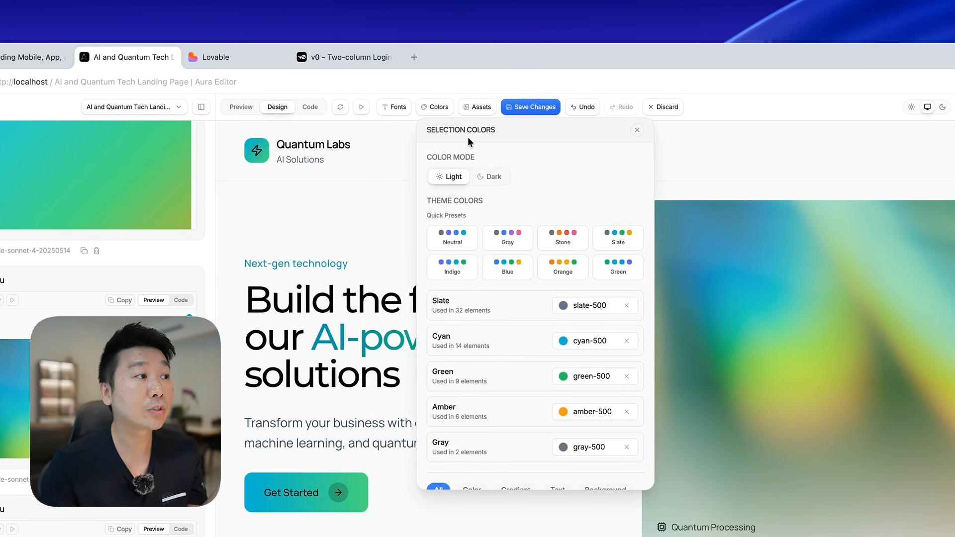
pyautogui.click(493, 179)
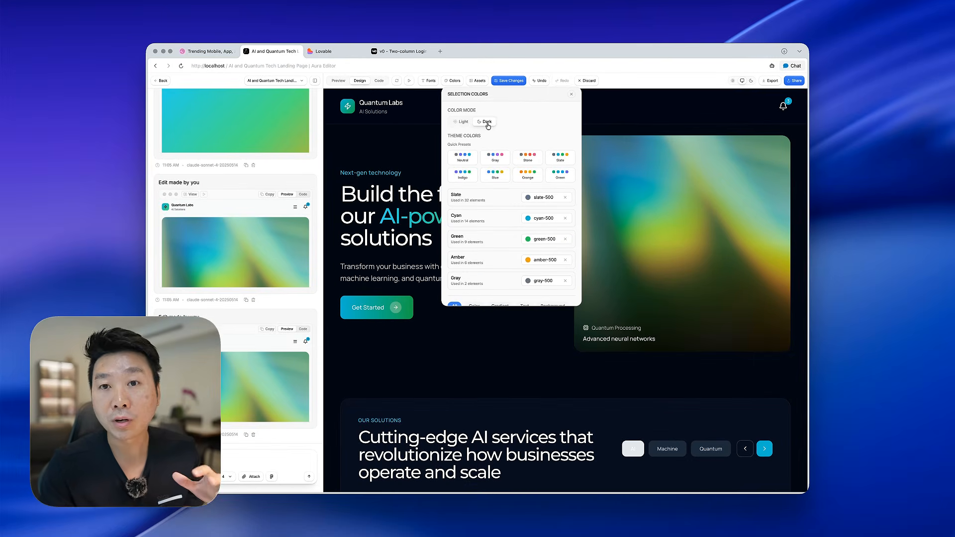
pyautogui.click(464, 122)
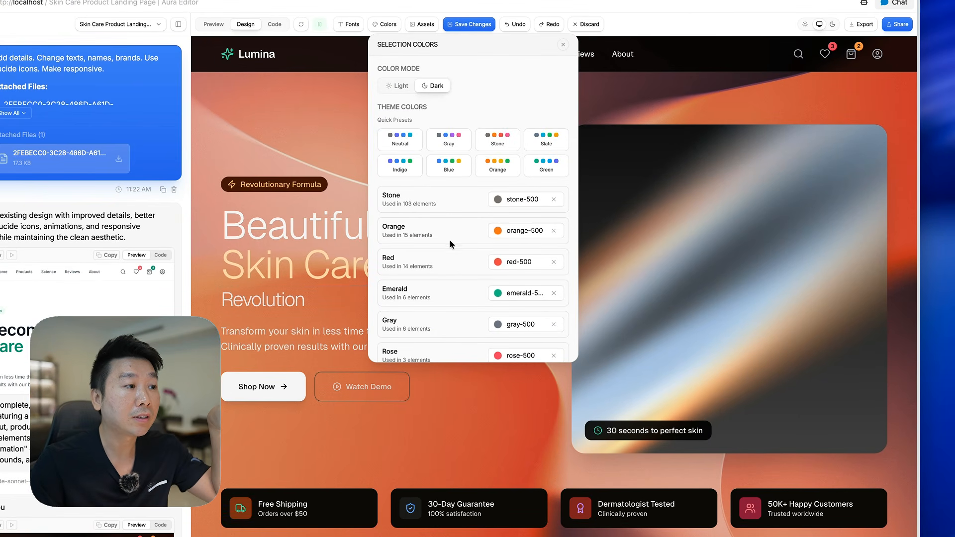
# Step: Replace the Stone theme color of the Lumina skin care page with solid orange-500
pyautogui.click(514, 201)
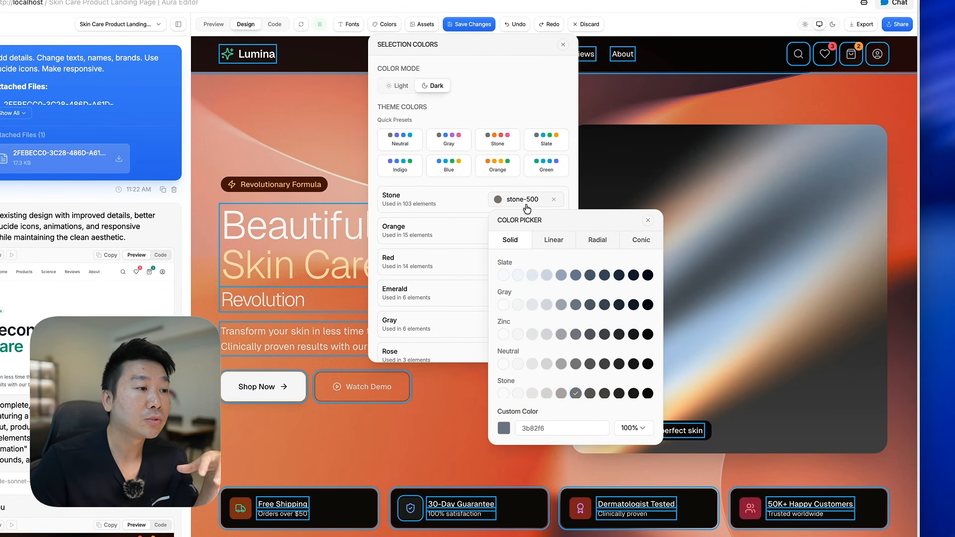
pyautogui.scroll(-5, 578, 284)
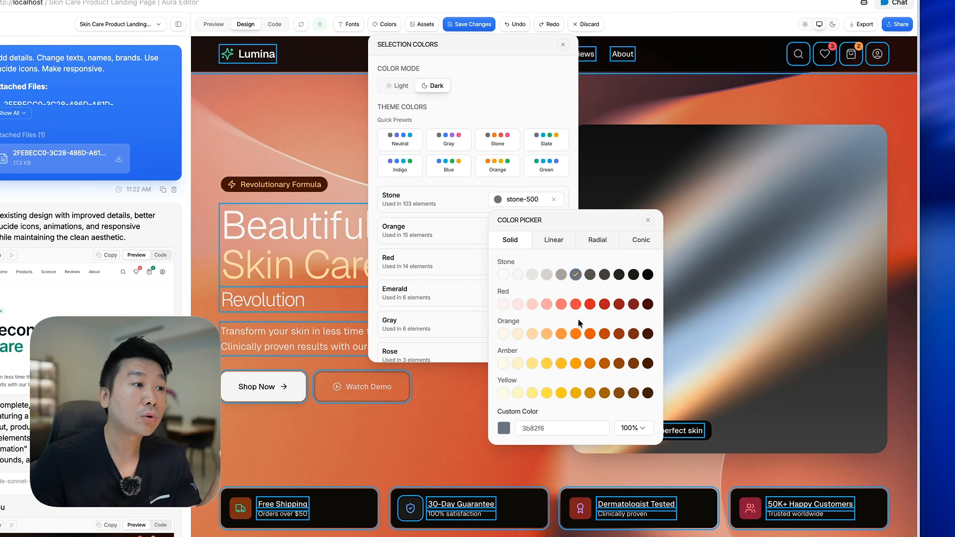
pyautogui.scroll(-1, 575, 337)
pyautogui.scroll(-1, 577, 331)
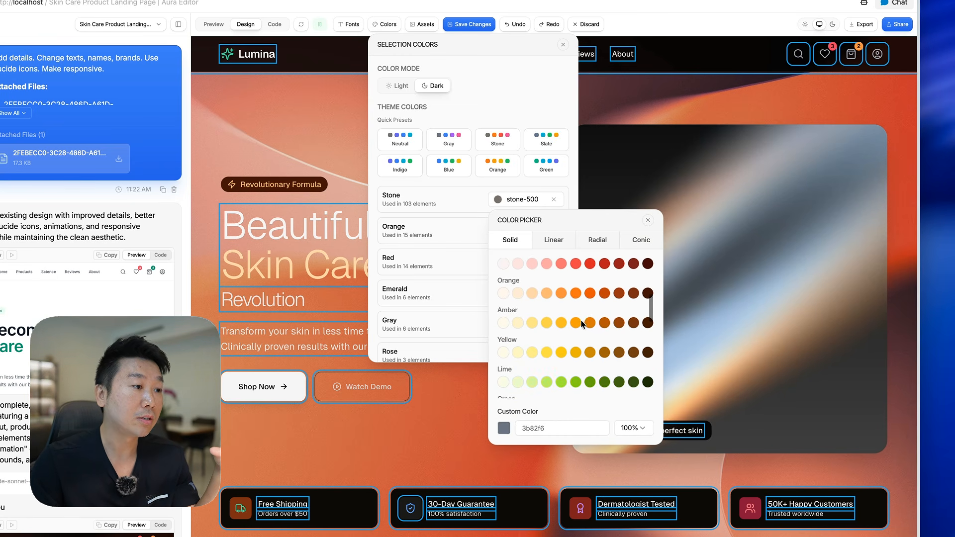
pyautogui.click(577, 295)
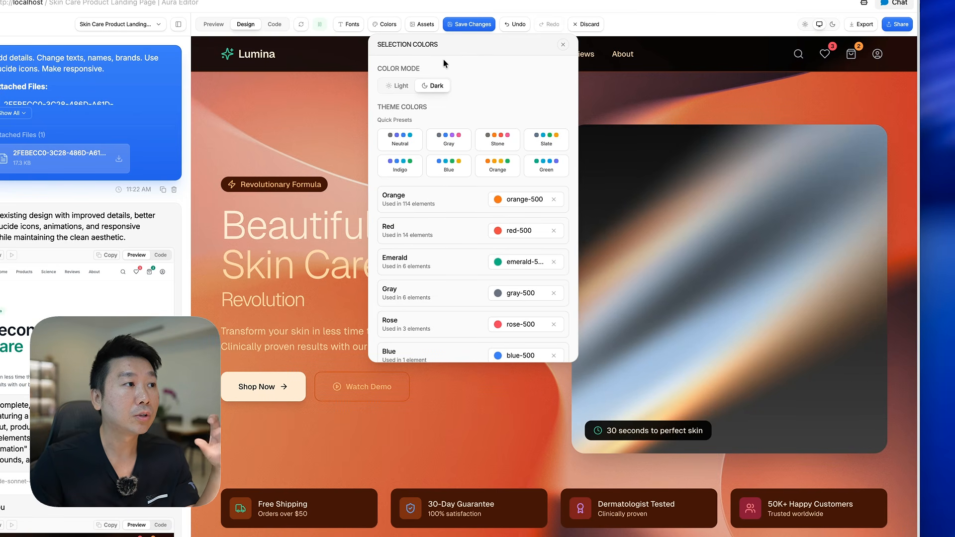
# Step: Try the BigLoong starfield and Aksonvady ribbon Spline presets as the Lumina page background
pyautogui.click(422, 24)
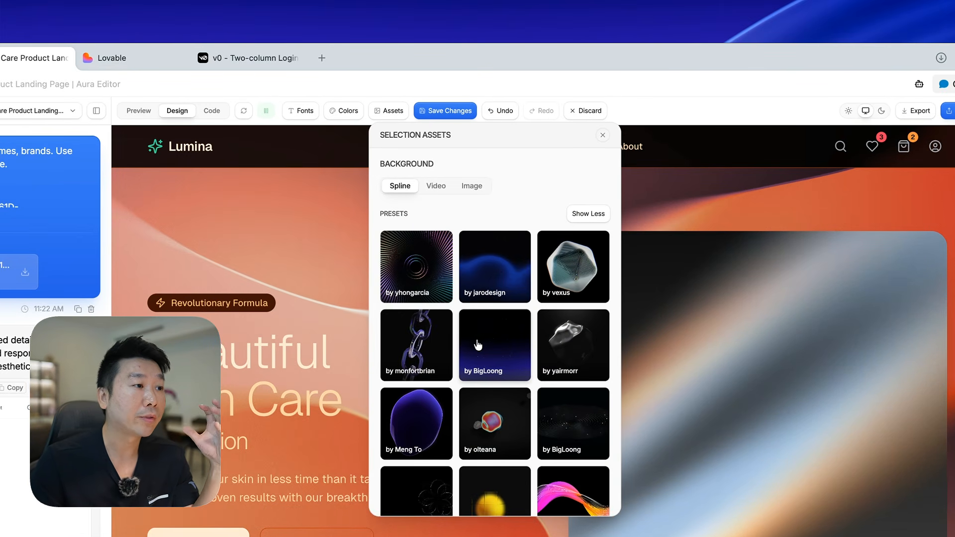
pyautogui.click(492, 338)
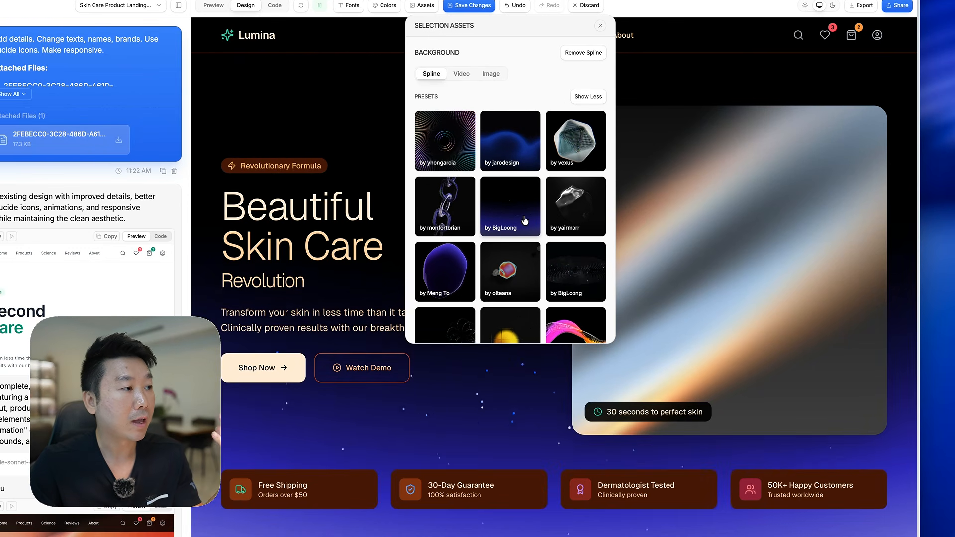
pyautogui.scroll(-3, 517, 214)
pyautogui.click(585, 251)
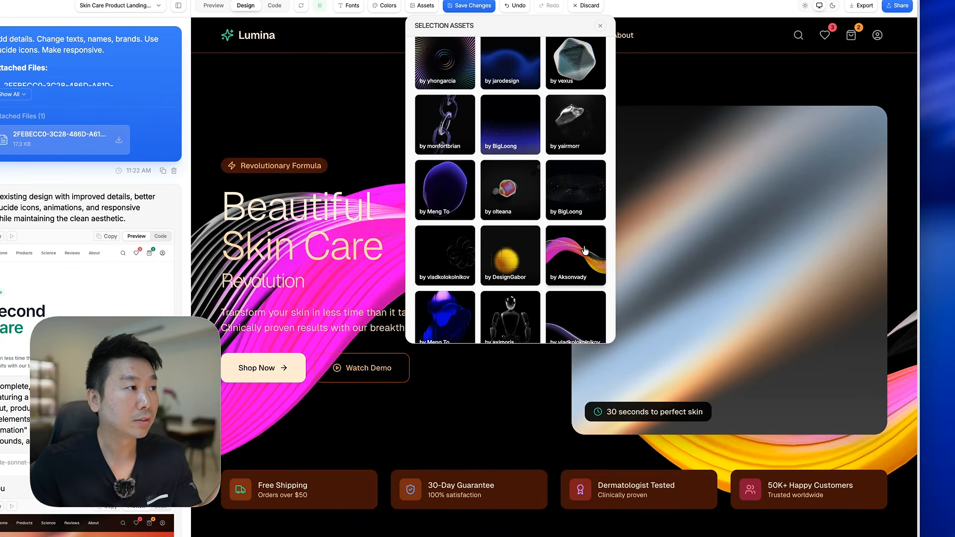
pyautogui.scroll(3, 577, 246)
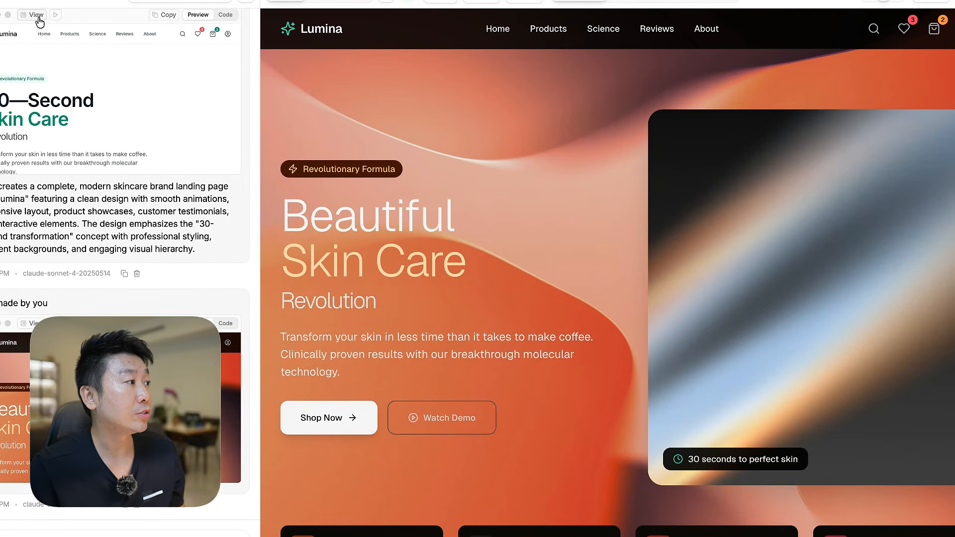
# Step: Review the original 30-Second Skin Care version down to its footer, and return to the manually edited orange version
pyautogui.click(39, 17)
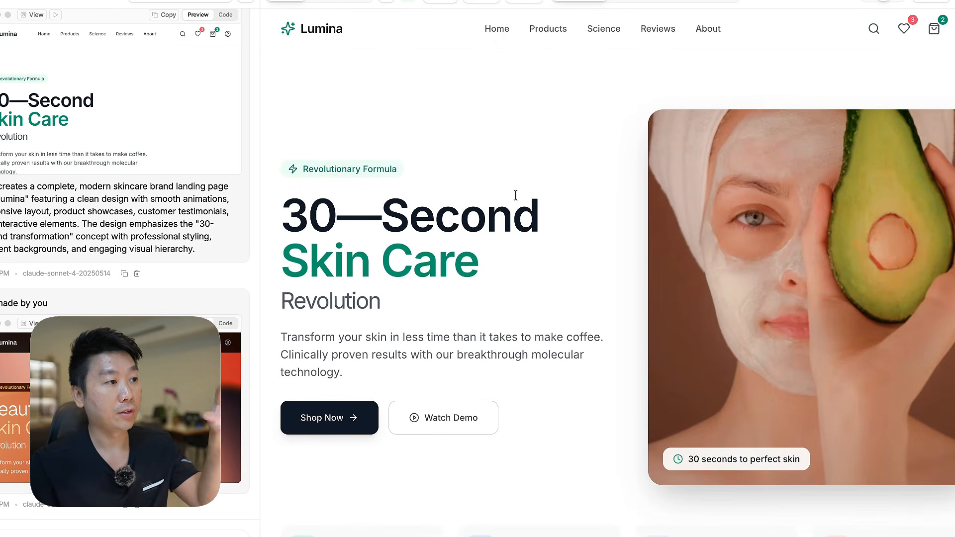
pyautogui.scroll(-20, 499, 218)
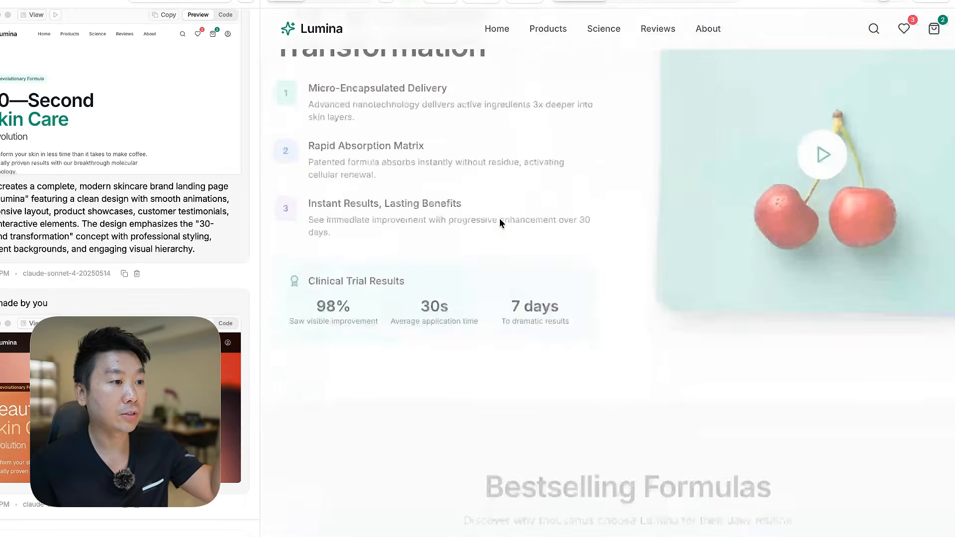
pyautogui.scroll(-20, 499, 218)
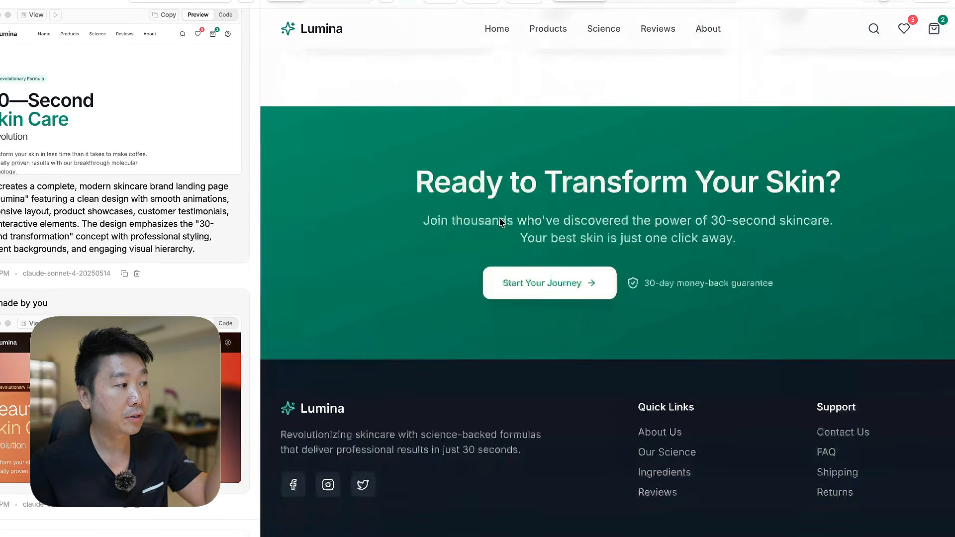
pyautogui.click(32, 323)
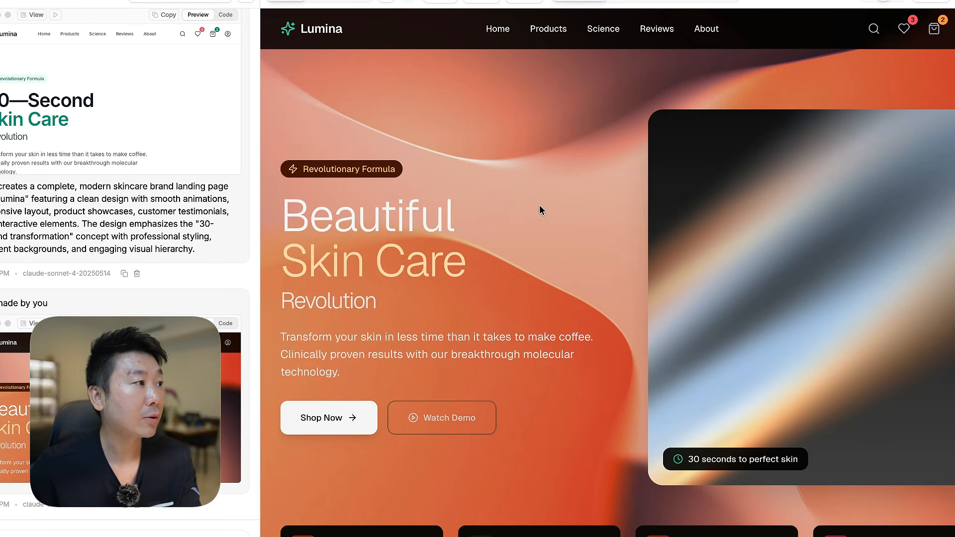
# Step: Try the light color mode on the Lumina page and return it to dark mode
pyautogui.click(490, 2)
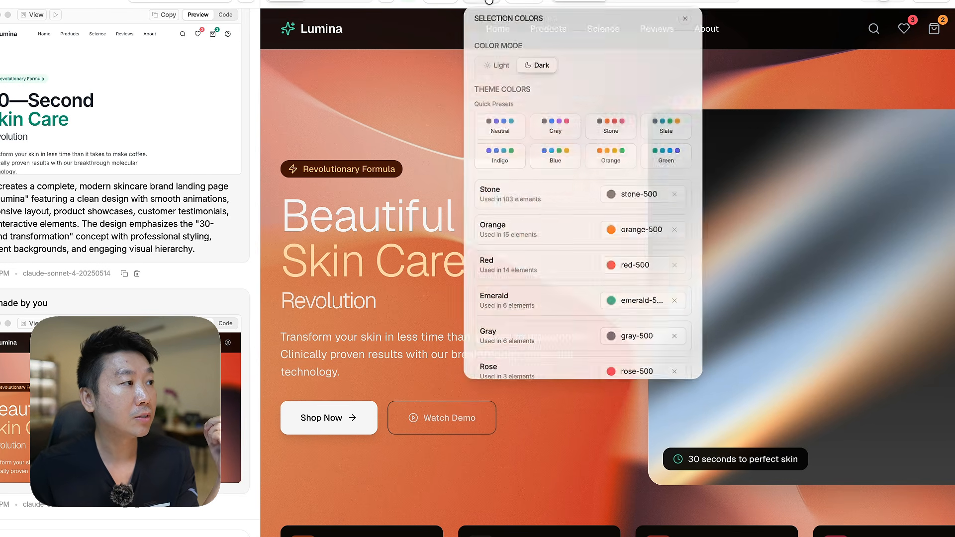
pyautogui.click(497, 65)
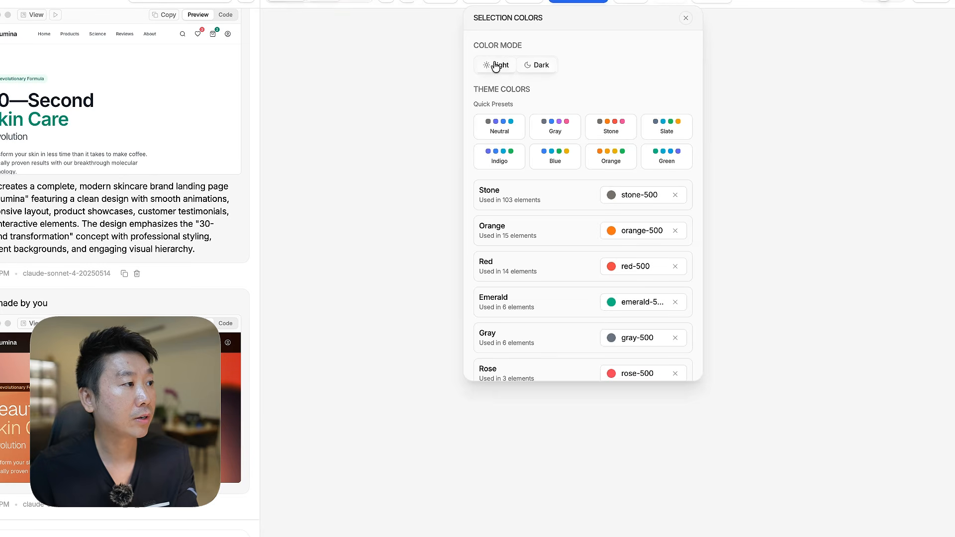
pyautogui.click(538, 65)
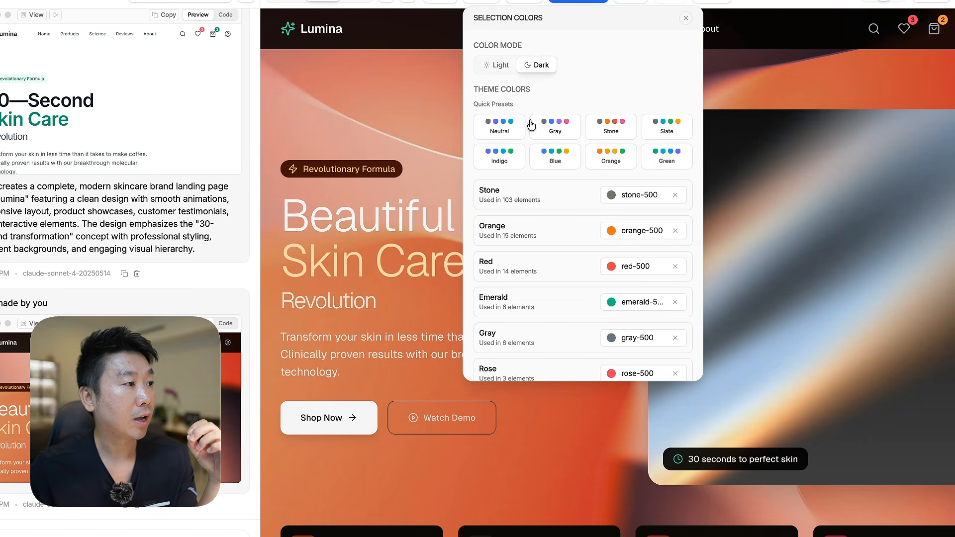
# Step: Try the Blue and Orange theme color presets, and apply the Green preset in dark mode
pyautogui.click(553, 159)
pyautogui.click(610, 156)
pyautogui.click(667, 157)
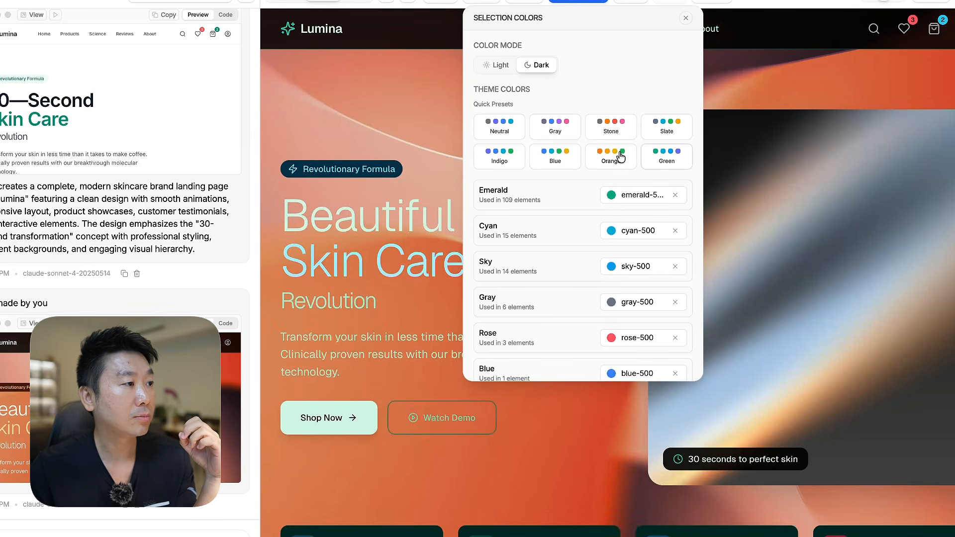
pyautogui.click(513, 69)
pyautogui.click(540, 70)
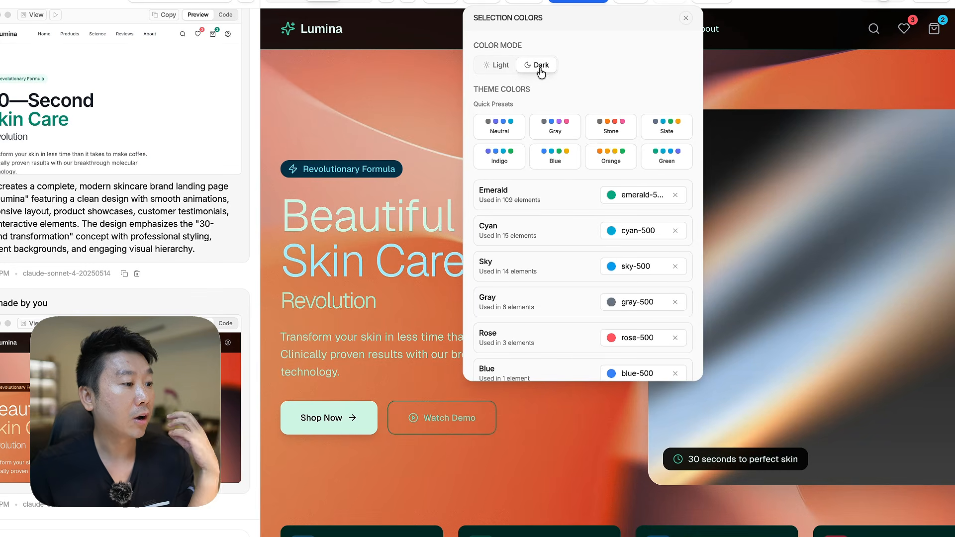
# Step: Try the yhongarcia Spline preset as the Lumina page background and remove it
pyautogui.click(515, 4)
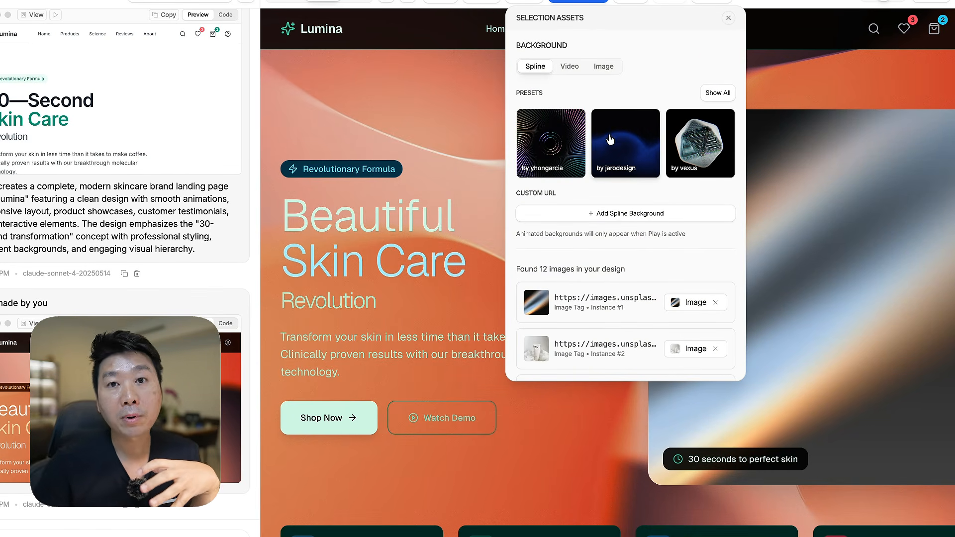
pyautogui.click(611, 139)
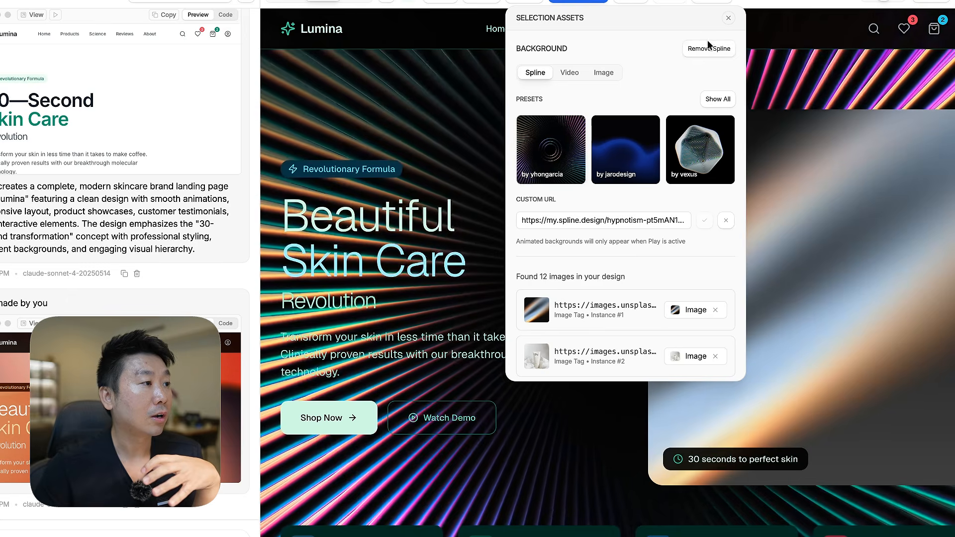
pyautogui.click(706, 47)
# Step: Search Unsplash for "mesh gradient" and set the pink and teal gradient as the page's background image
pyautogui.click(605, 69)
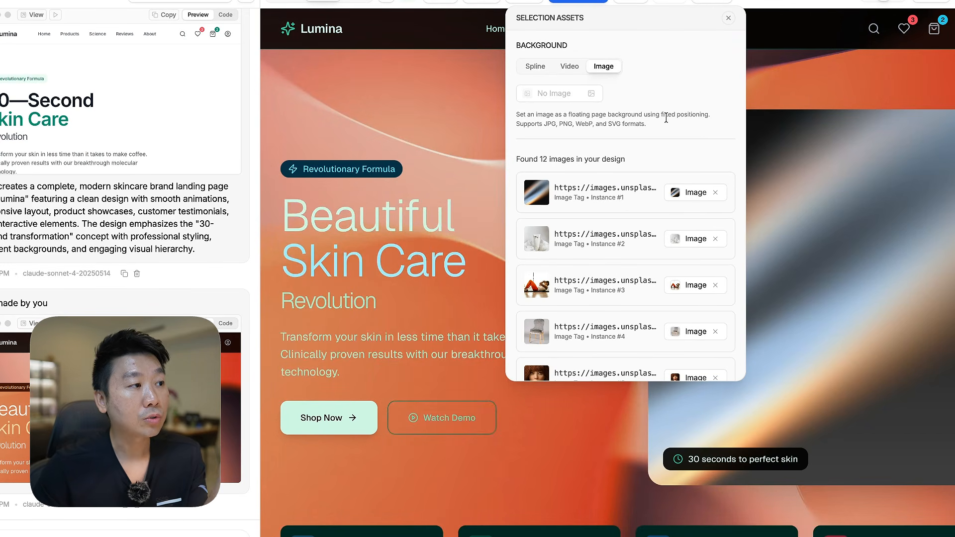
pyautogui.click(576, 98)
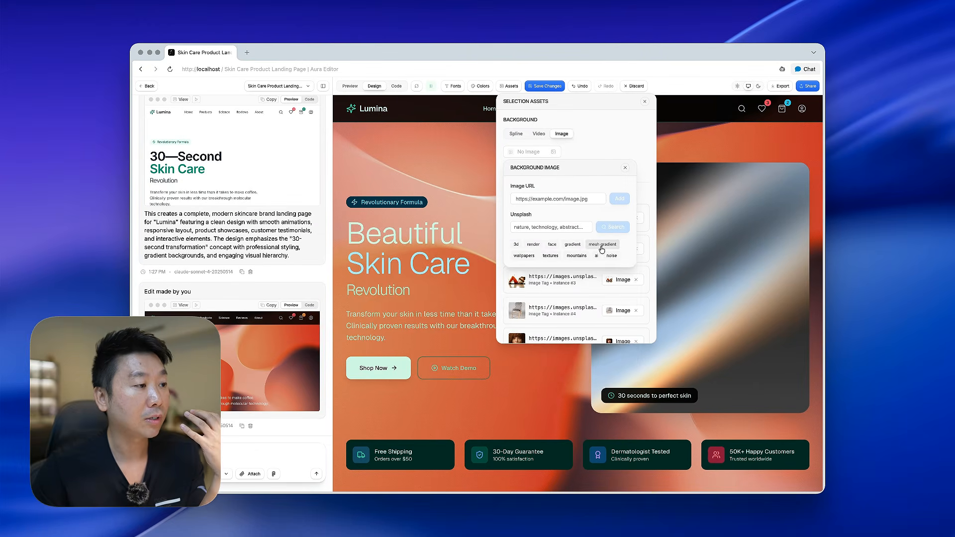
pyautogui.click(665, 232)
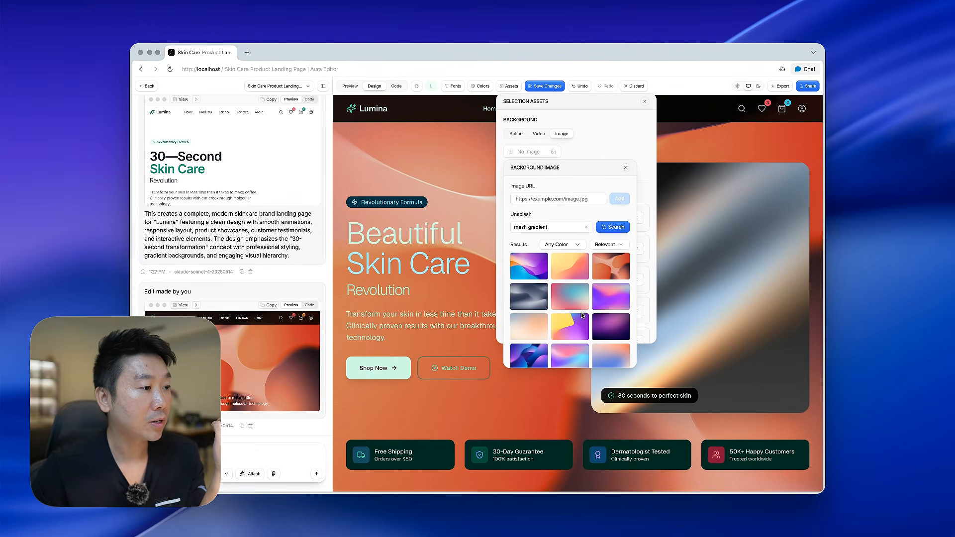
pyautogui.click(577, 298)
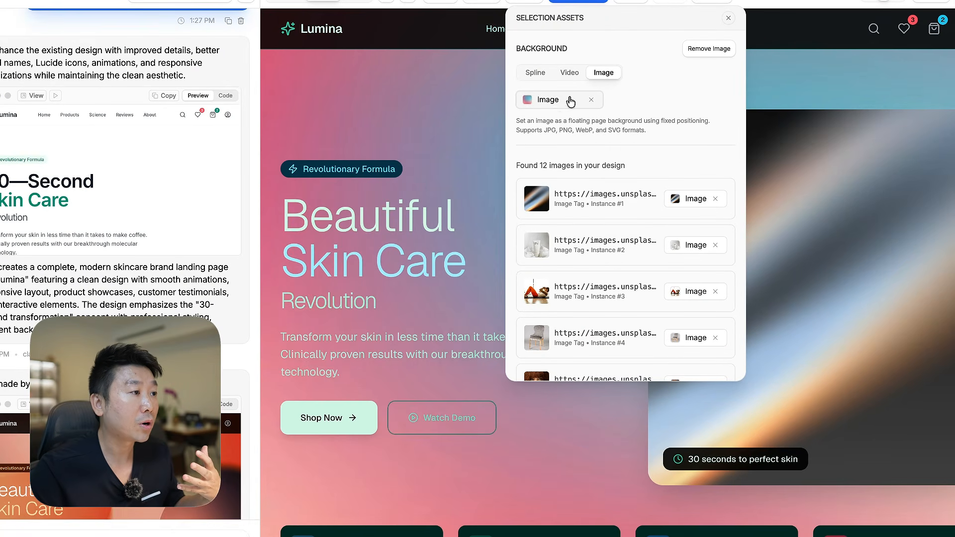
# Step: Replace the page's background image with the dark grey-blue wave gradient from the Unsplash results and review it down the page
pyautogui.click(571, 102)
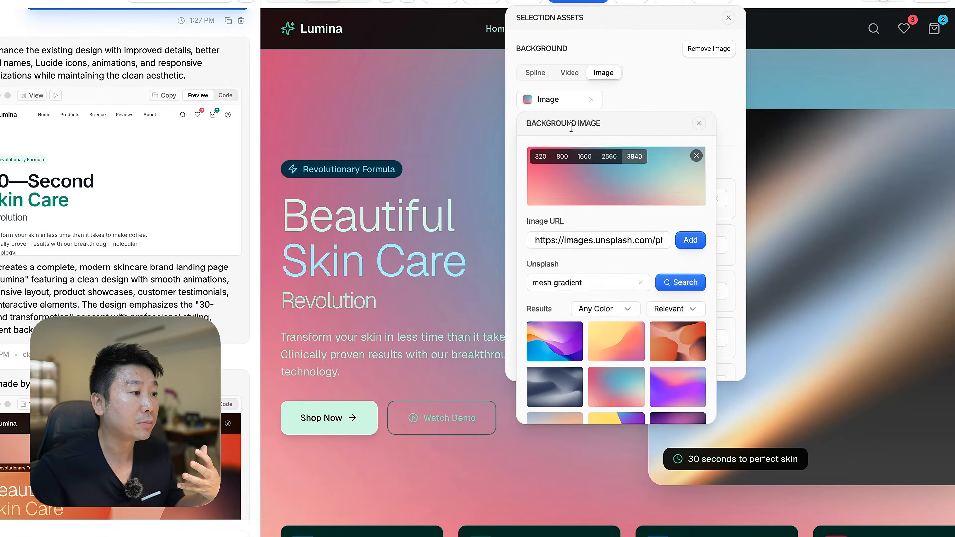
pyautogui.scroll(-2, 608, 371)
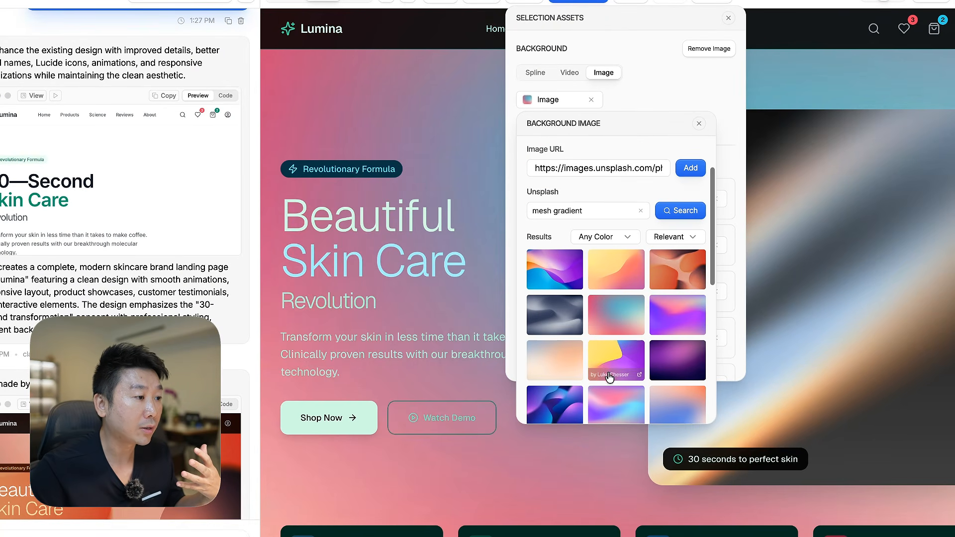
pyautogui.click(560, 326)
pyautogui.scroll(-15, 468, 311)
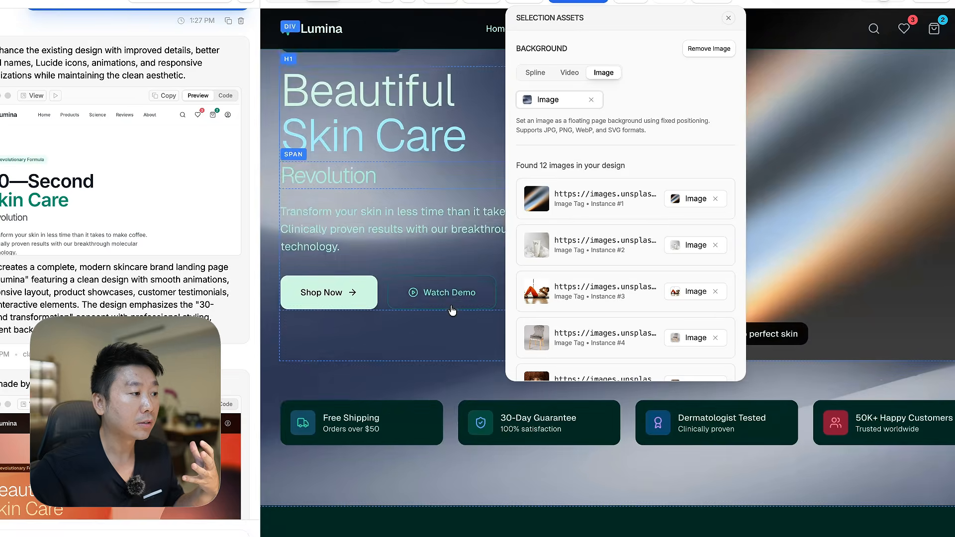
pyautogui.scroll(-10, 387, 315)
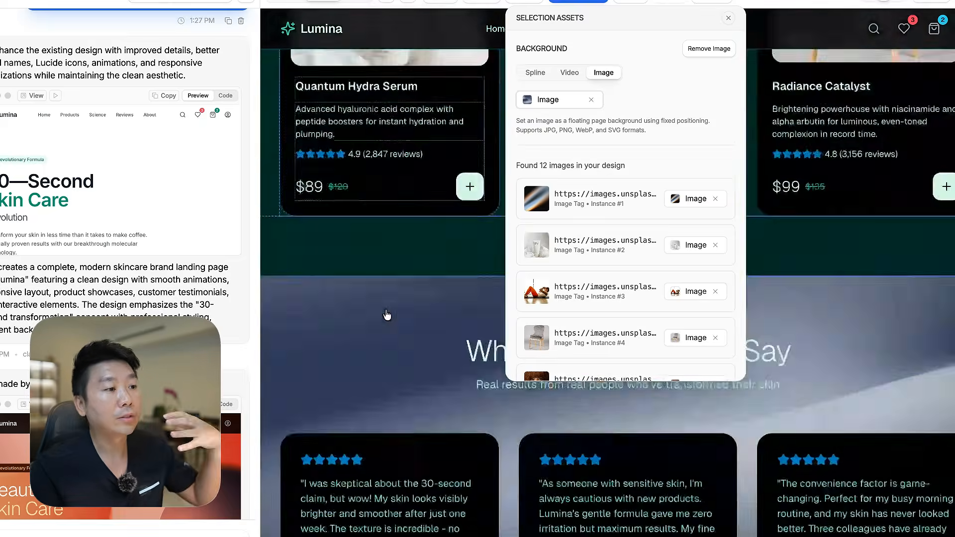
pyautogui.scroll(12, 388, 315)
pyautogui.scroll(10, 388, 316)
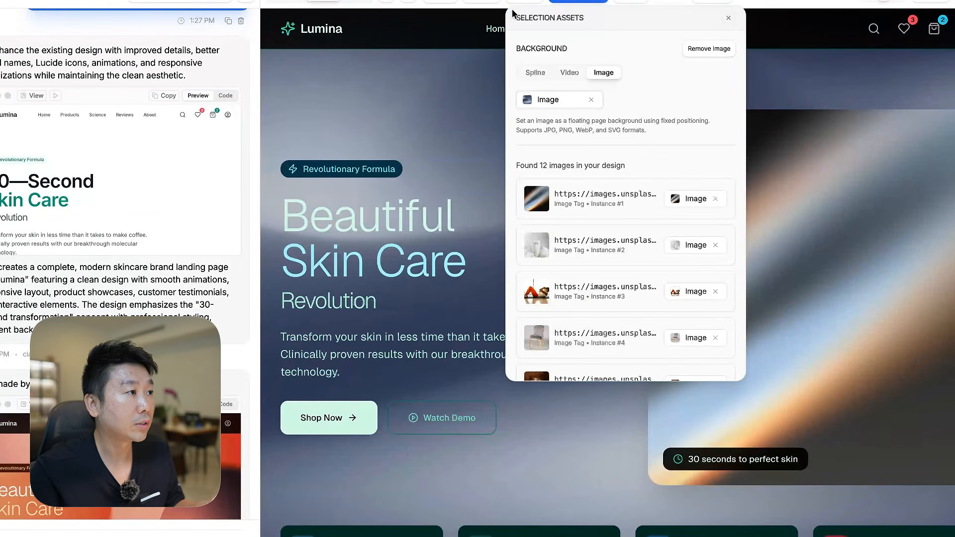
# Step: Try the Blue theme color preset, apply the Indigo preset, and check the recolored Lumina sections
pyautogui.click(484, 2)
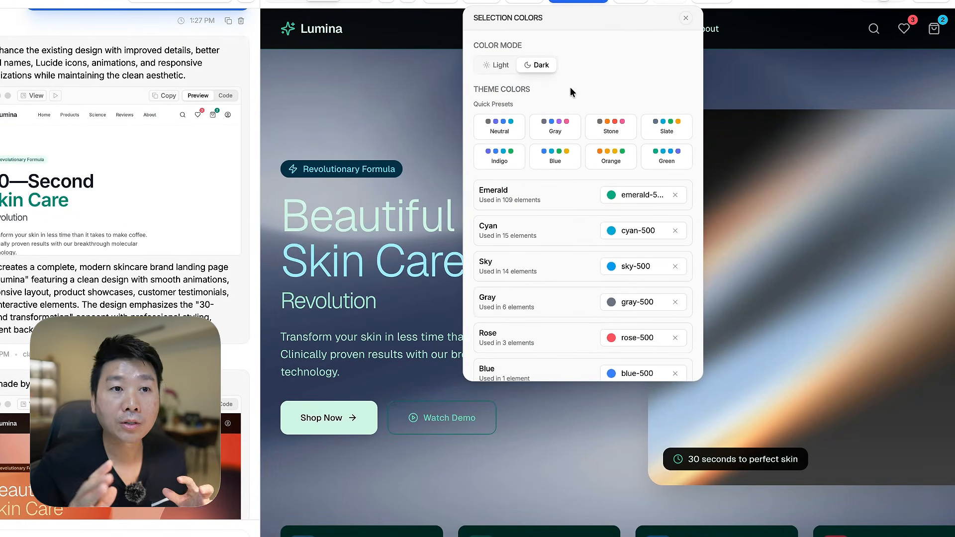
pyautogui.click(570, 150)
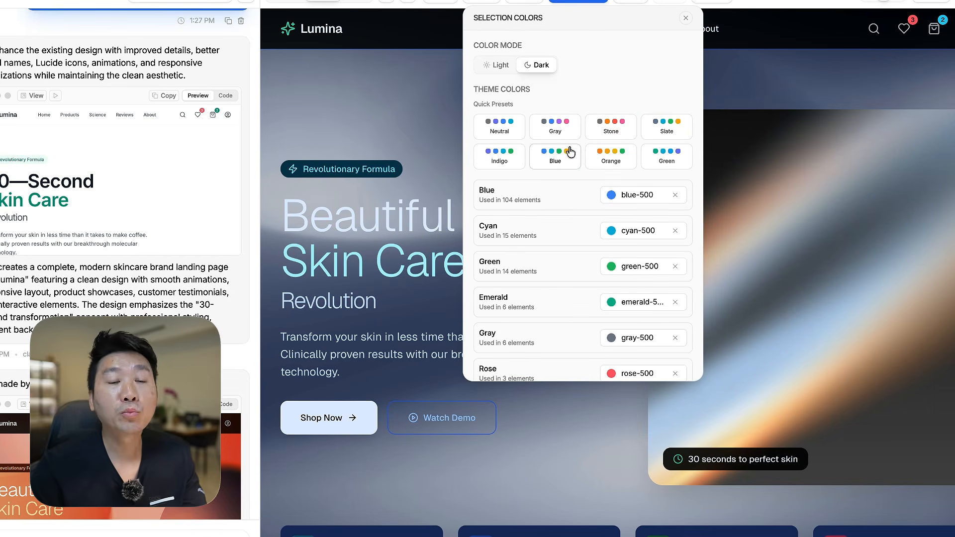
pyautogui.click(498, 157)
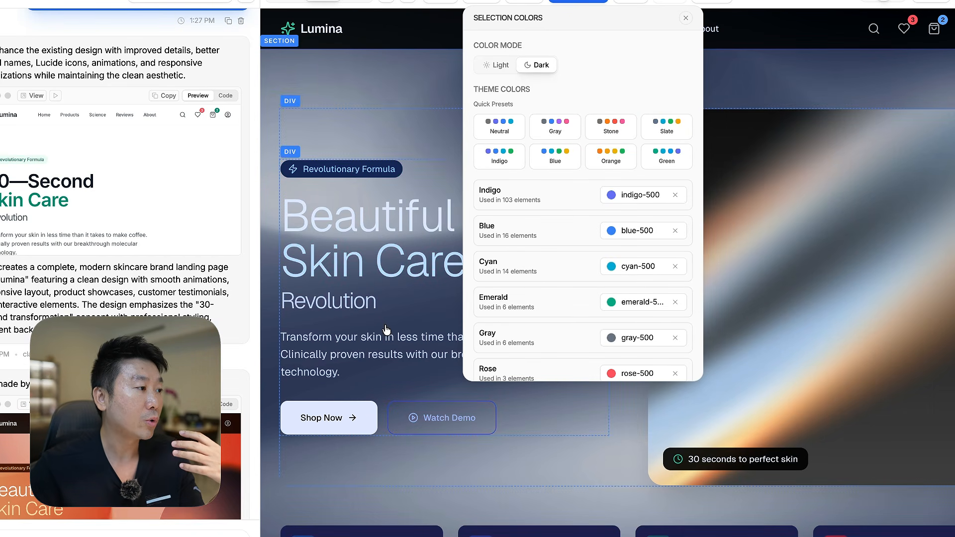
pyautogui.click(374, 341)
pyautogui.scroll(-20, 385, 339)
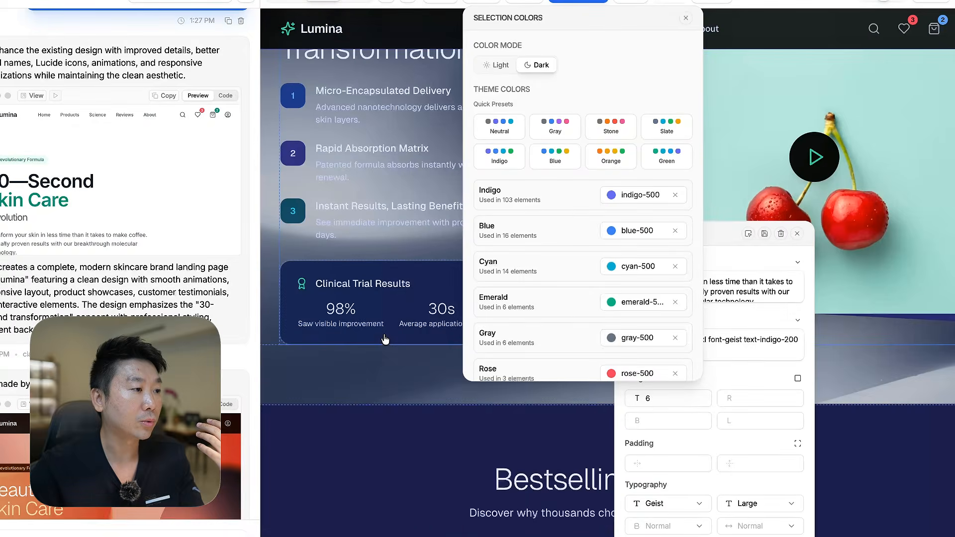
pyautogui.scroll(20, 386, 340)
pyautogui.click(797, 234)
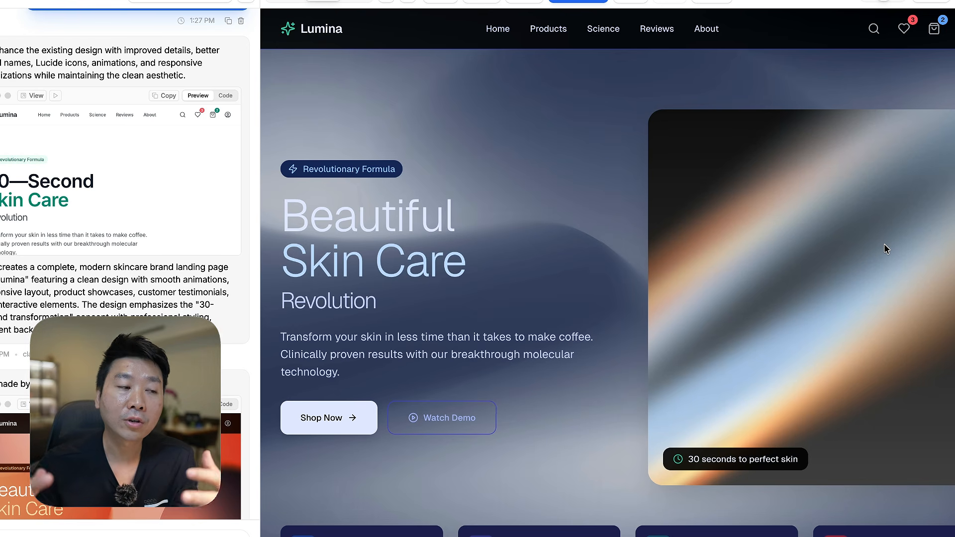
# Step: Inspect the settings of the hero paragraph and the Micro-Encapsulated Delivery description, and close the element editor
pyautogui.scroll(-7, 582, 350)
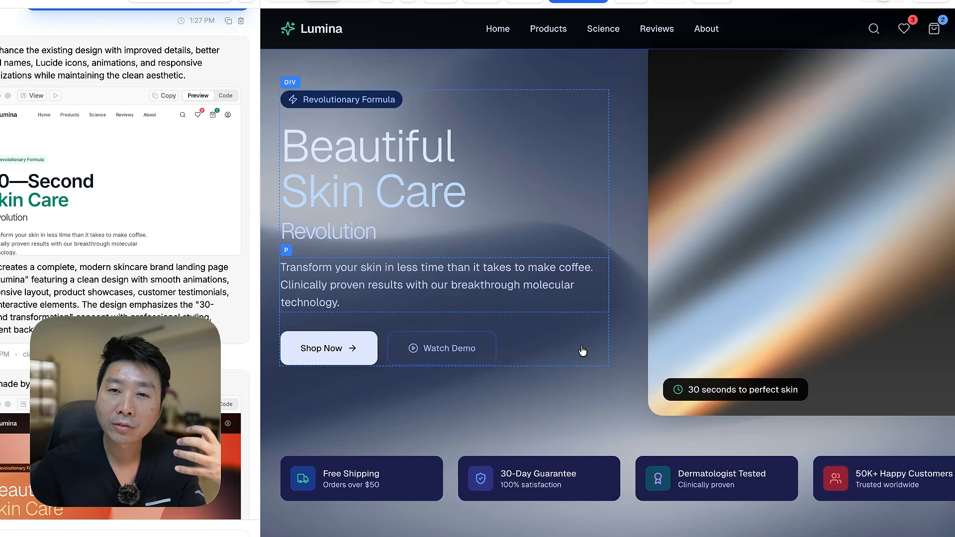
pyautogui.scroll(6, 516, 317)
pyautogui.click(516, 316)
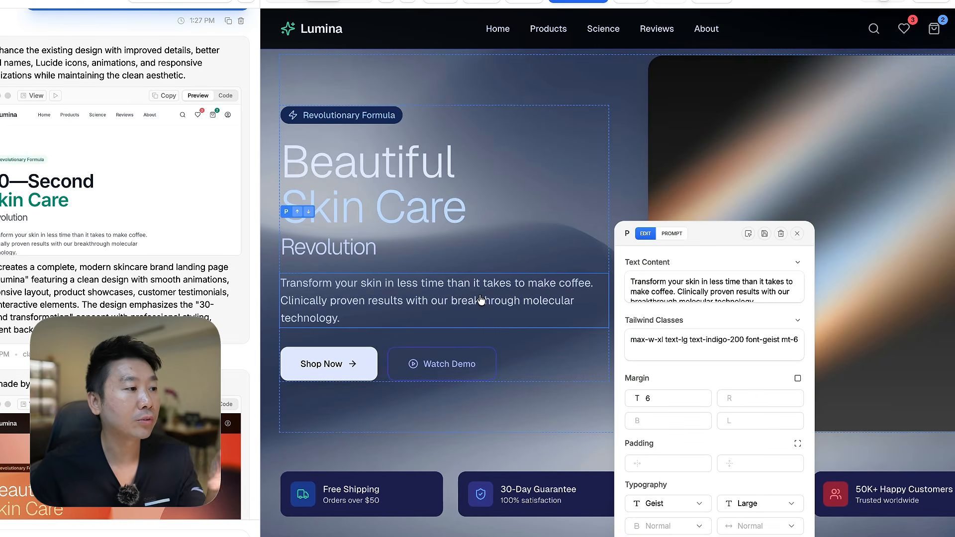
pyautogui.scroll(-8, 481, 300)
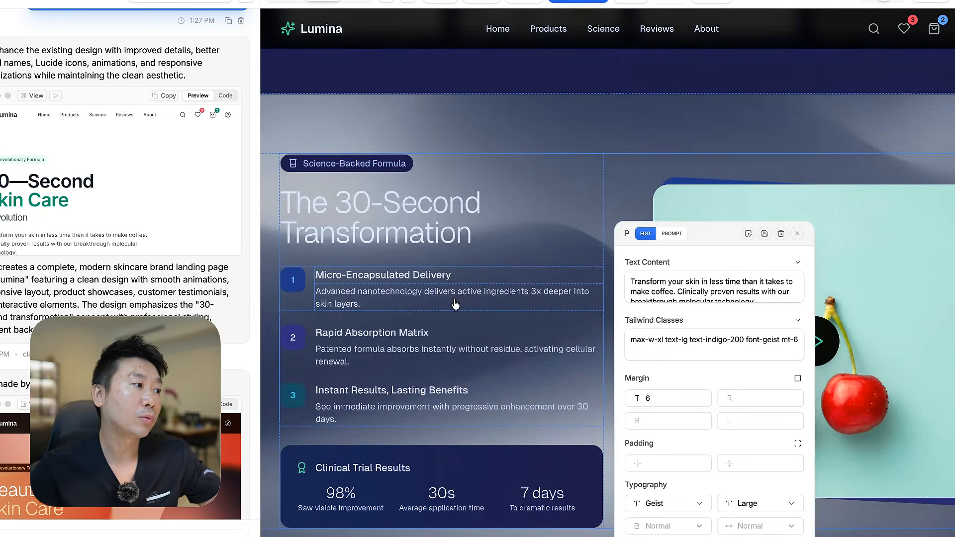
pyautogui.click(459, 298)
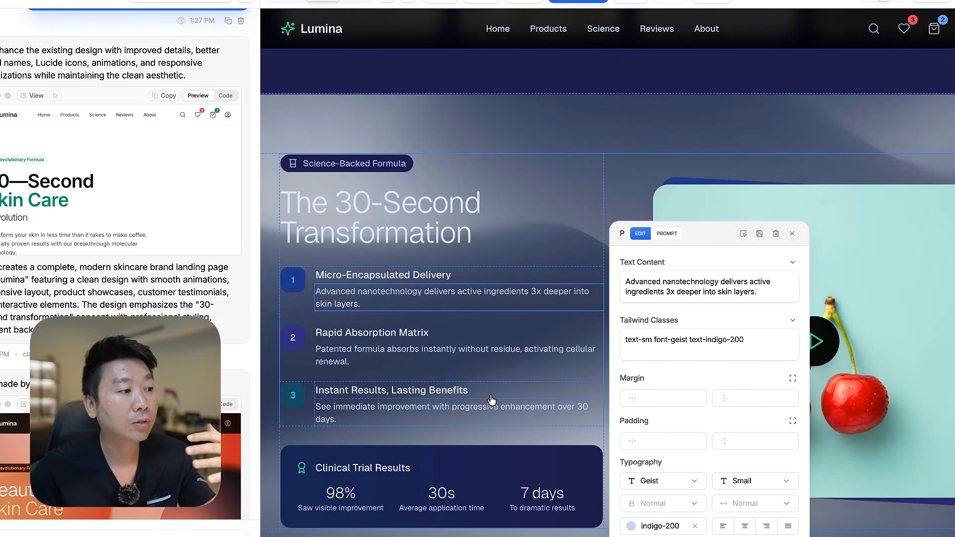
pyautogui.scroll(-8, 504, 393)
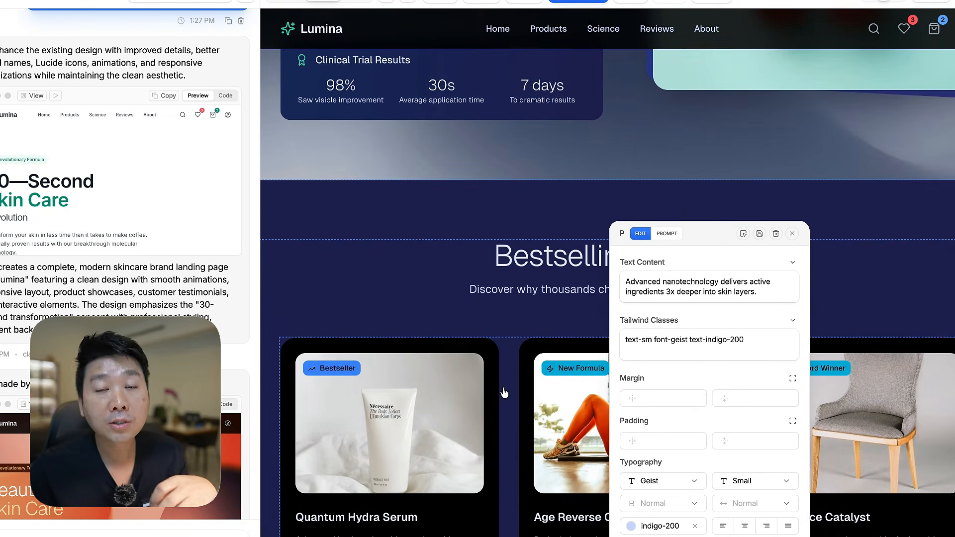
pyautogui.scroll(15, 440, 225)
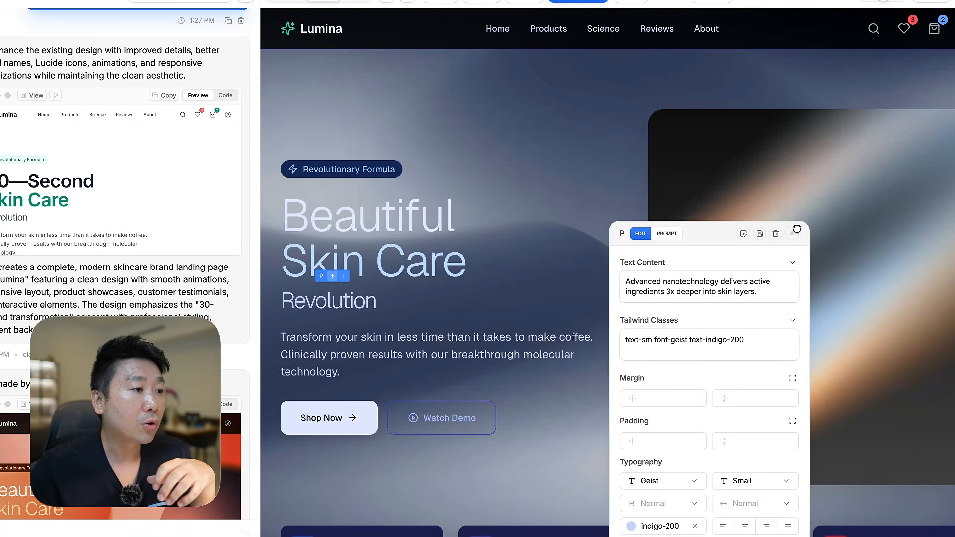
pyautogui.click(792, 233)
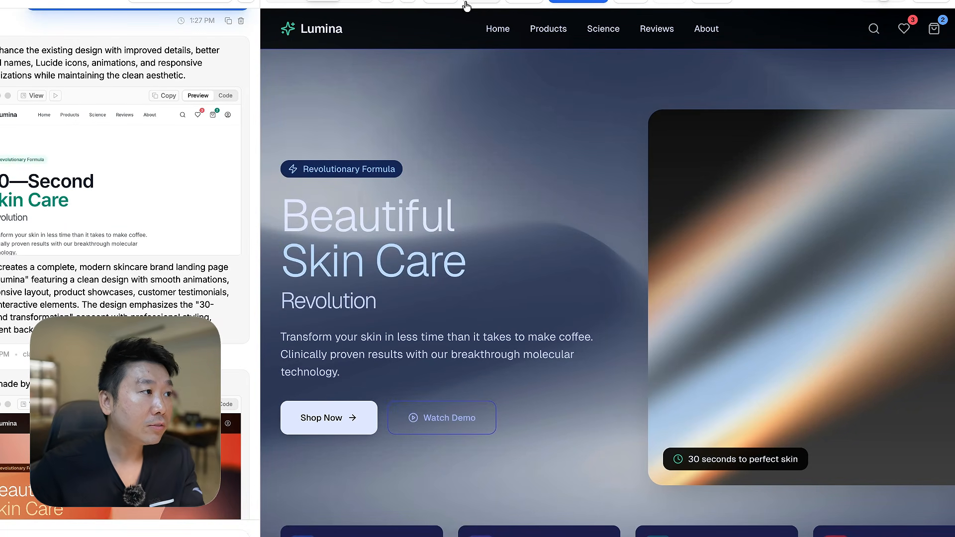
# Step: Review the theme colors and the individual Tailwind color classes used in the Lumina page
pyautogui.click(466, 3)
pyautogui.scroll(-4, 525, 240)
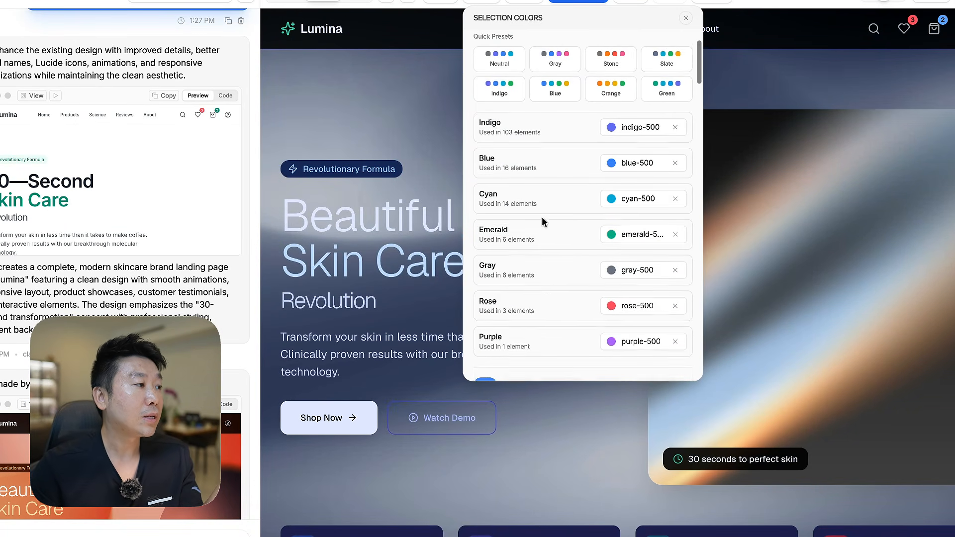
pyautogui.scroll(-8, 534, 216)
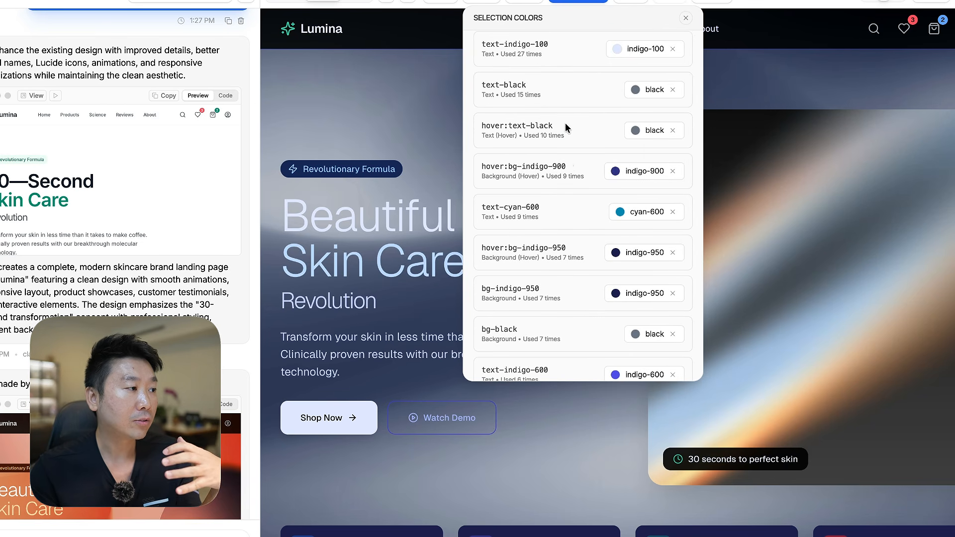
pyautogui.scroll(3, 573, 93)
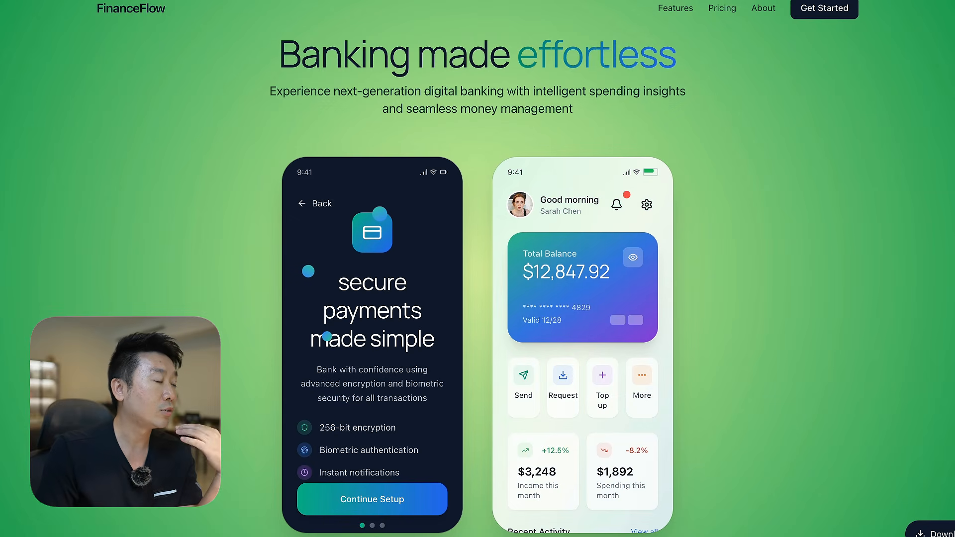
# Step: Look over the FinanceFlow landing page from the phone mockups to the feature cards
pyautogui.scroll(-3, 651, 373)
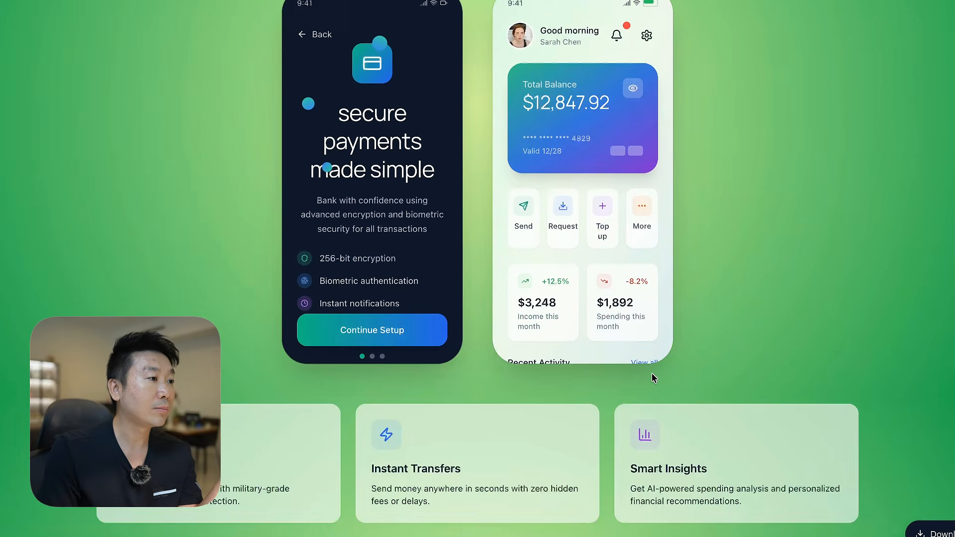
pyautogui.scroll(3, 804, 309)
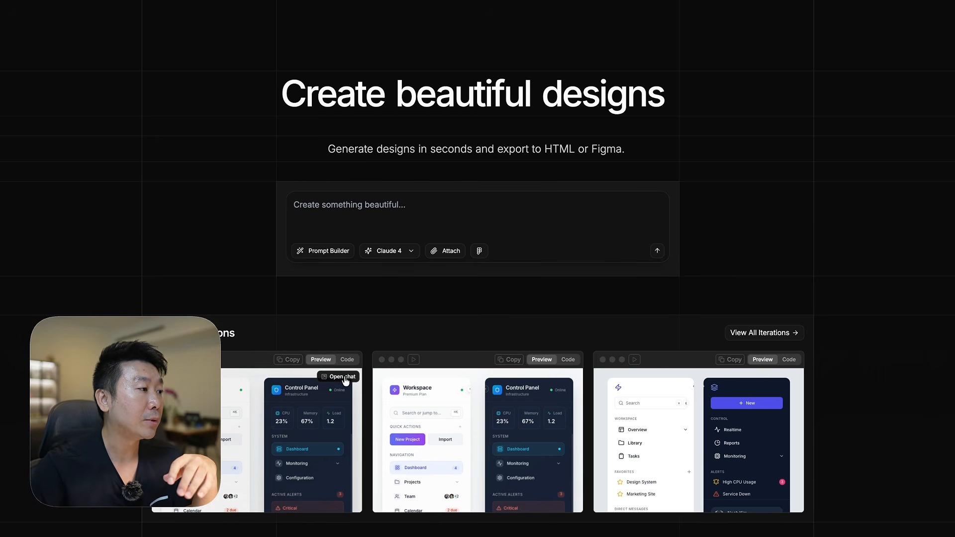
# Step: Open the chat of the Workspace and Control Panel sidebar design and look through its color, asset, design and code views
pyautogui.click(347, 382)
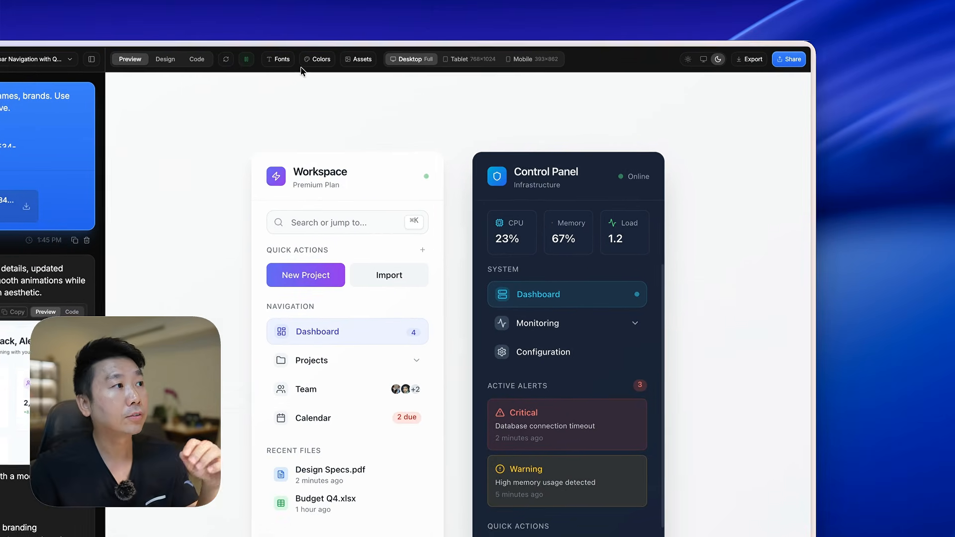
pyautogui.click(445, 0)
pyautogui.click(312, 63)
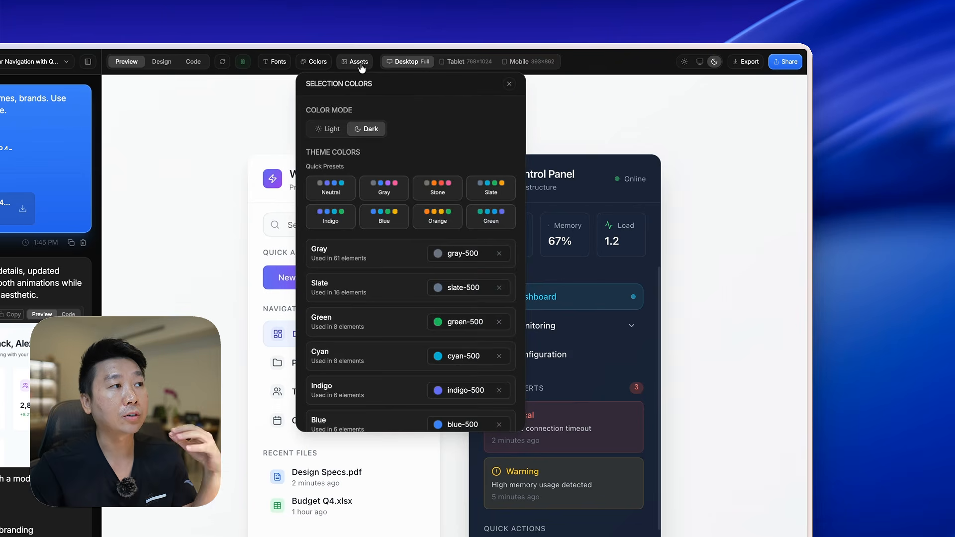
pyautogui.click(357, 63)
pyautogui.click(162, 64)
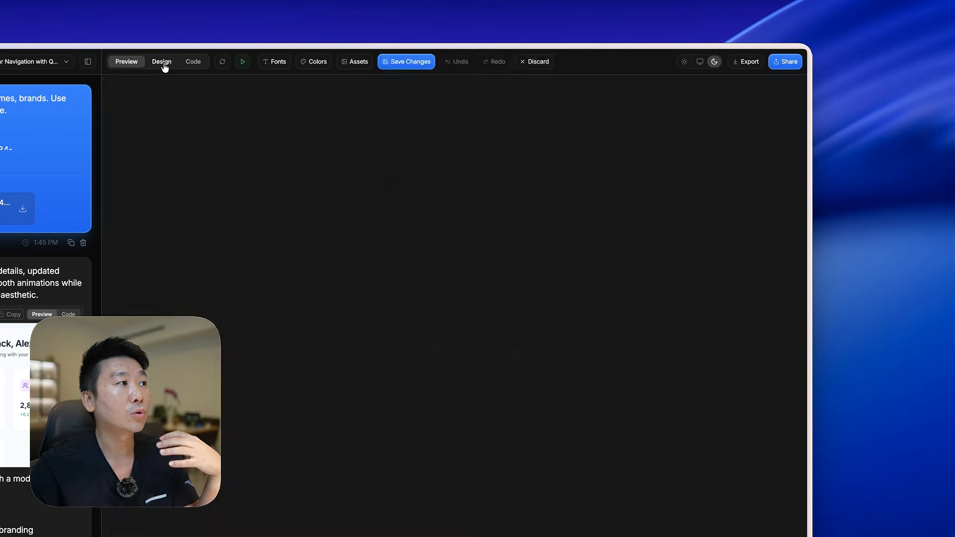
pyautogui.click(191, 63)
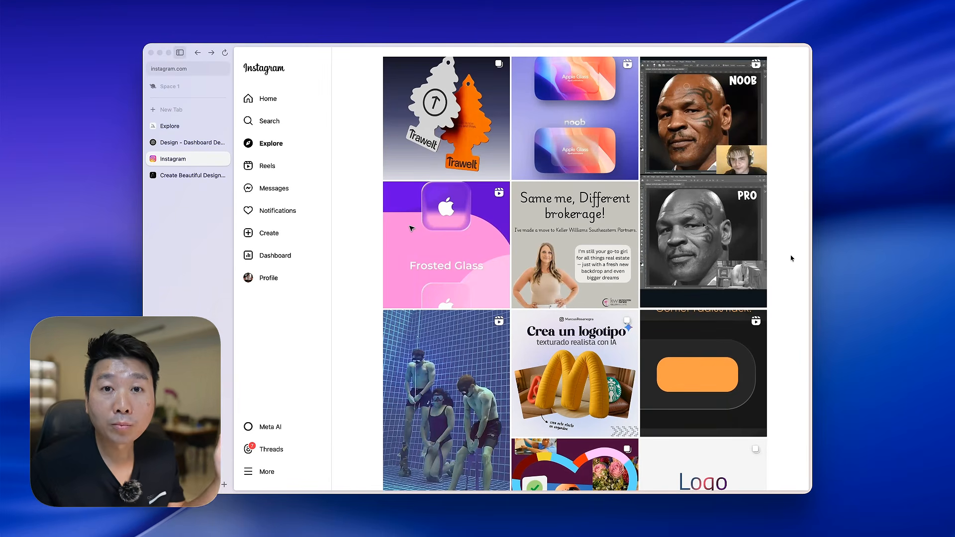
# Step: Browse the Instagram Explore feed for design references and view the "Elevating Your Finance" website design post
pyautogui.scroll(-2, 785, 259)
pyautogui.scroll(10, 785, 259)
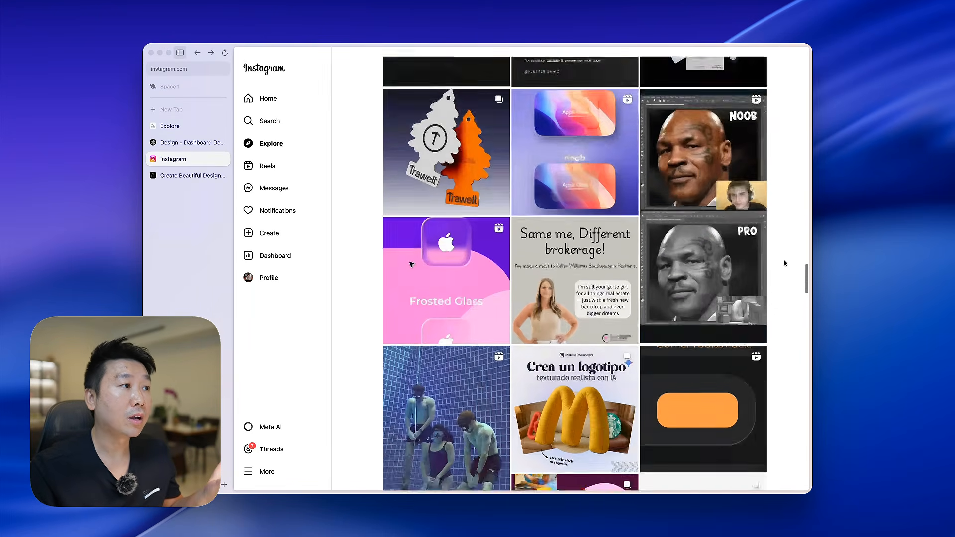
pyautogui.scroll(4, 784, 262)
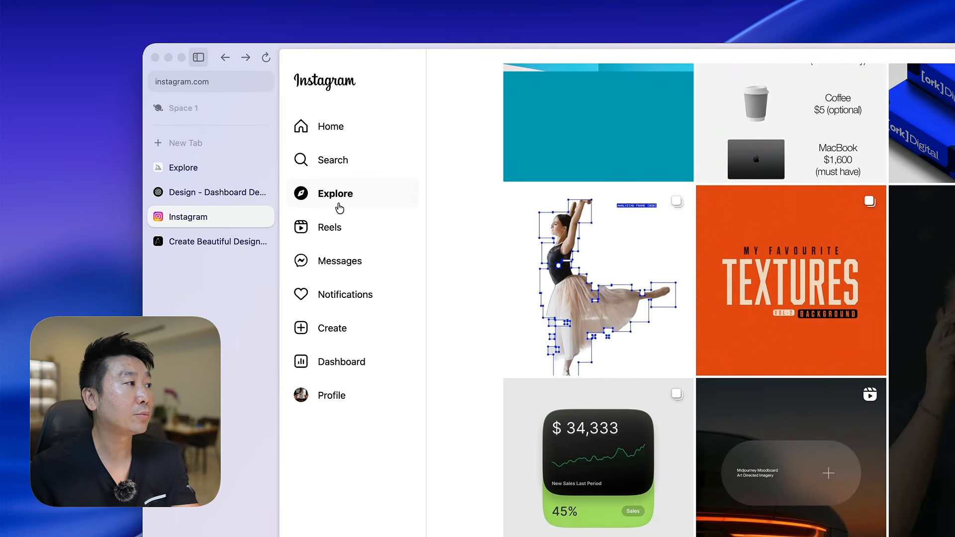
pyautogui.scroll(-4, 448, 320)
pyautogui.scroll(-20, 458, 314)
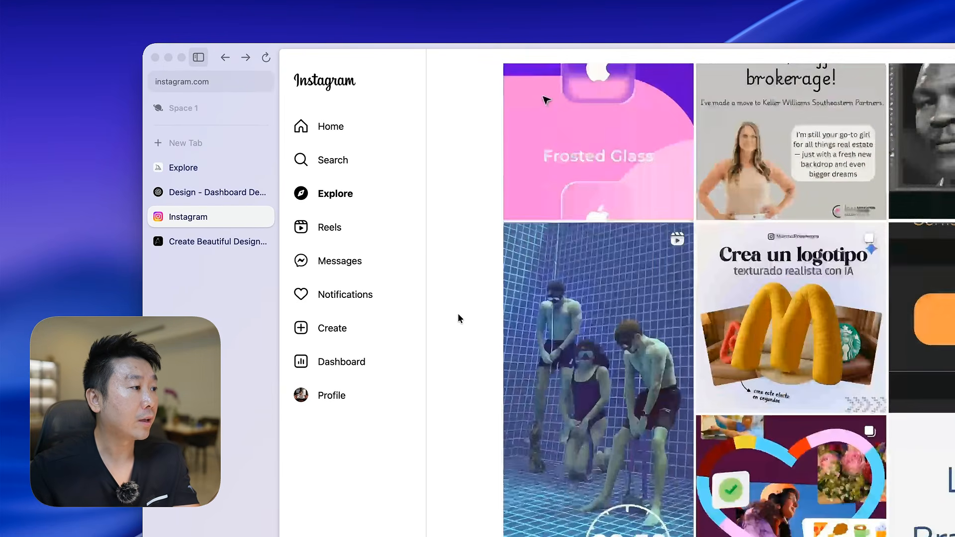
pyautogui.scroll(-10, 458, 315)
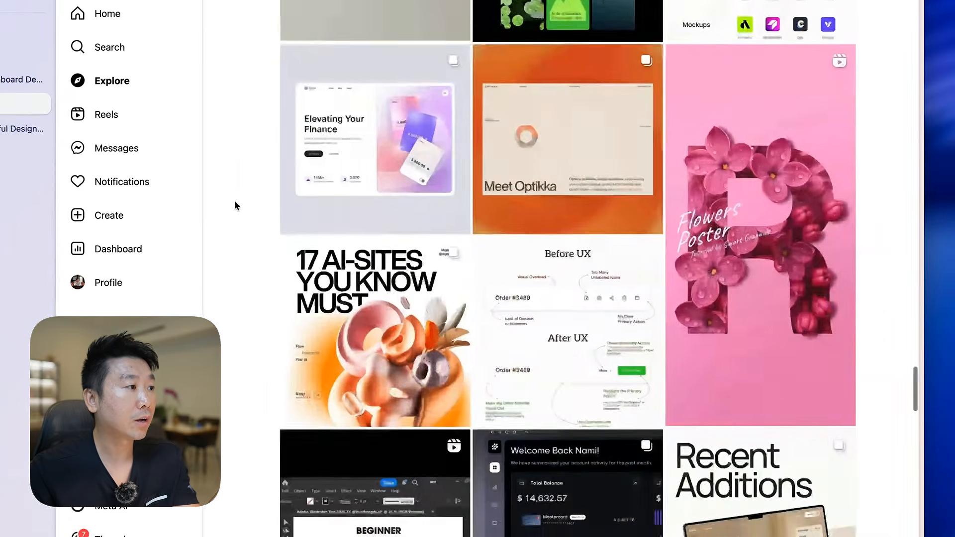
pyautogui.scroll(1, 460, 313)
pyautogui.click(338, 179)
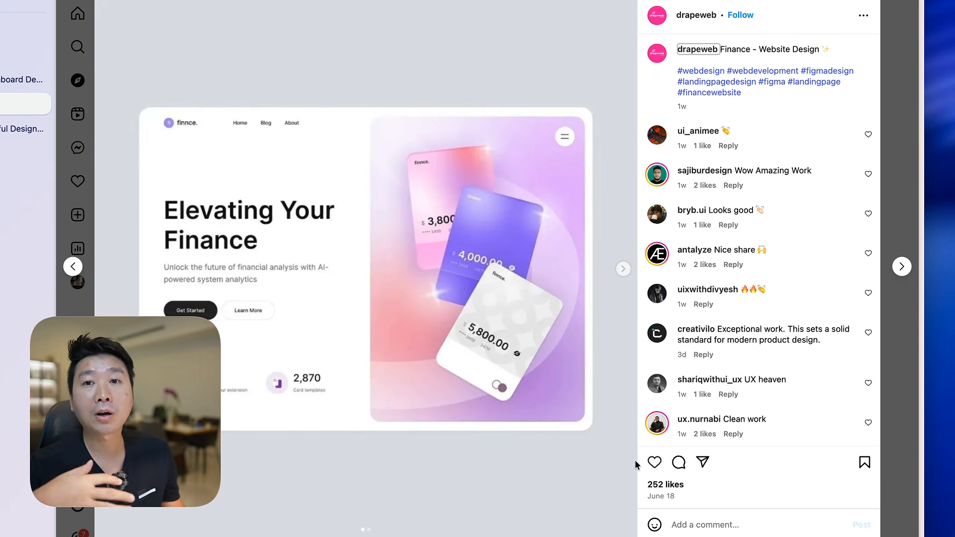
pyautogui.press('Escape')
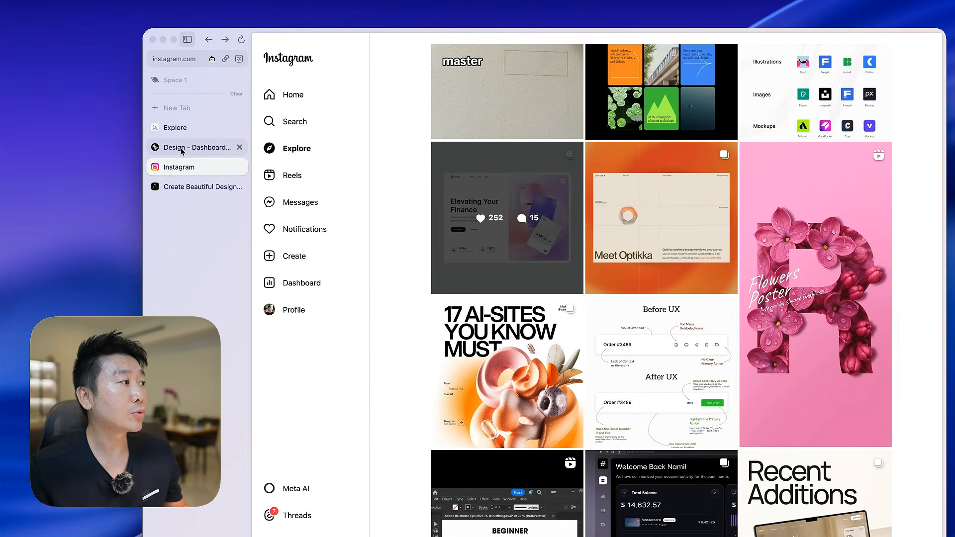
# Step: Switch to ChatGPT and review the "Dashboard Design for Aura" conversation, from its reference screenshot to the generated dashboard image
pyautogui.click(182, 149)
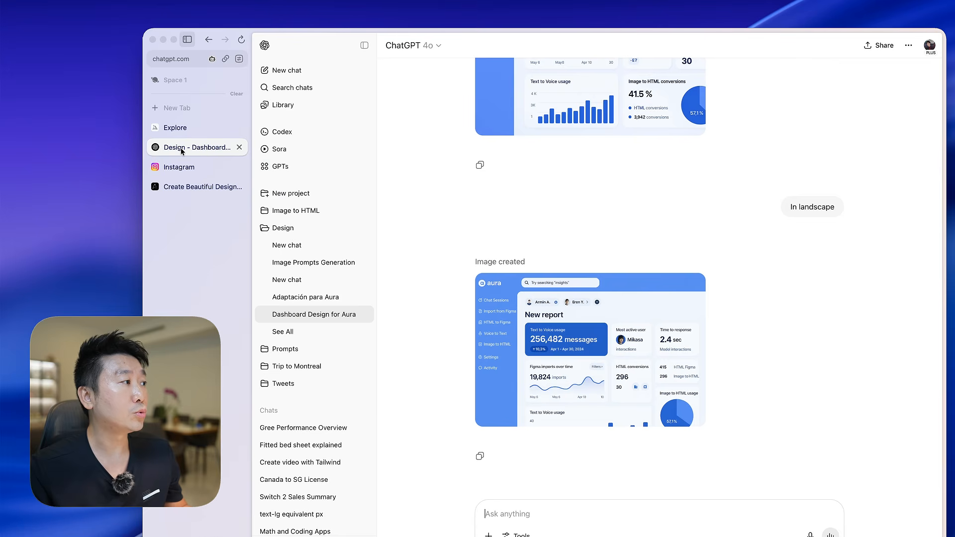
pyautogui.scroll(10, 620, 270)
pyautogui.scroll(5, 622, 274)
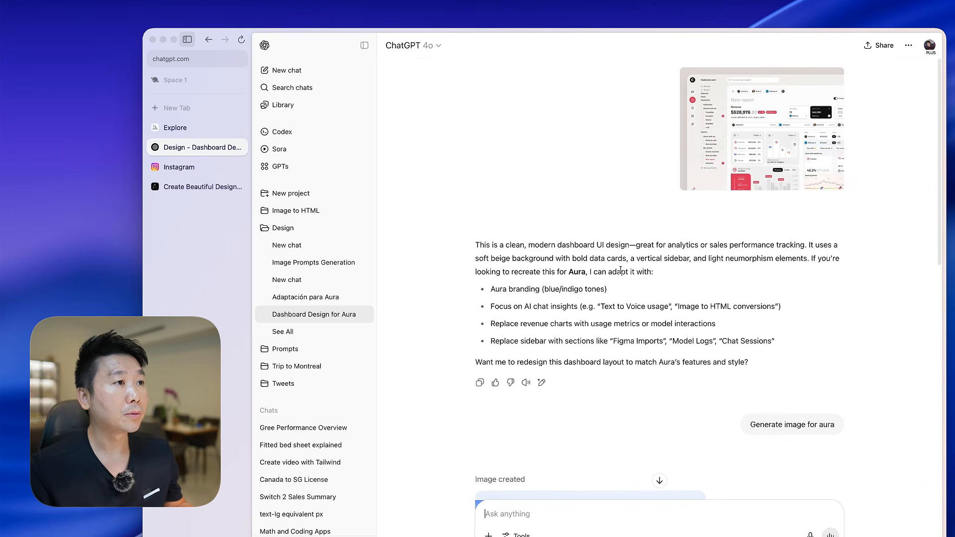
pyautogui.scroll(-5, 686, 248)
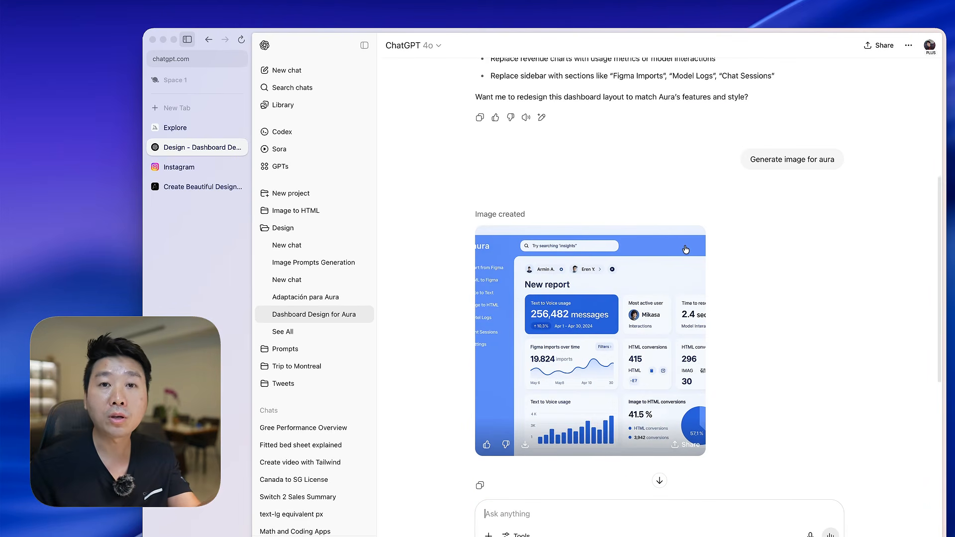
# Step: Look at the landscape dashboard image, and switch to Midjourney to browse the "ui" search results, including the "RPG Style Training" mobile app design
pyautogui.scroll(-1, 685, 249)
pyautogui.scroll(-5, 775, 272)
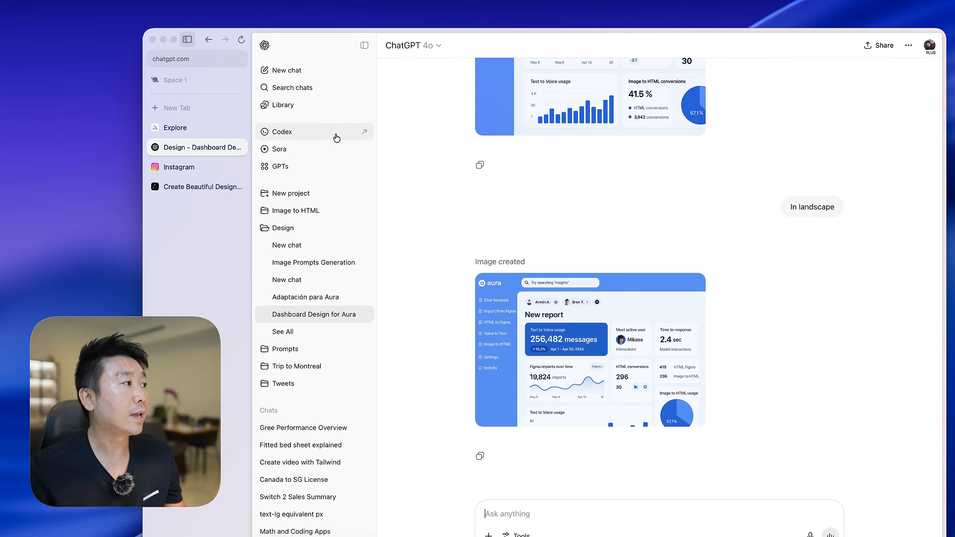
pyautogui.click(184, 128)
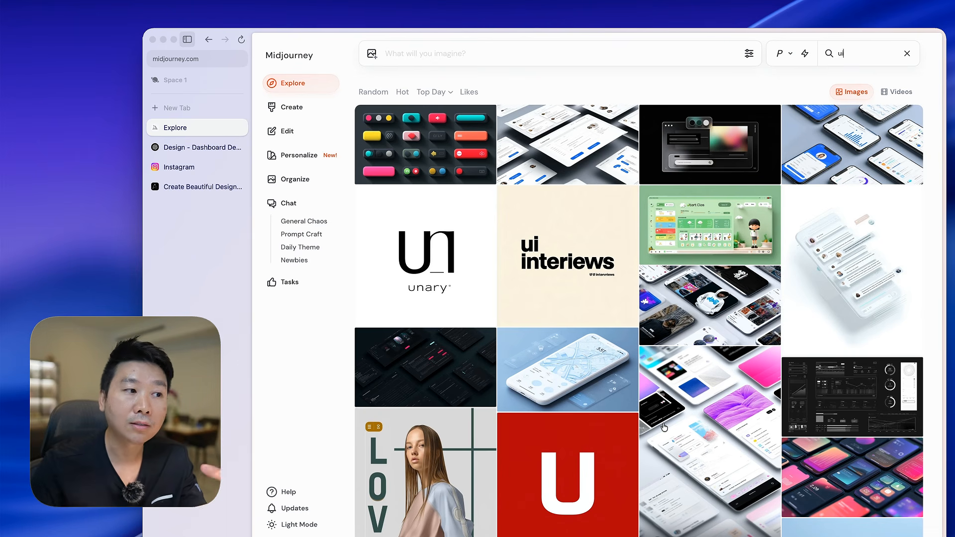
pyautogui.scroll(-15, 674, 418)
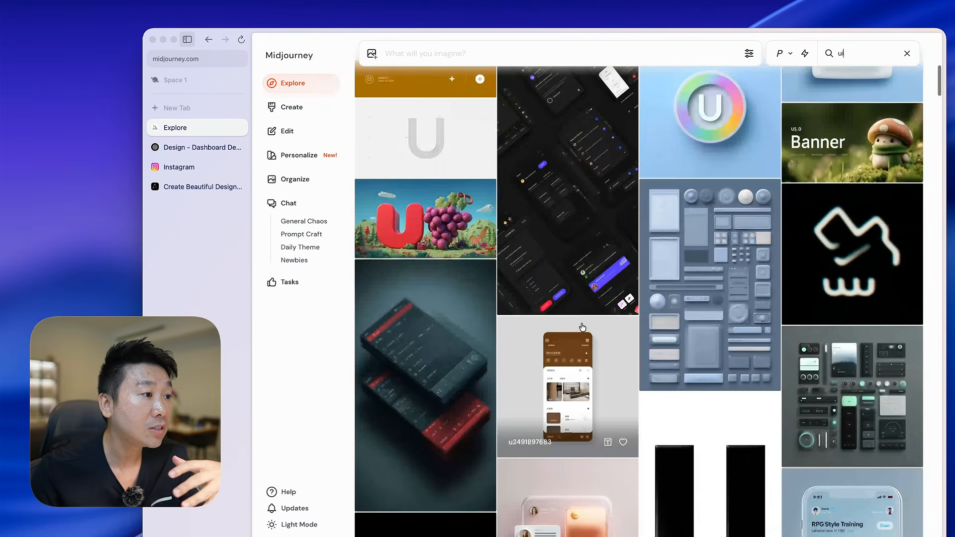
pyautogui.scroll(-4, 605, 335)
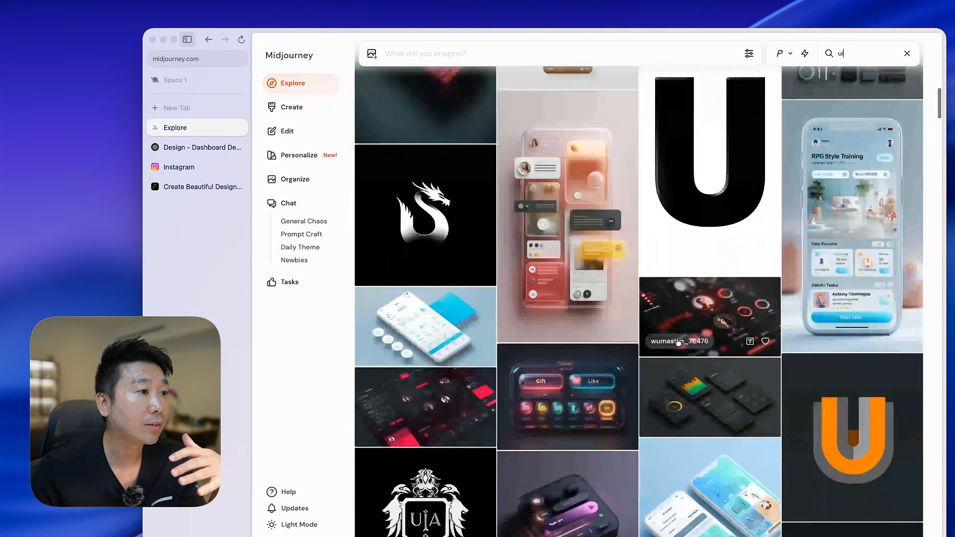
pyautogui.click(848, 264)
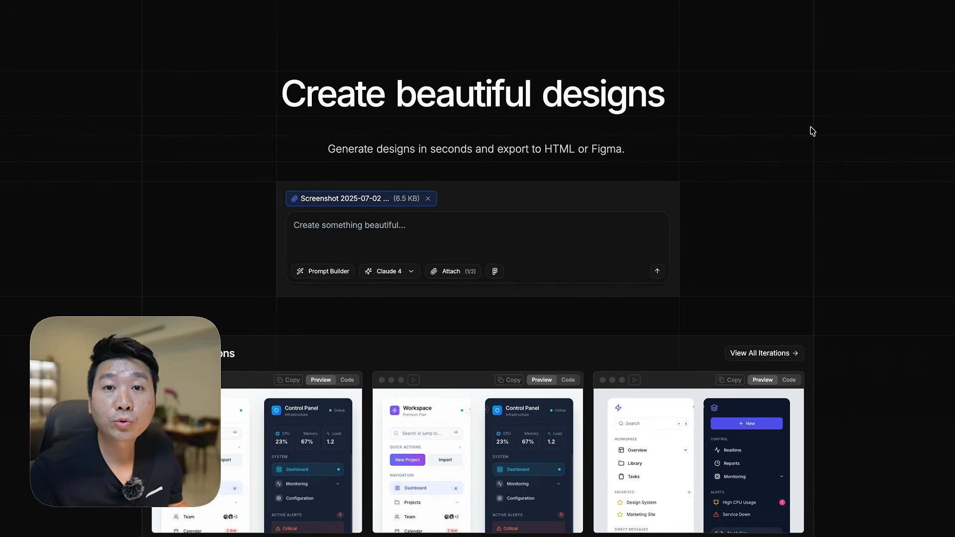
# Step: Build and submit a prompt for the attached screenshot file using "Add details", "Change texts, names, brands", "Use Lucide icons" and "Make responsive"
pyautogui.click(426, 240)
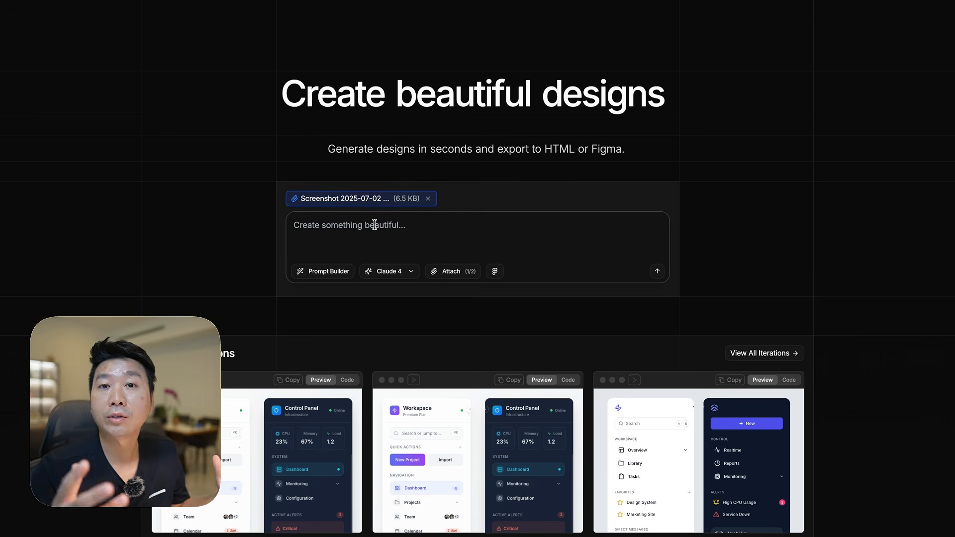
pyautogui.click(335, 277)
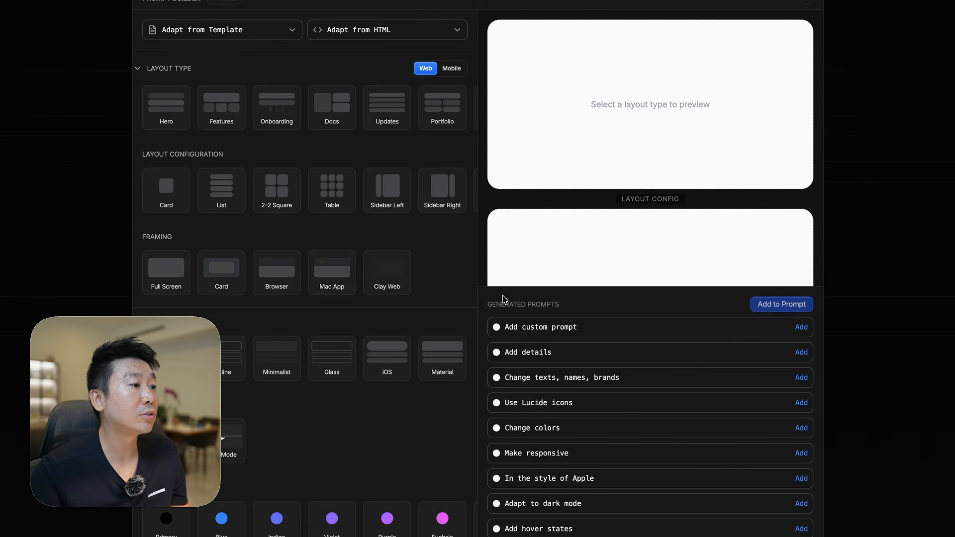
pyautogui.click(628, 357)
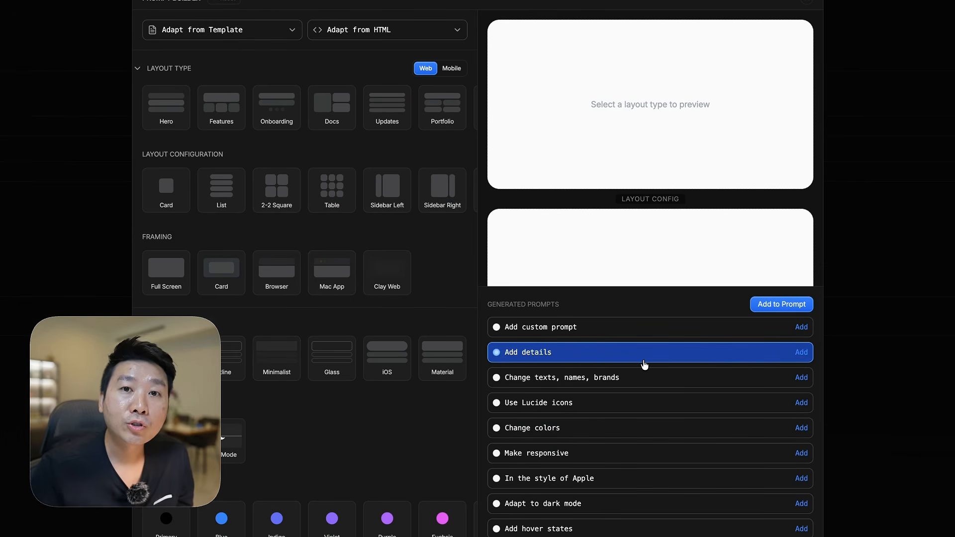
pyautogui.click(579, 383)
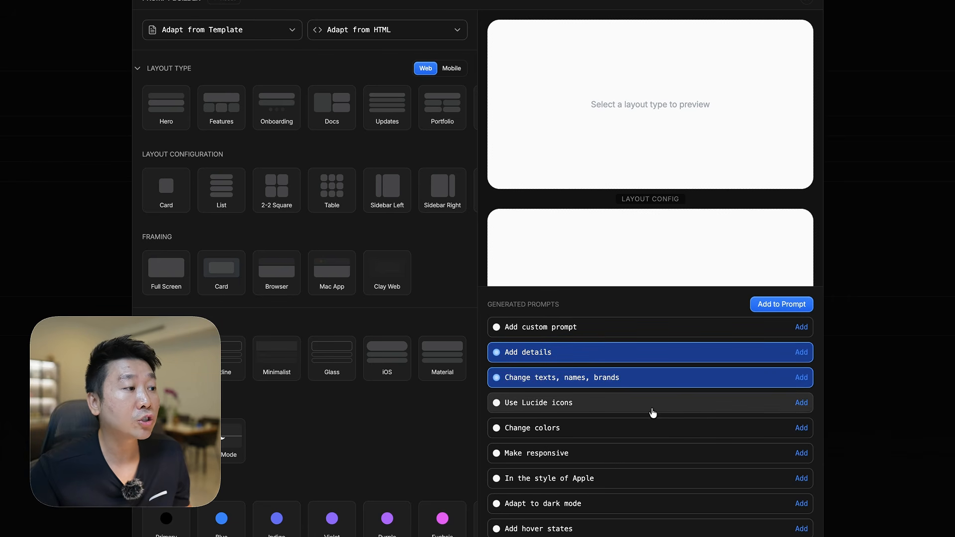
pyautogui.click(593, 408)
pyautogui.click(595, 458)
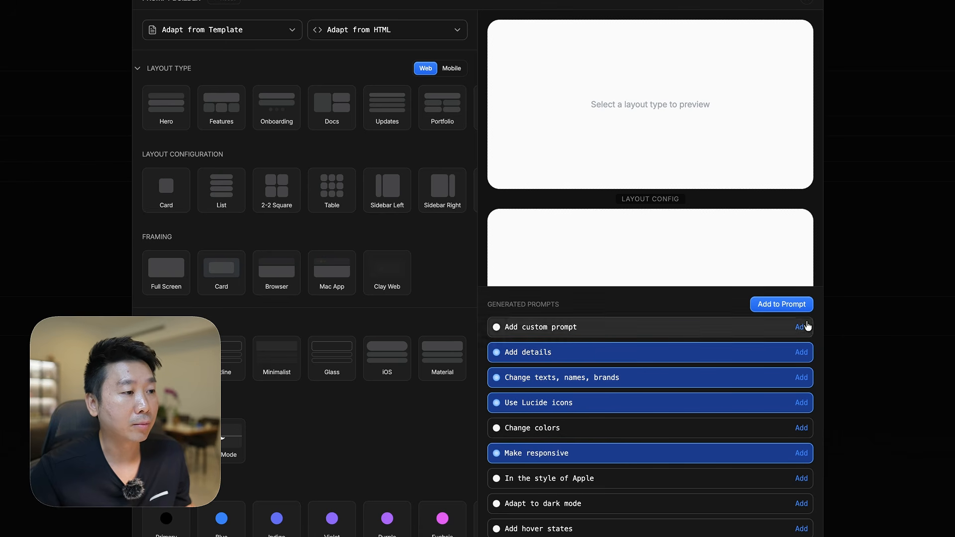
pyautogui.click(791, 307)
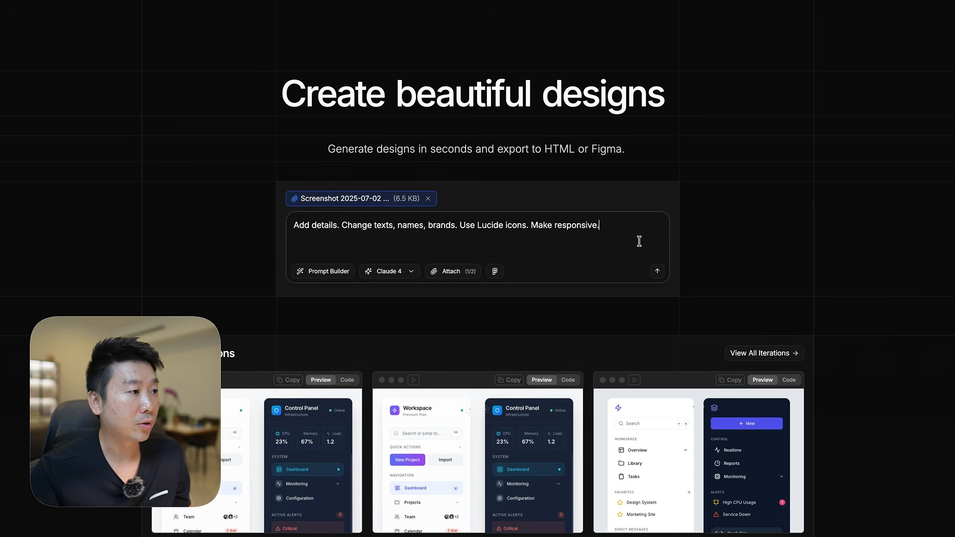
pyautogui.press('Return')
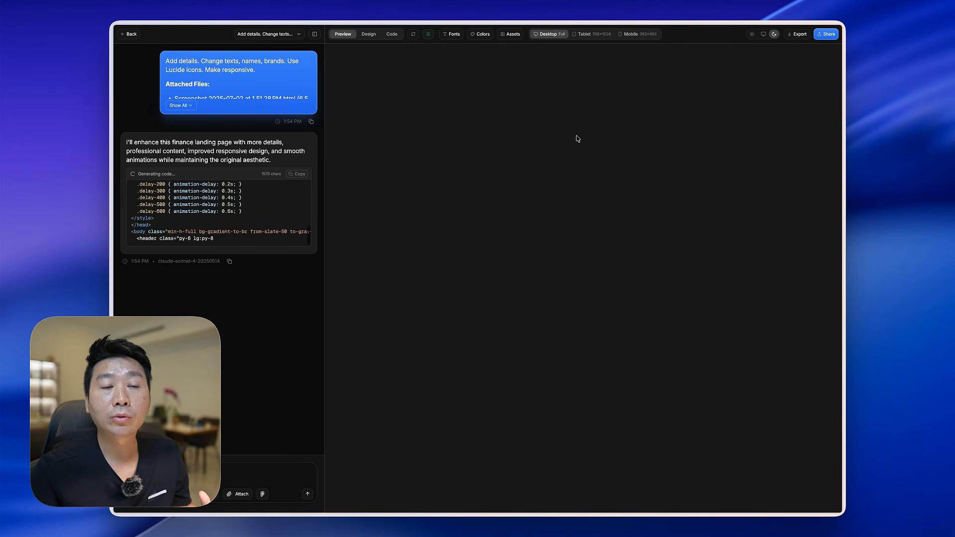
# Step: Expand the submitted prompt and look through the attached "Elevating Your Finance" HTML preview while the new page generates
pyautogui.click(180, 105)
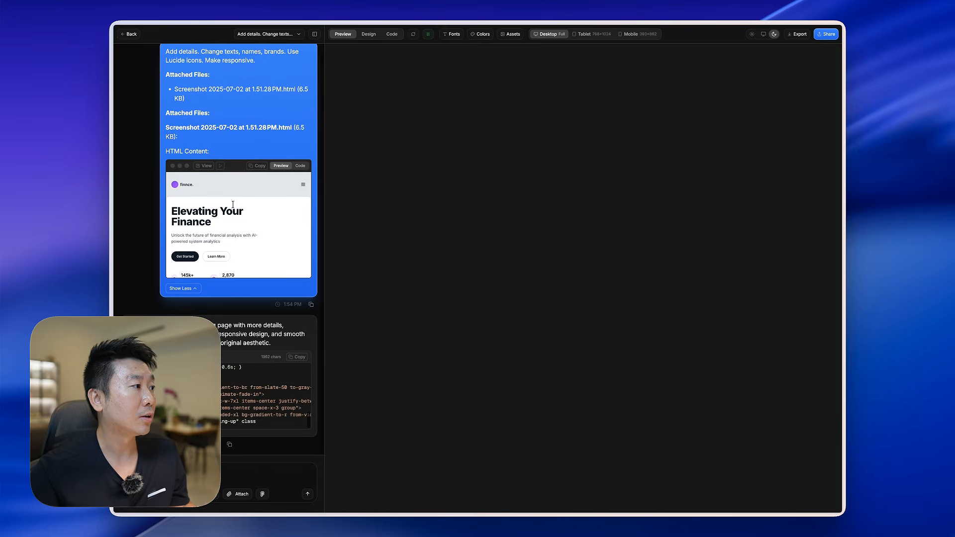
pyautogui.scroll(-5, 227, 233)
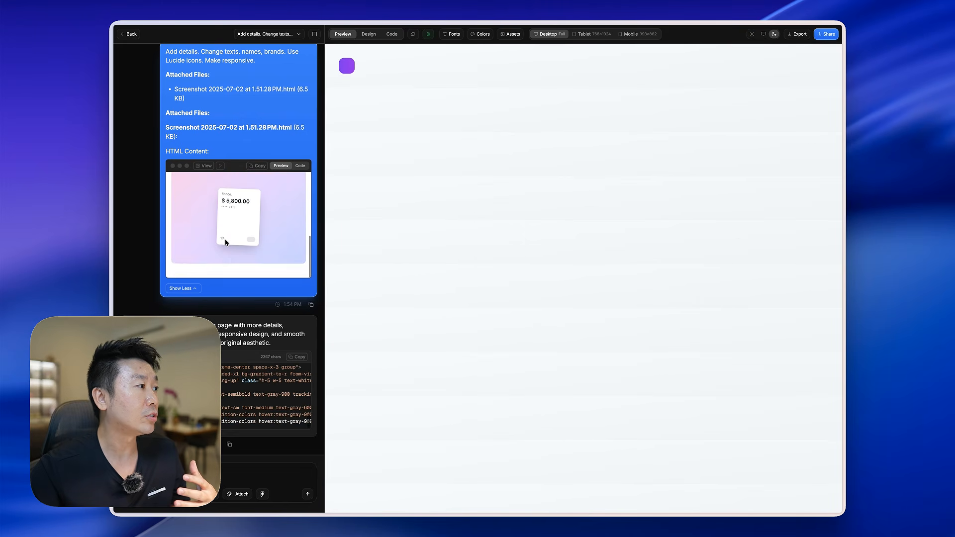
pyautogui.scroll(5, 226, 242)
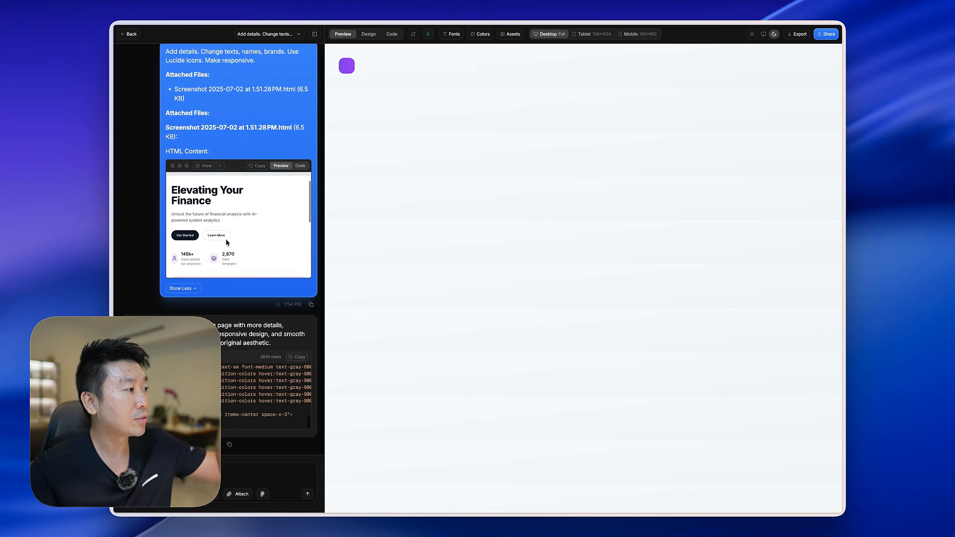
pyautogui.scroll(-1, 227, 243)
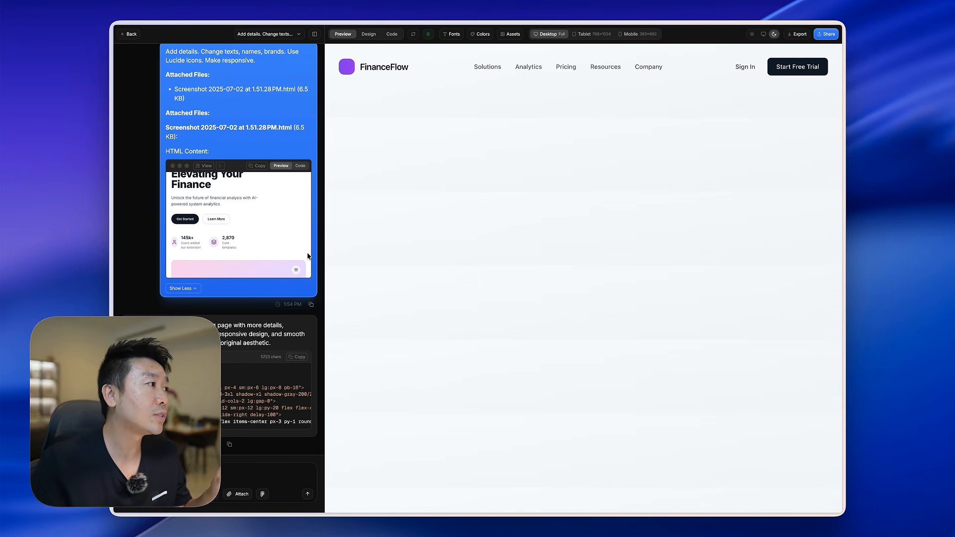
pyautogui.scroll(2, 256, 203)
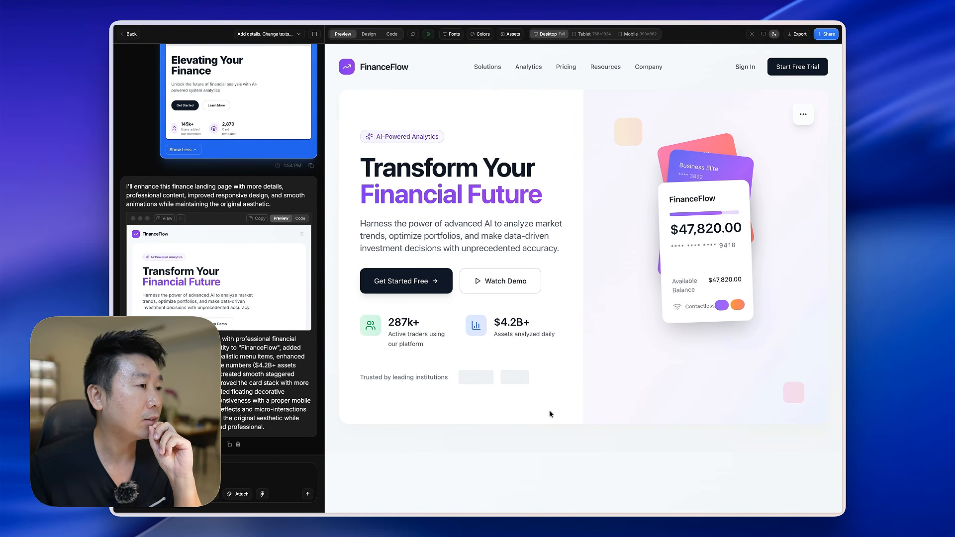
# Step: Reload the chat and compare the attached "Elevating Your Finance" design with the generated FinanceFlow version in the main preview
pyautogui.press('super+r')
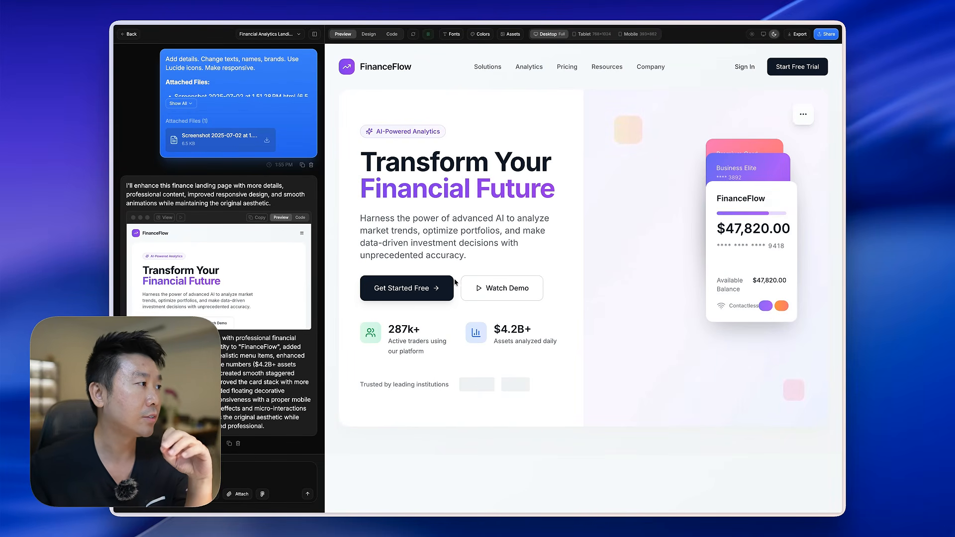
pyautogui.click(191, 109)
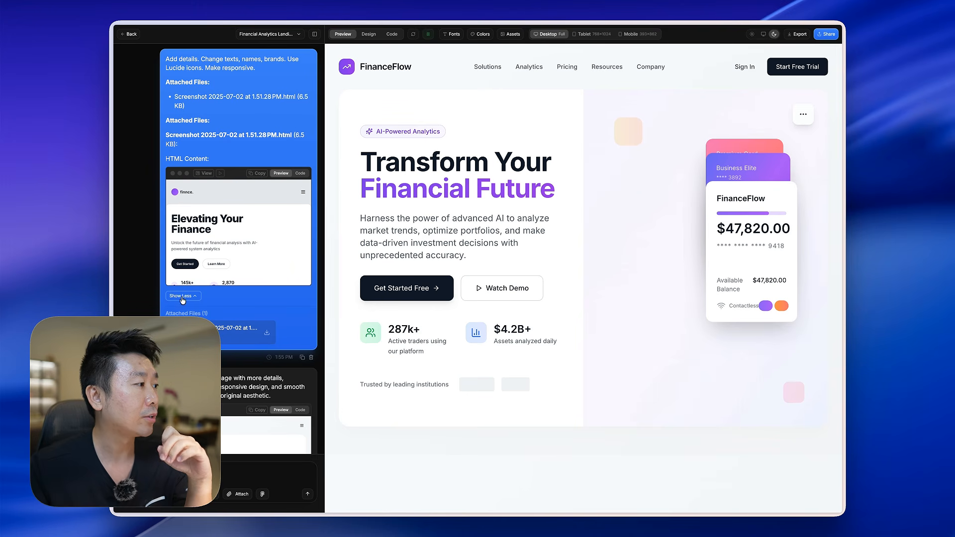
pyautogui.click(206, 174)
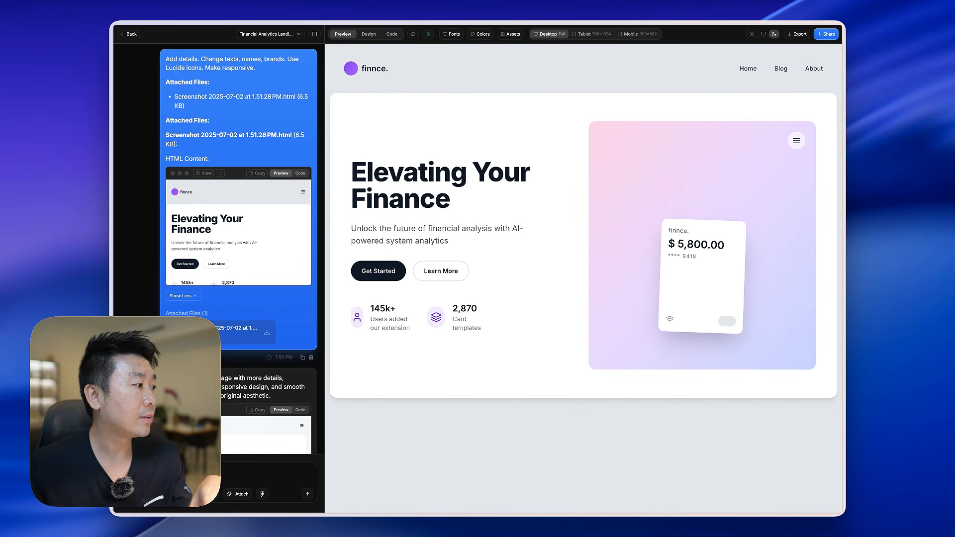
pyautogui.scroll(-5, 239, 239)
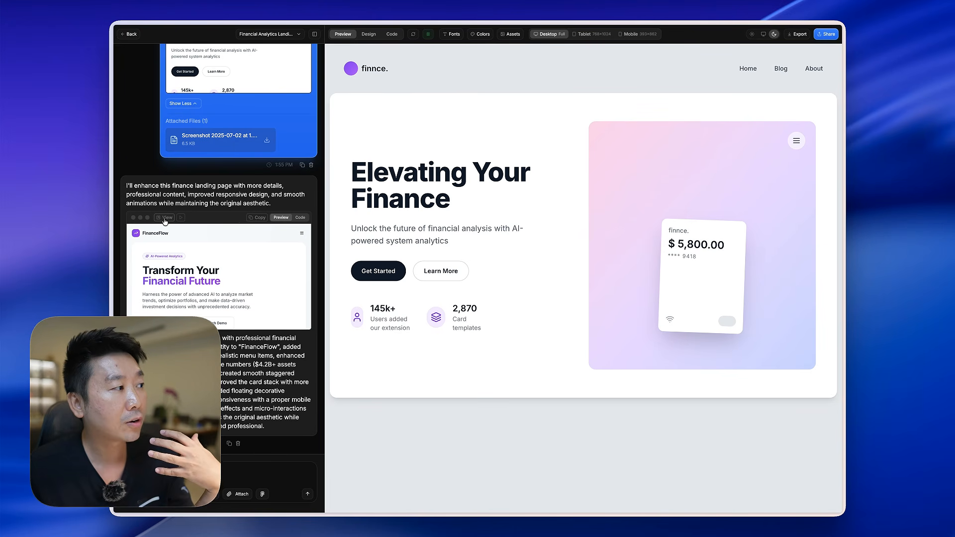
pyautogui.click(165, 219)
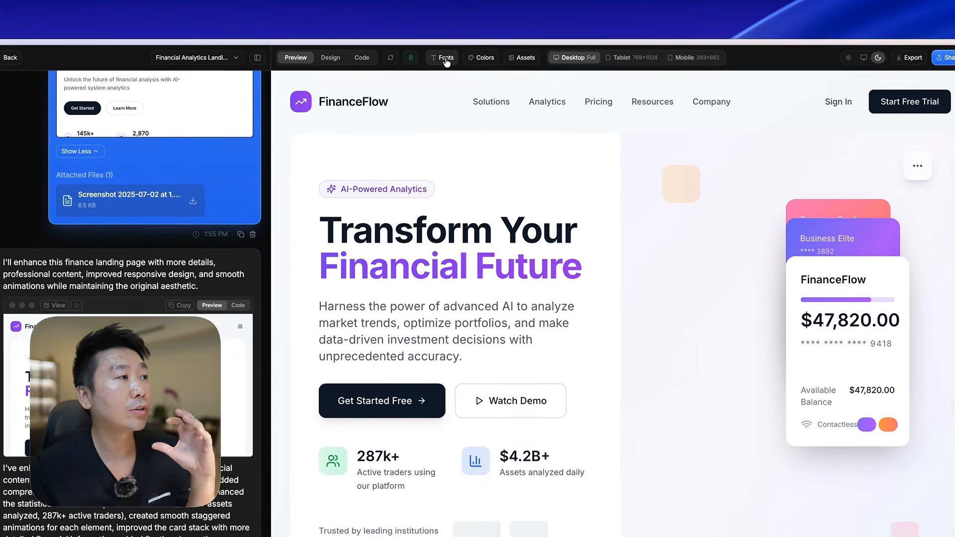
# Step: Try the Inter, Geist, Manrope, Playfair and Instrument font pairings on the FinanceFlow page, and apply the Jakarta and Geist pairing
pyautogui.click(446, 58)
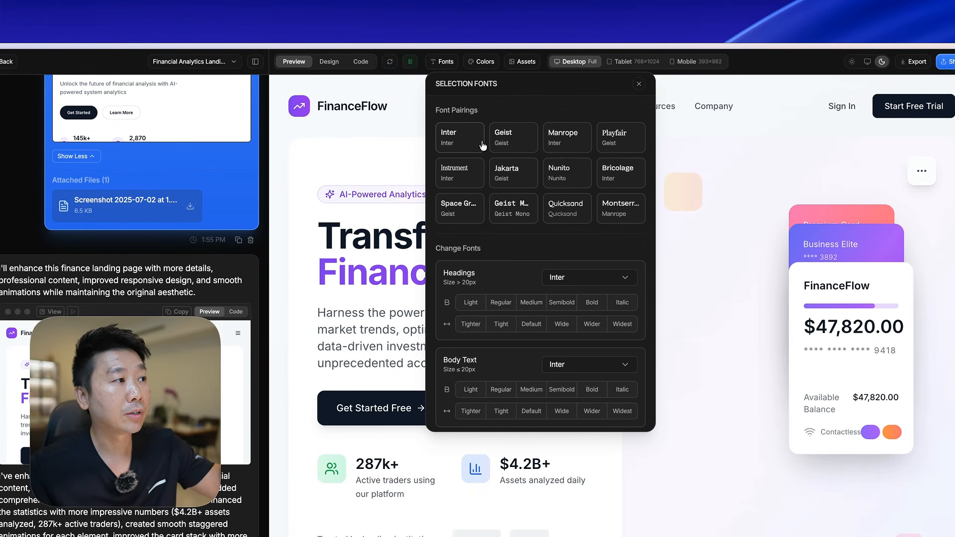
pyautogui.click(471, 145)
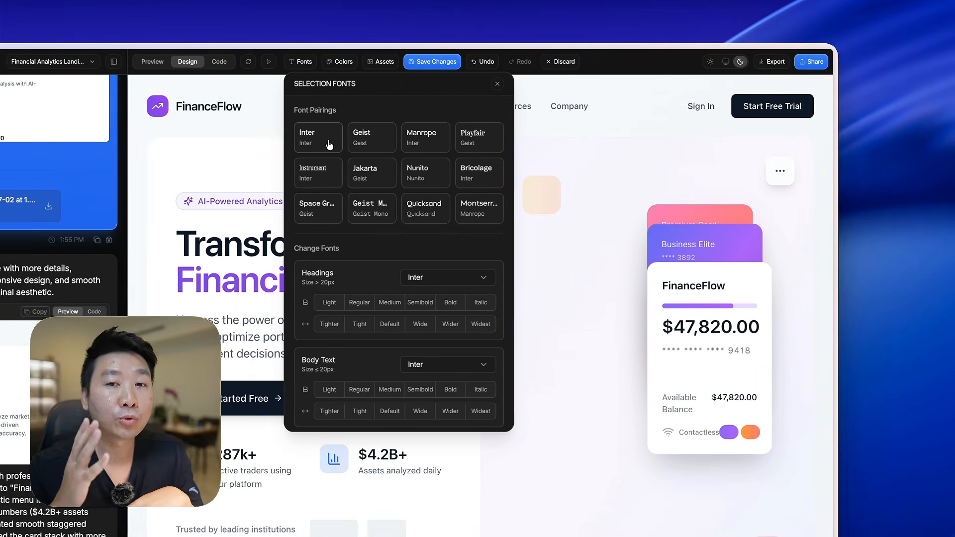
pyautogui.click(335, 144)
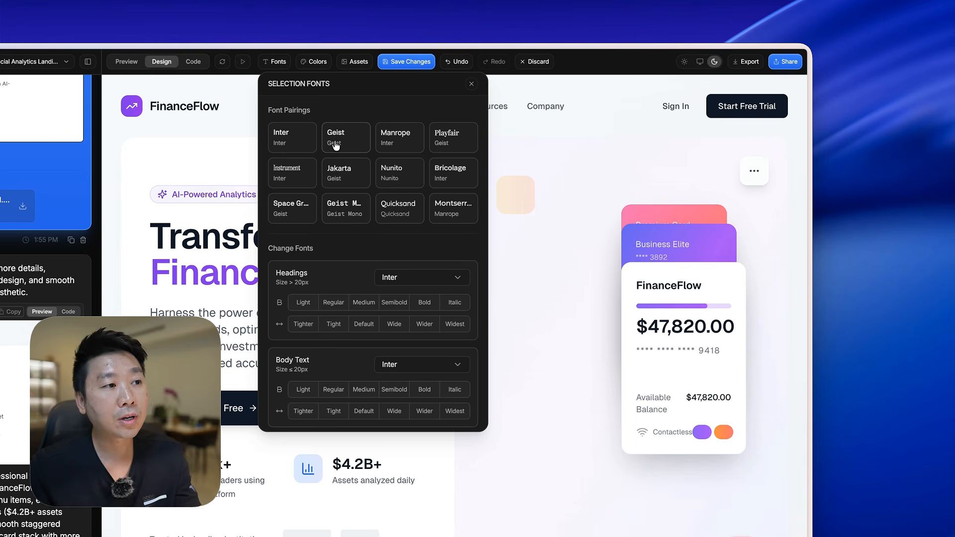
pyautogui.click(392, 143)
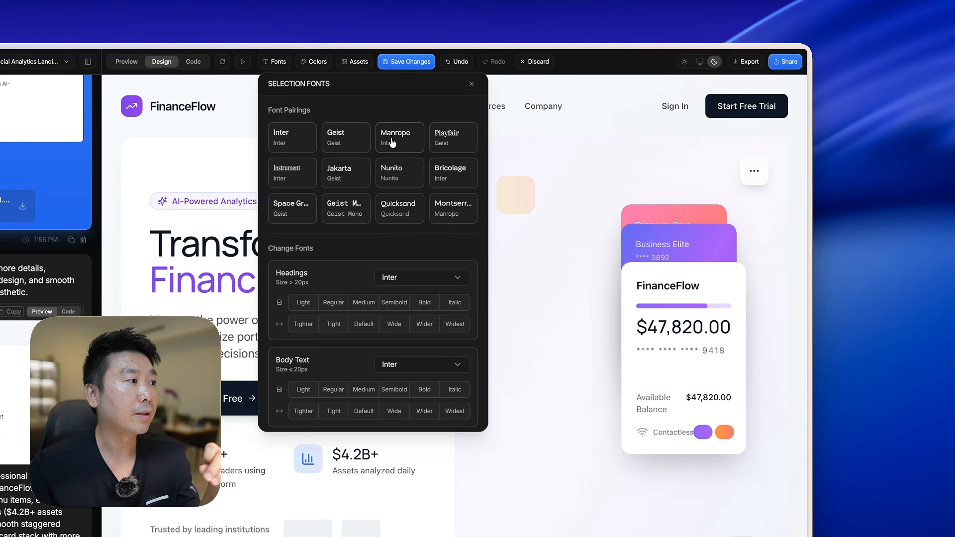
pyautogui.click(450, 143)
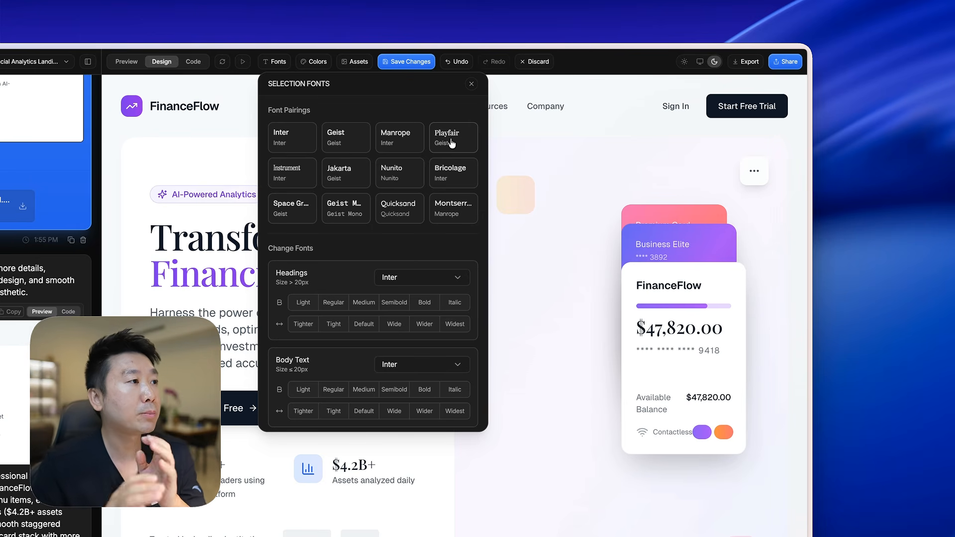
pyautogui.click(307, 178)
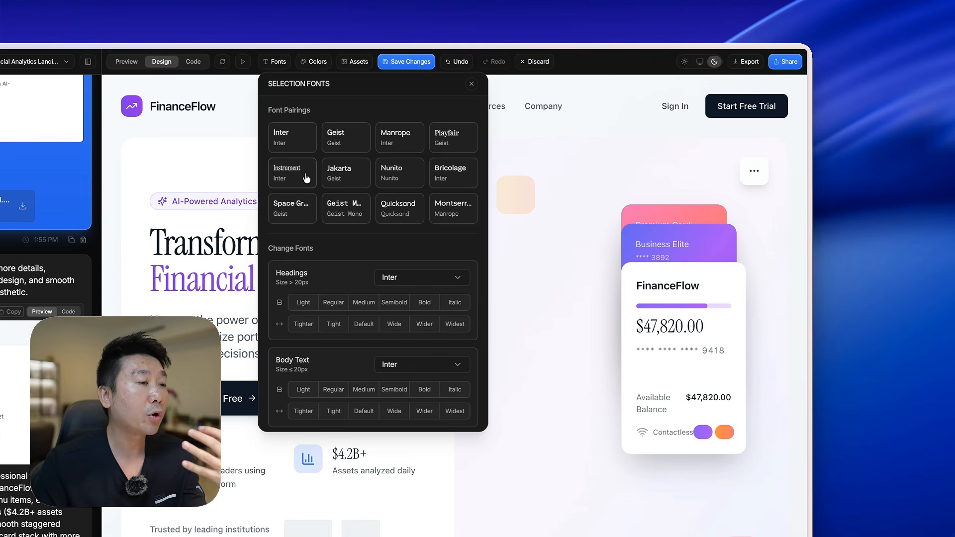
pyautogui.click(348, 185)
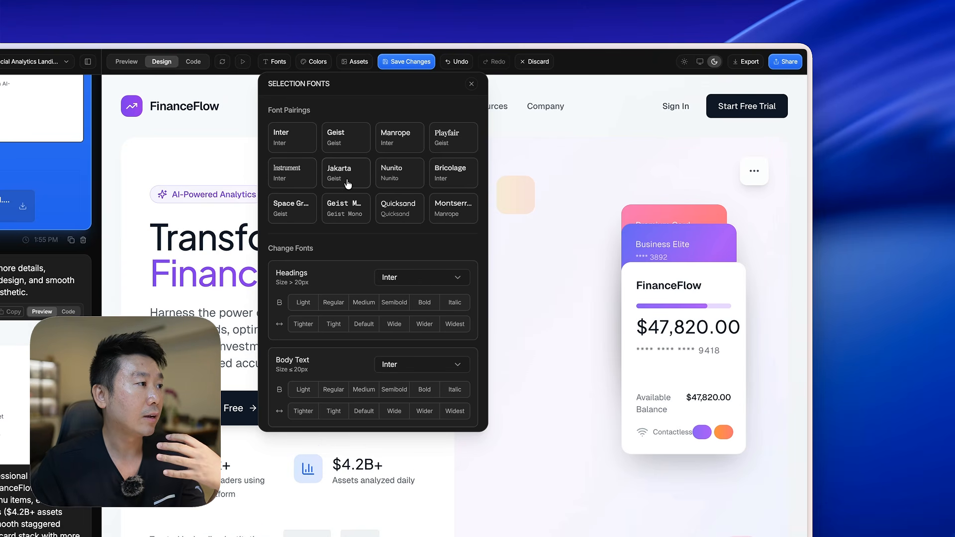
# Step: Try the Nunito, Quicksand, Space Grotesk and Geist Mono font pairings, and return to the Jakarta and Geist pairing
pyautogui.click(399, 184)
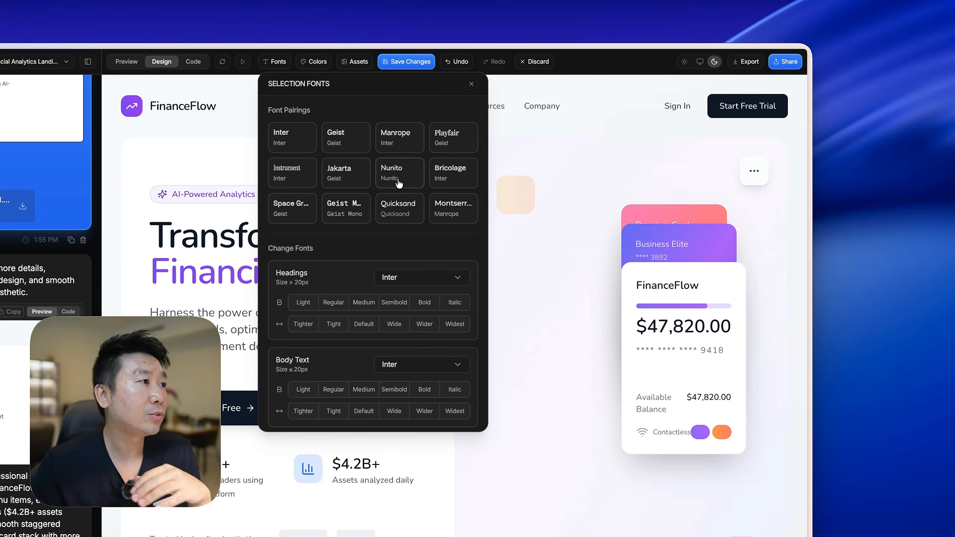
pyautogui.click(409, 208)
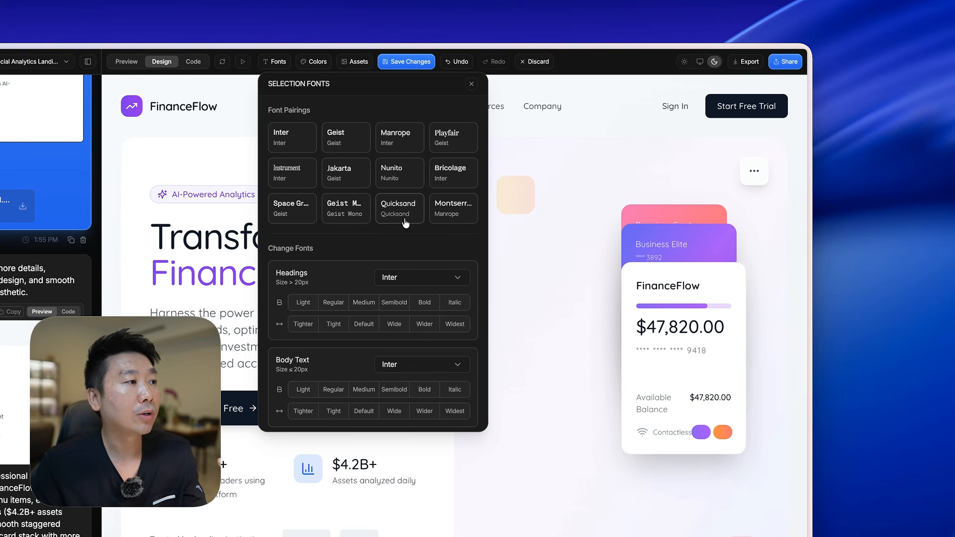
pyautogui.click(301, 213)
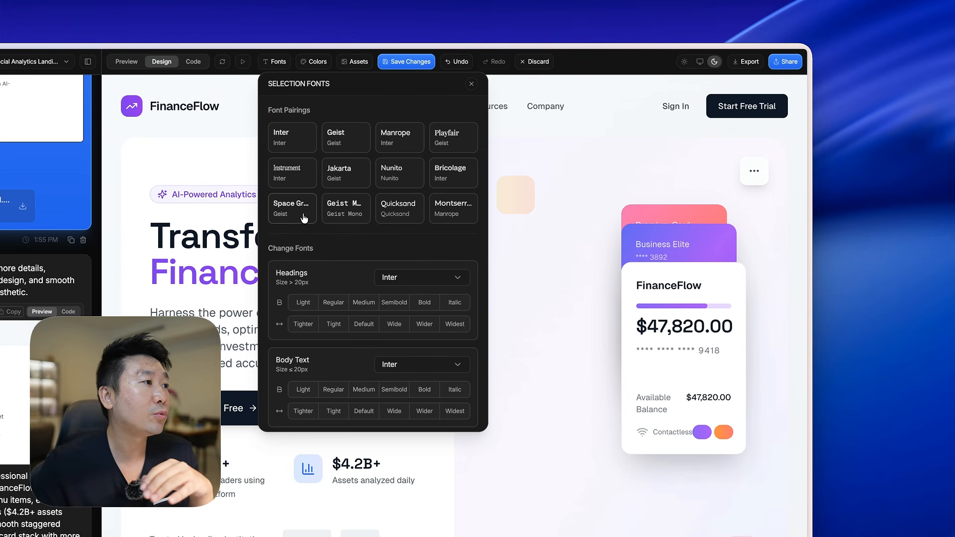
pyautogui.click(348, 215)
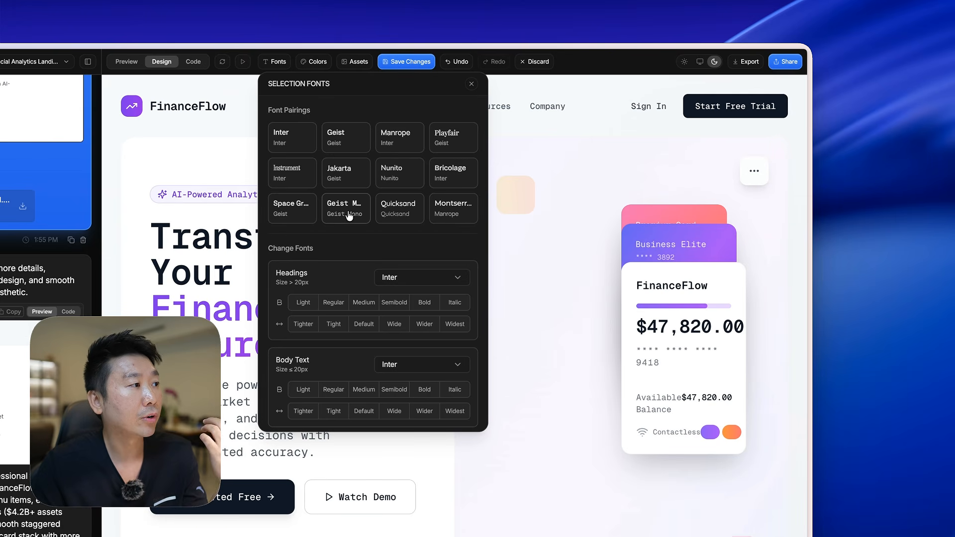
pyautogui.click(308, 213)
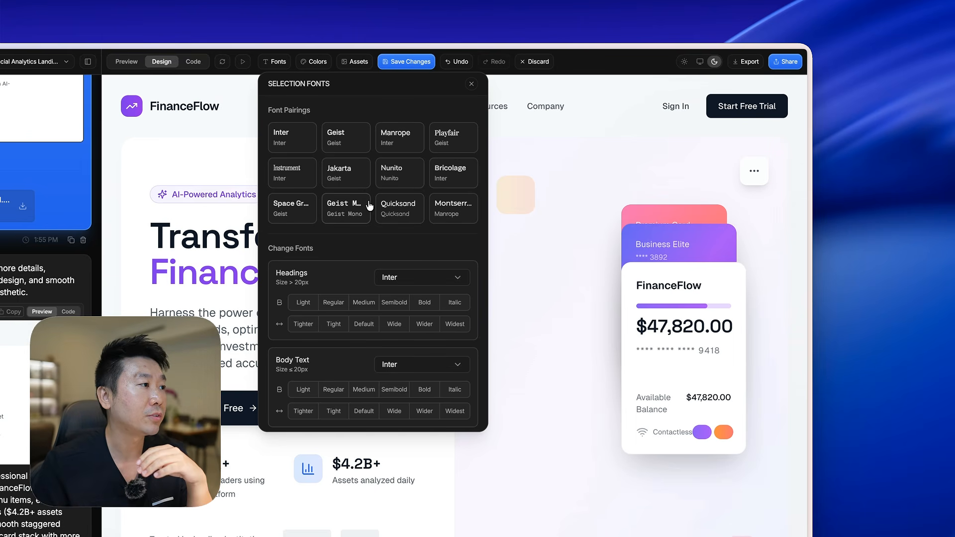
pyautogui.click(354, 179)
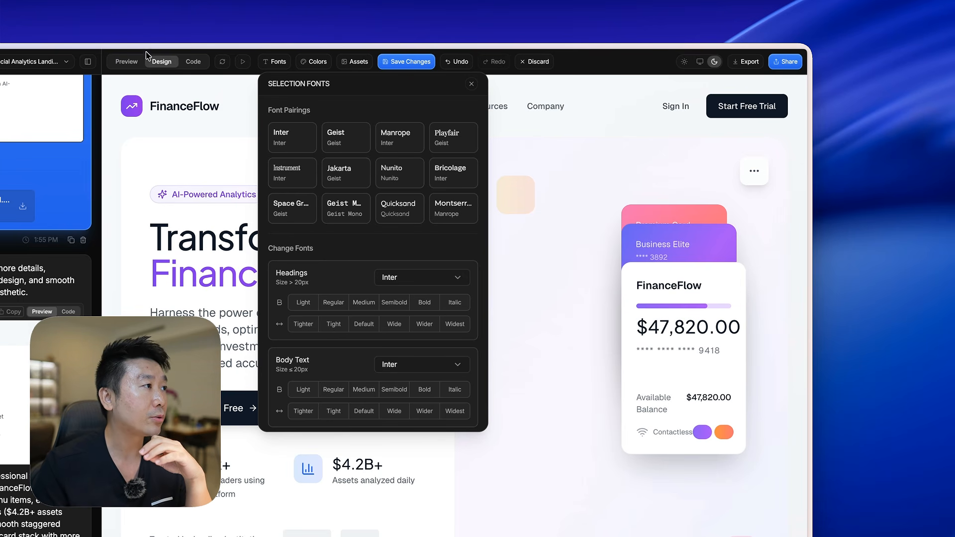
# Step: Hide the chat sidebar, try the Bold, Semibold, Medium and Regular weights on the FinanceFlow headings, and set the weight to Light
pyautogui.click(88, 64)
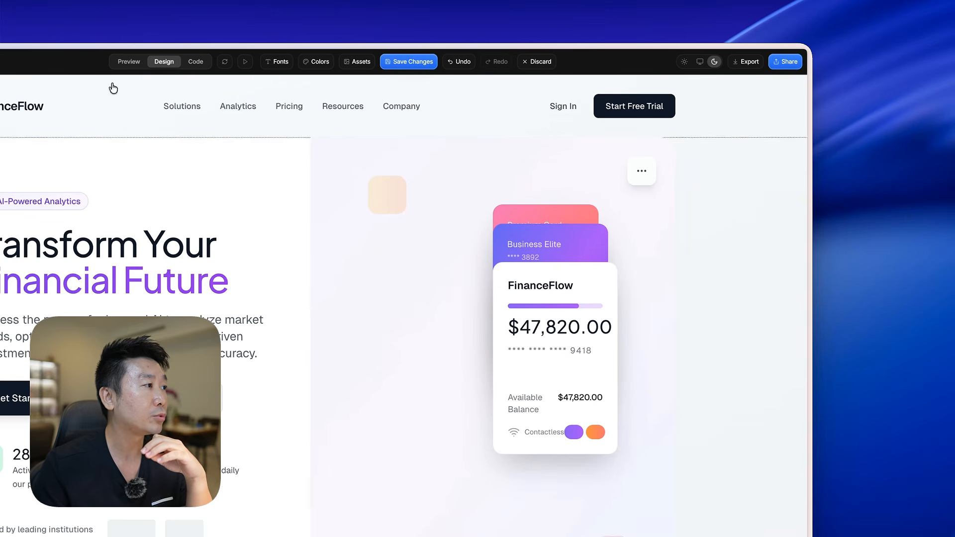
pyautogui.click(277, 62)
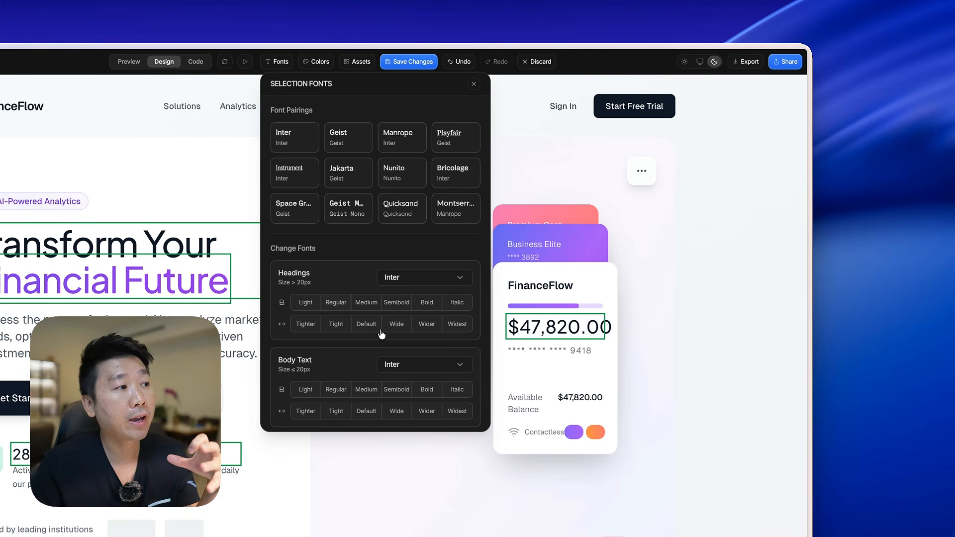
pyautogui.click(426, 303)
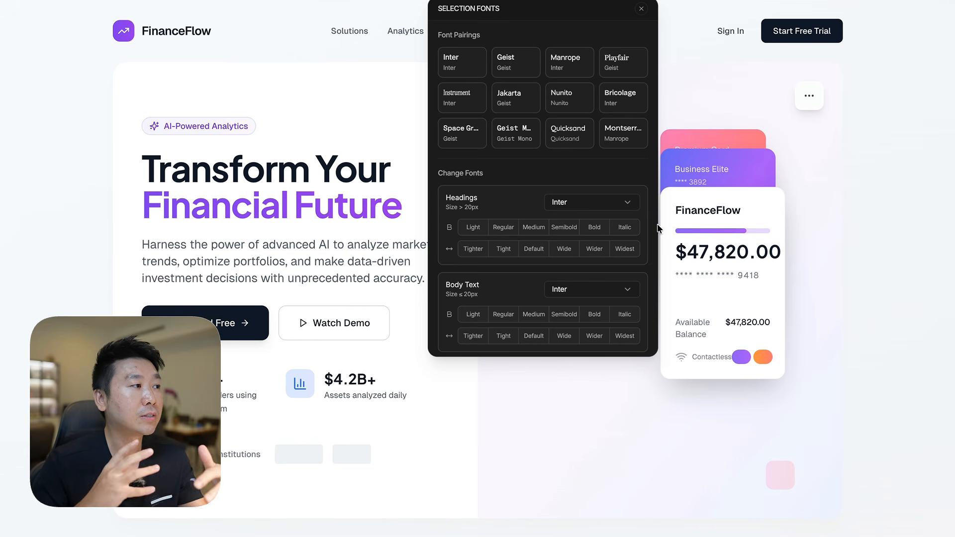
pyautogui.click(568, 231)
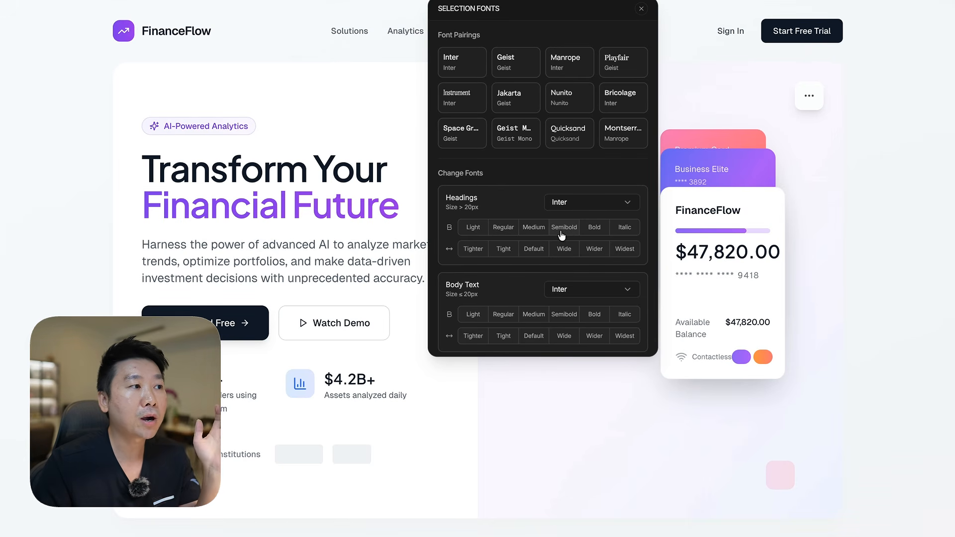
pyautogui.click(540, 231)
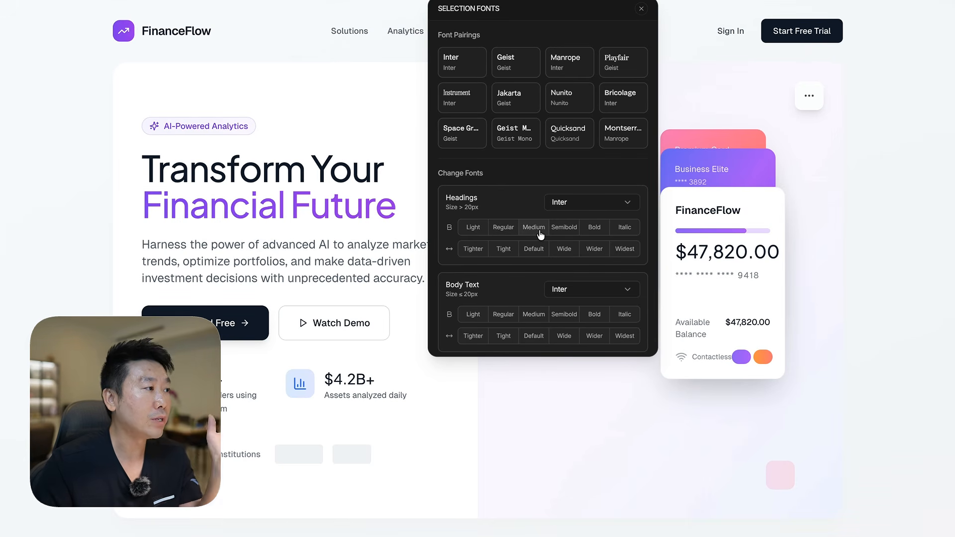
pyautogui.click(505, 233)
pyautogui.click(474, 232)
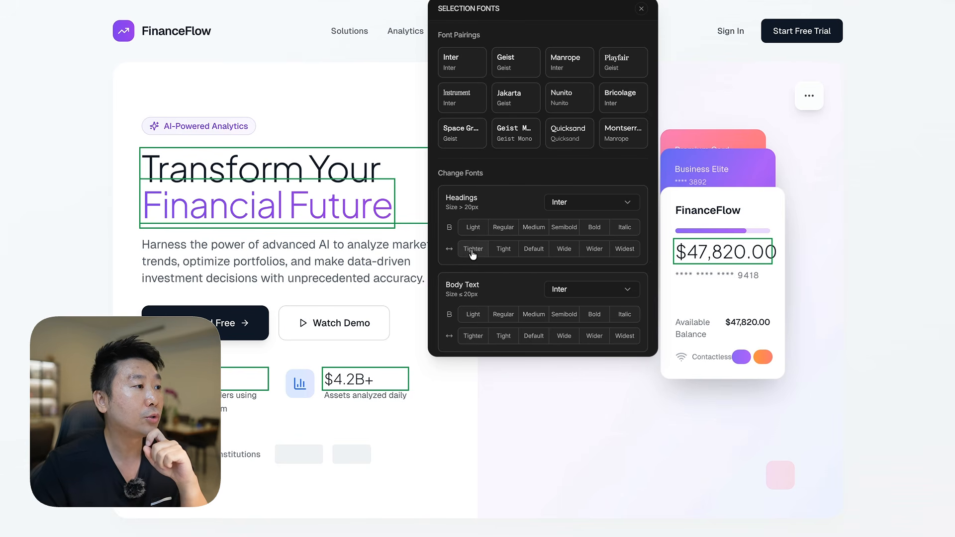
# Step: Try the Default and Tight letter spacing on the headings, and set it to Tighter
pyautogui.click(542, 254)
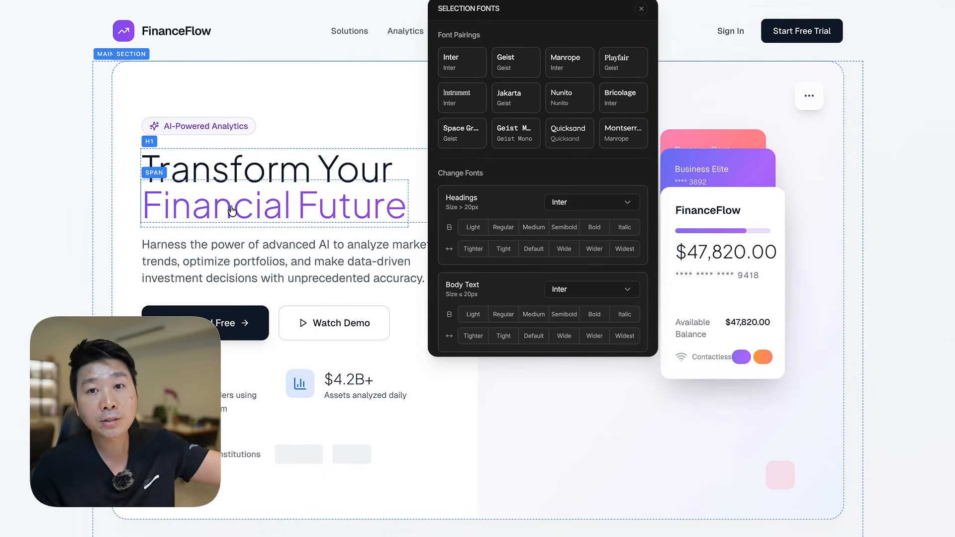
pyautogui.click(504, 251)
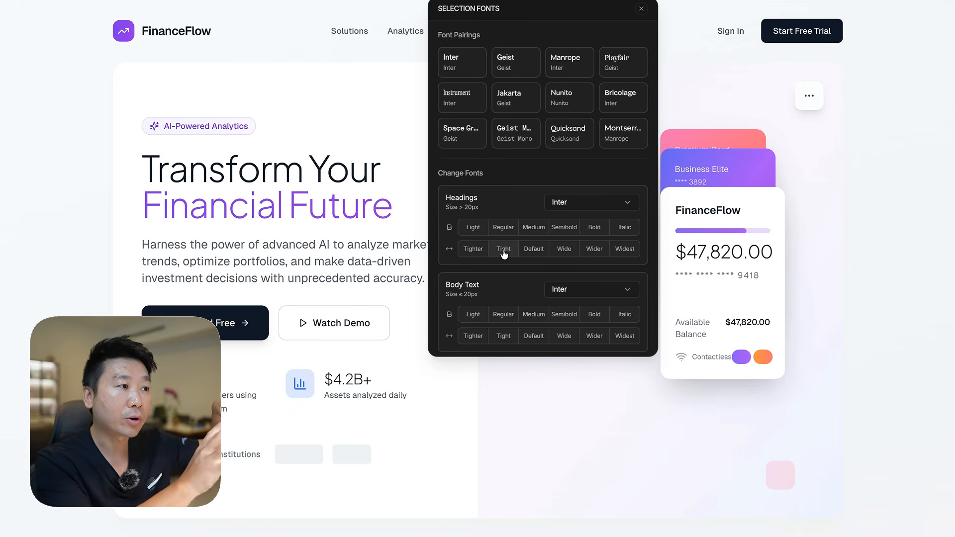
pyautogui.click(479, 253)
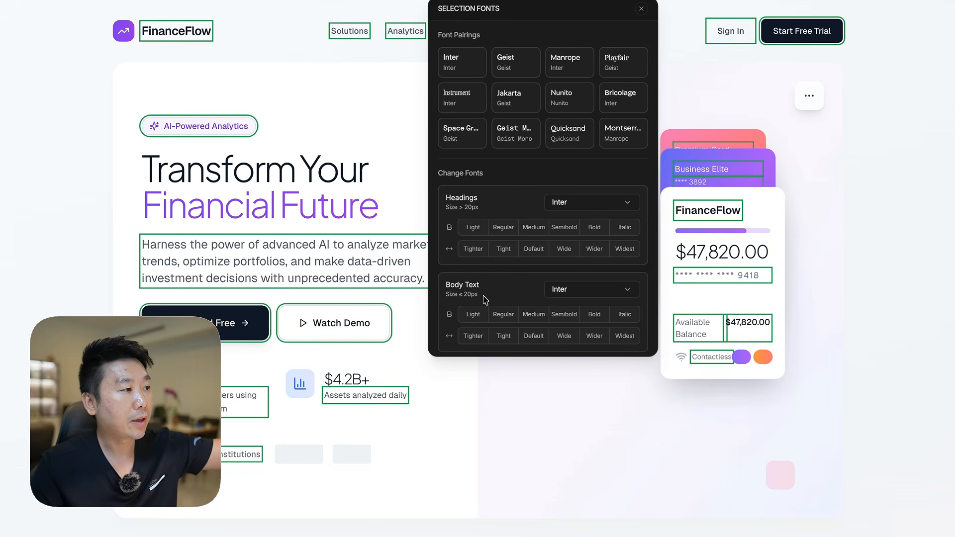
# Step: Review the heading and body text settings, the detected Geist and Jakarta fonts, and the available font pairings
pyautogui.scroll(-5, 485, 298)
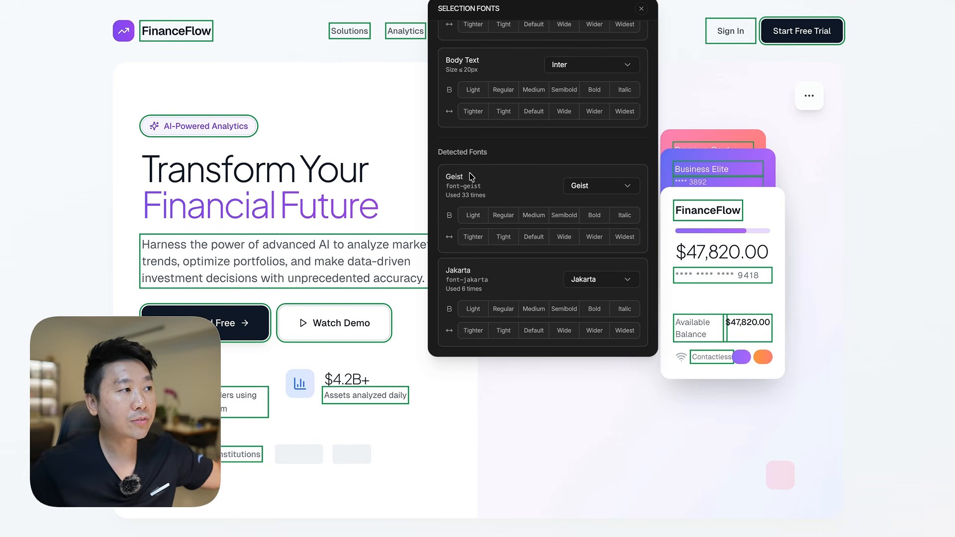
pyautogui.scroll(4, 491, 167)
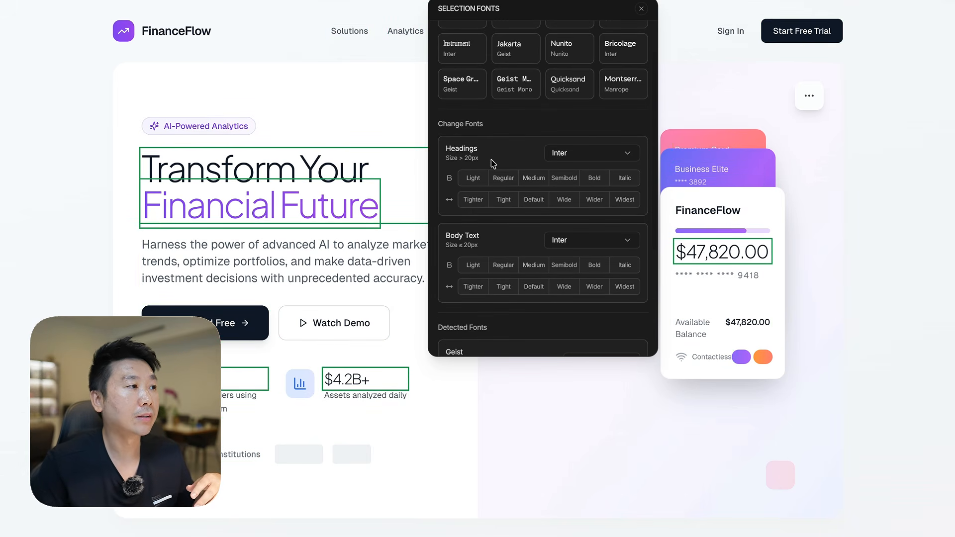
pyautogui.scroll(-4, 491, 164)
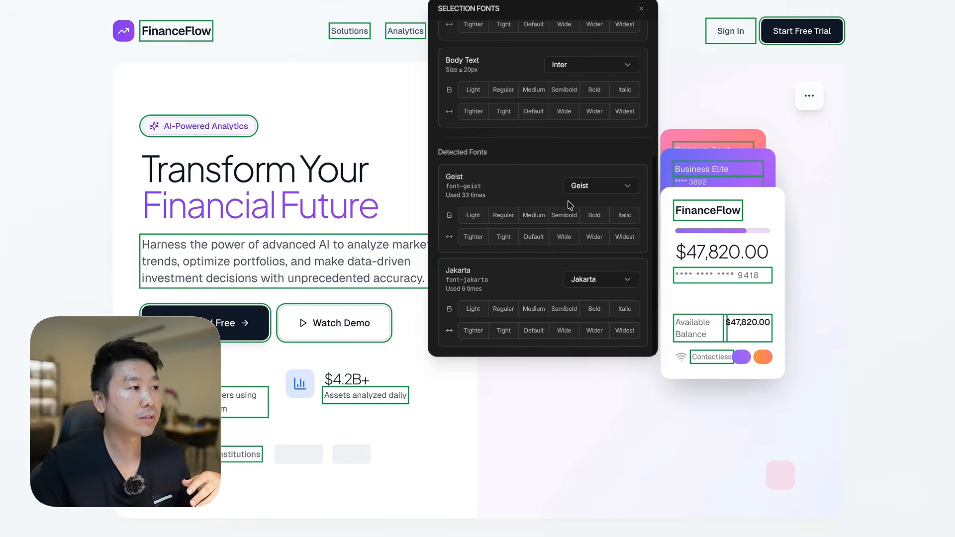
pyautogui.scroll(2, 517, 228)
pyautogui.scroll(-2, 515, 229)
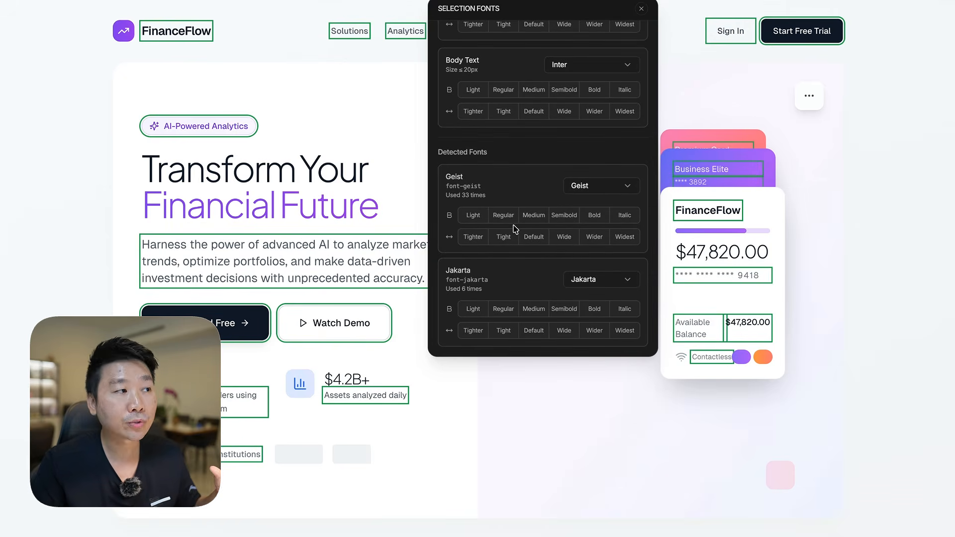
pyautogui.scroll(1, 526, 194)
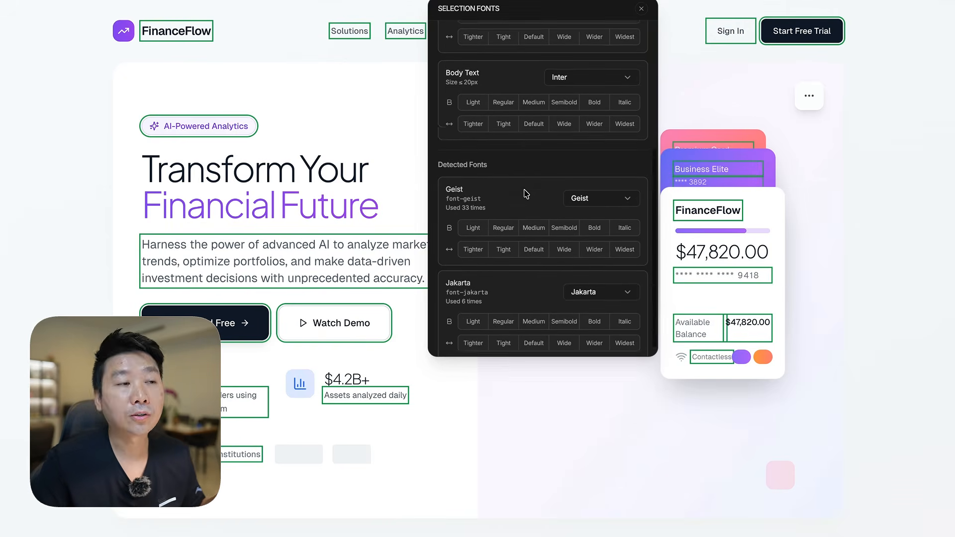
pyautogui.scroll(1, 527, 194)
pyautogui.scroll(4, 526, 194)
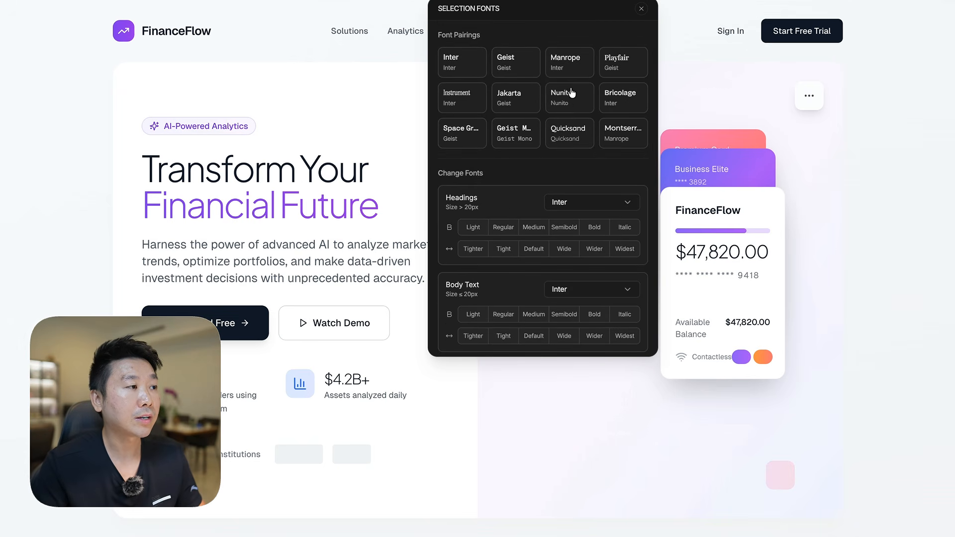
pyautogui.scroll(-5, 507, 217)
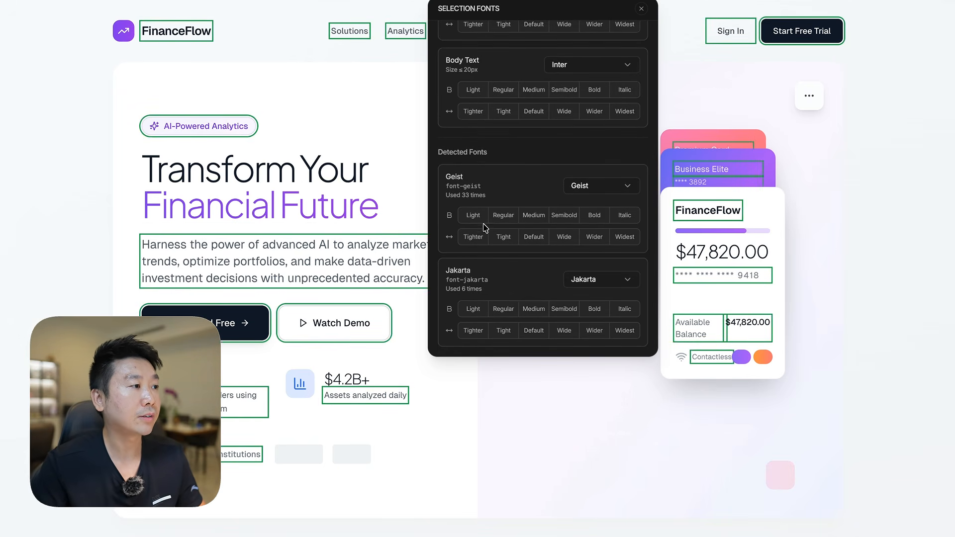
pyautogui.scroll(5, 487, 191)
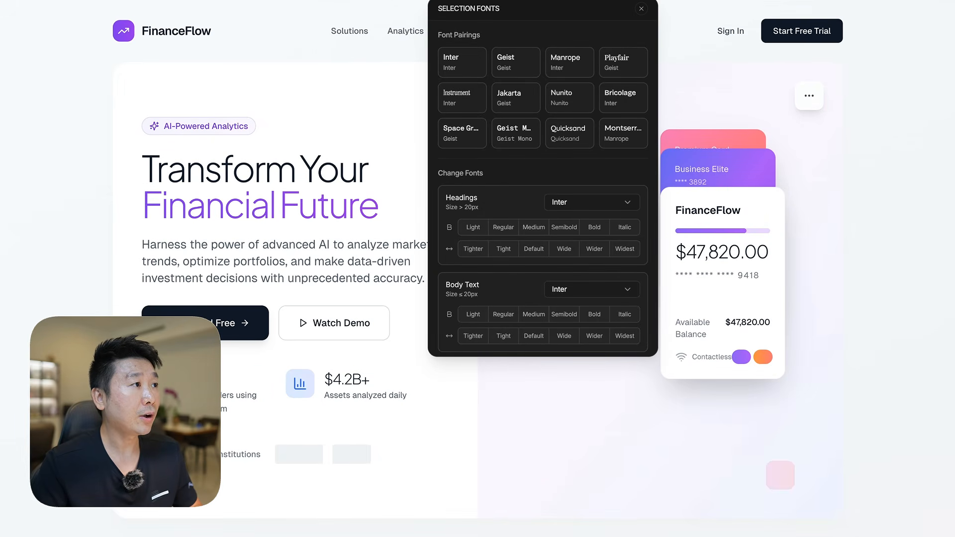
# Step: Compare the Light and Dark color modes on the FinanceFlow page, and set the mode to Dark
pyautogui.click(581, 0)
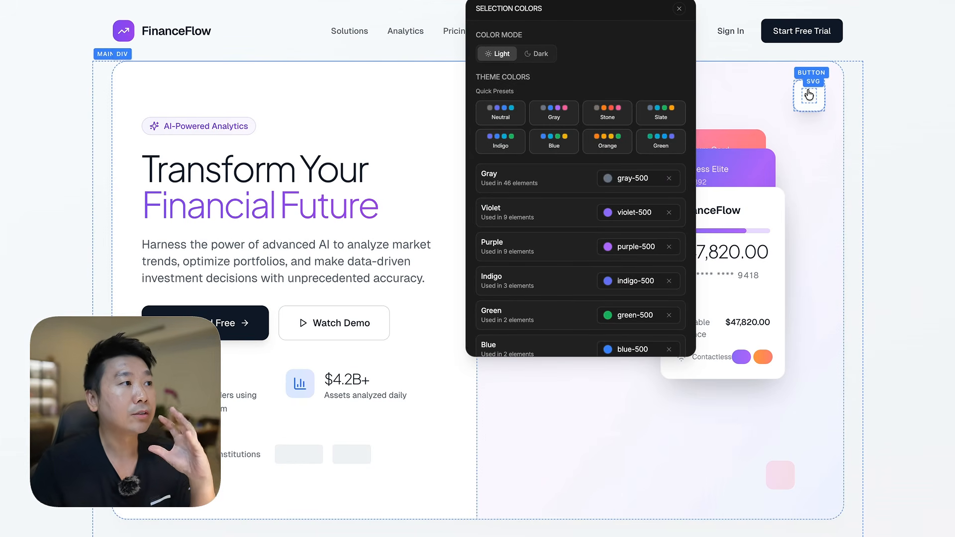
pyautogui.click(548, 58)
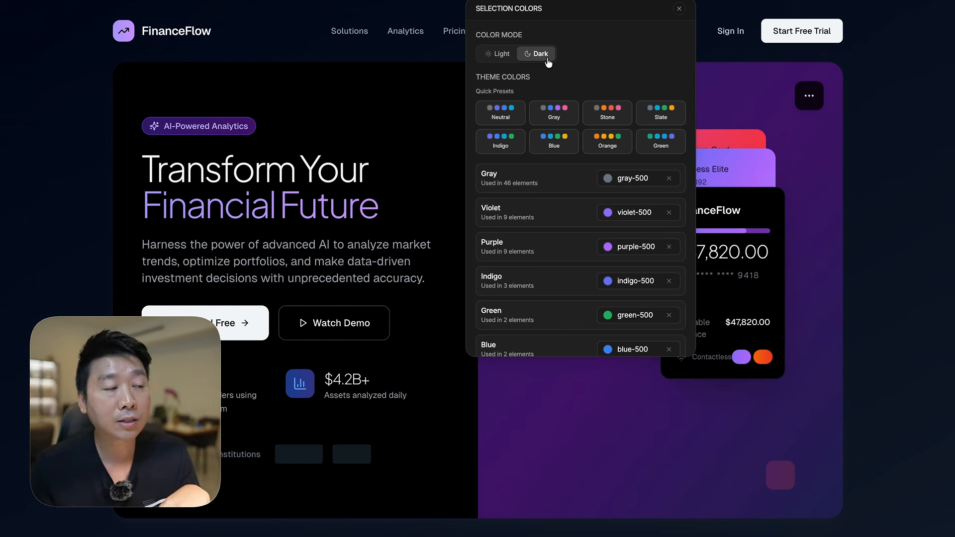
pyautogui.click(499, 54)
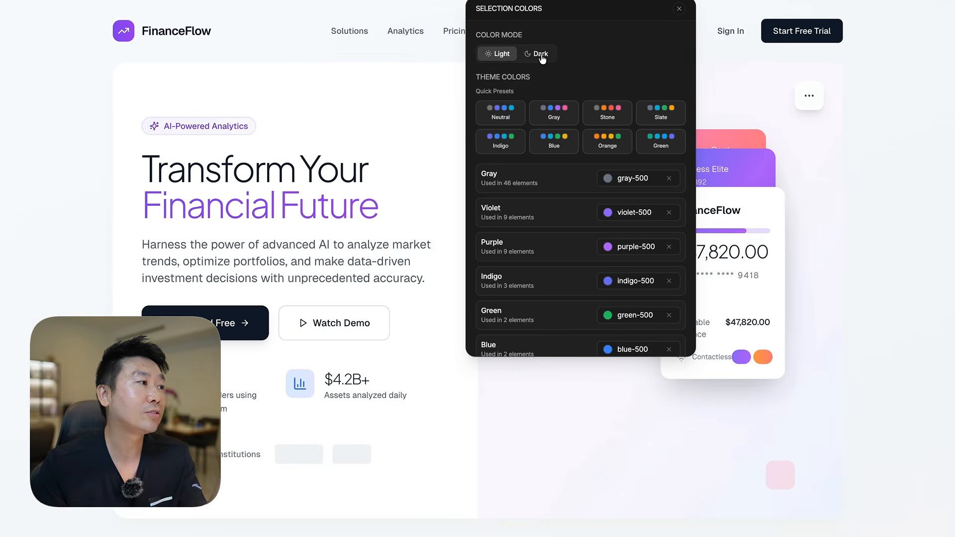
pyautogui.click(542, 57)
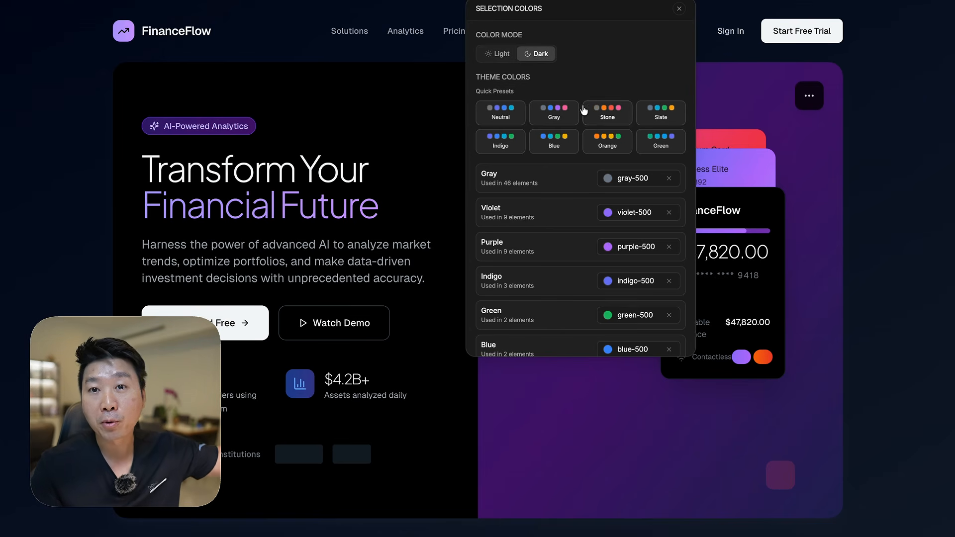
# Step: Try the Gray, Stone, Slate and Neutral theme color presets on the dark page, and return to Slate
pyautogui.click(556, 120)
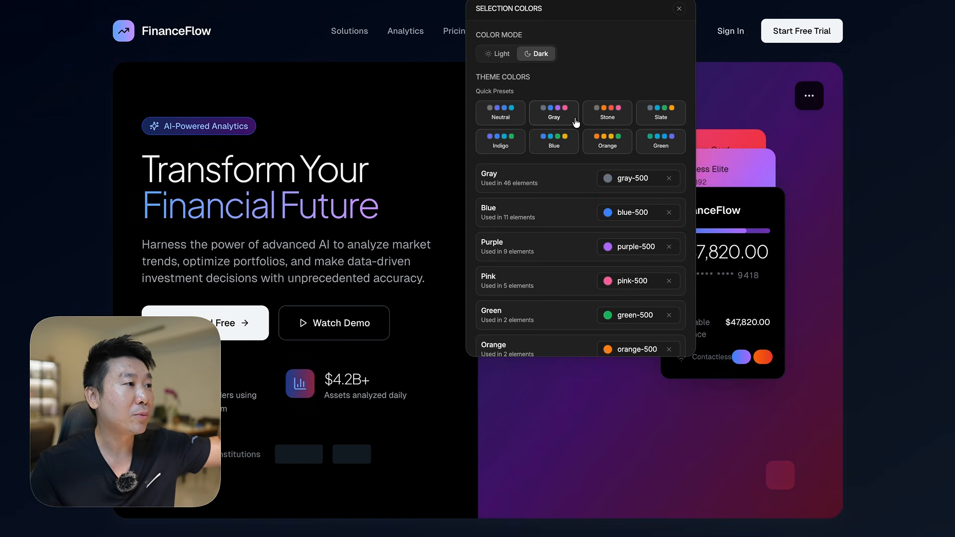
pyautogui.click(606, 119)
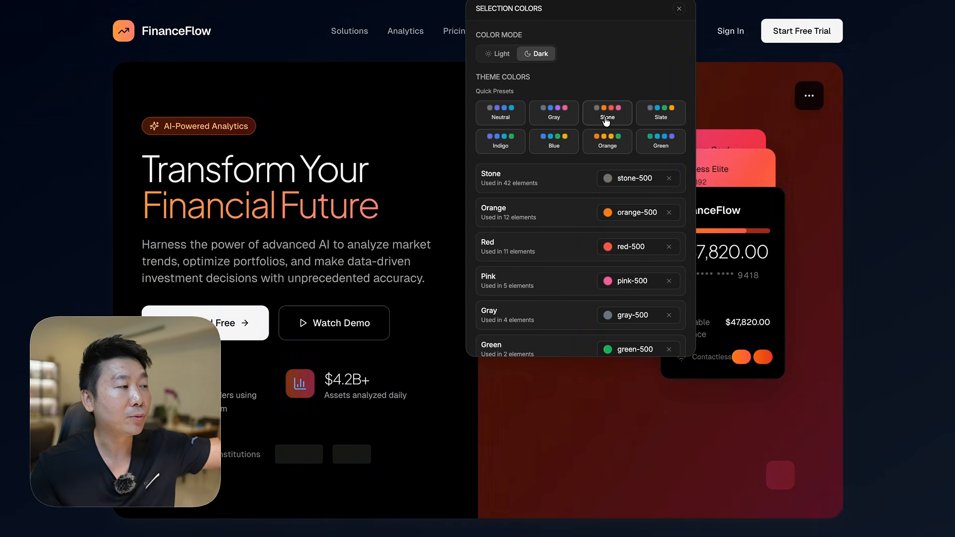
pyautogui.click(660, 119)
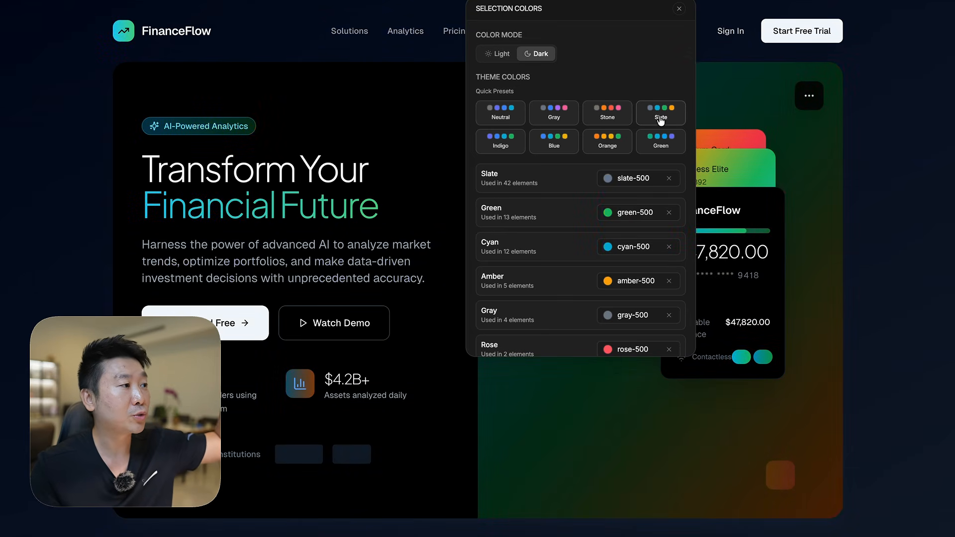
pyautogui.click(514, 122)
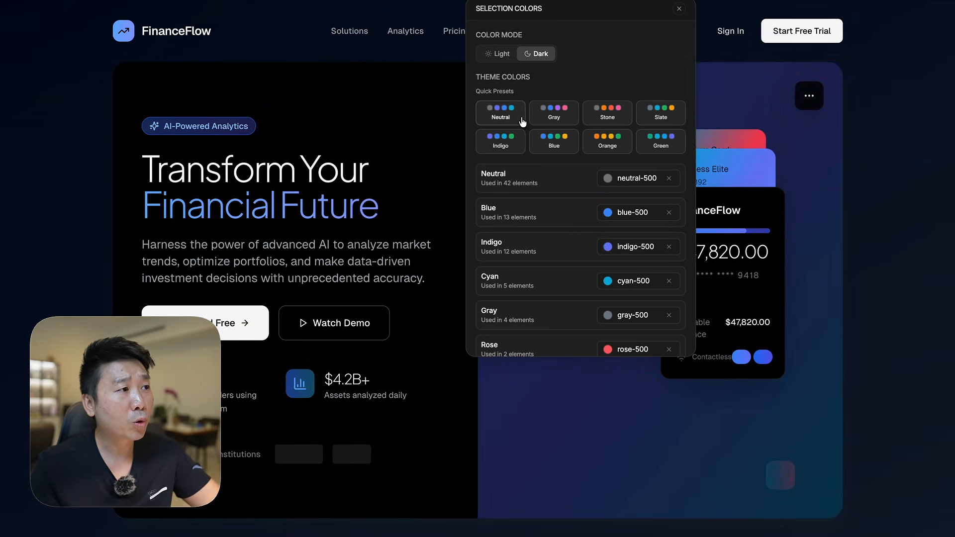
pyautogui.click(661, 116)
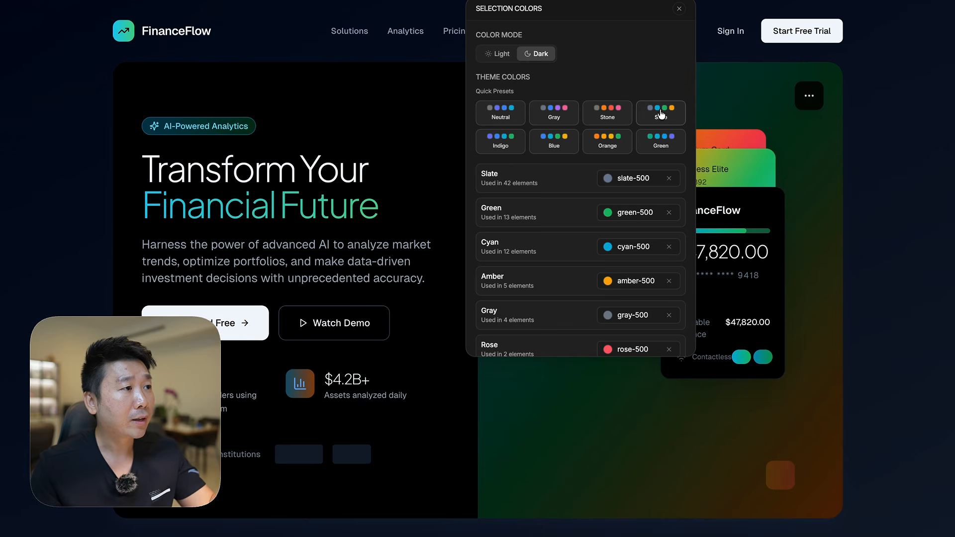
# Step: Try the Green, Orange, Blue and Indigo theme color presets, and reapply the Slate preset
pyautogui.click(674, 147)
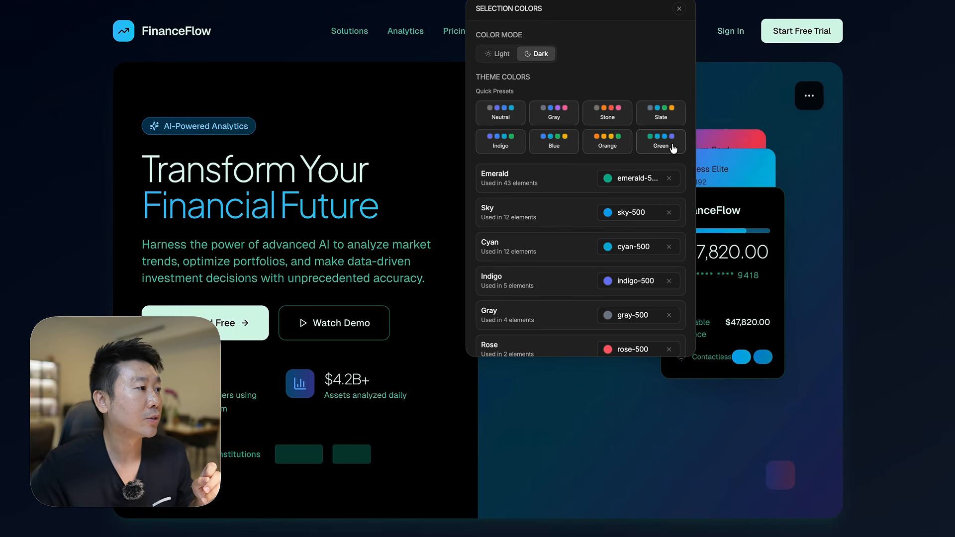
pyautogui.click(610, 147)
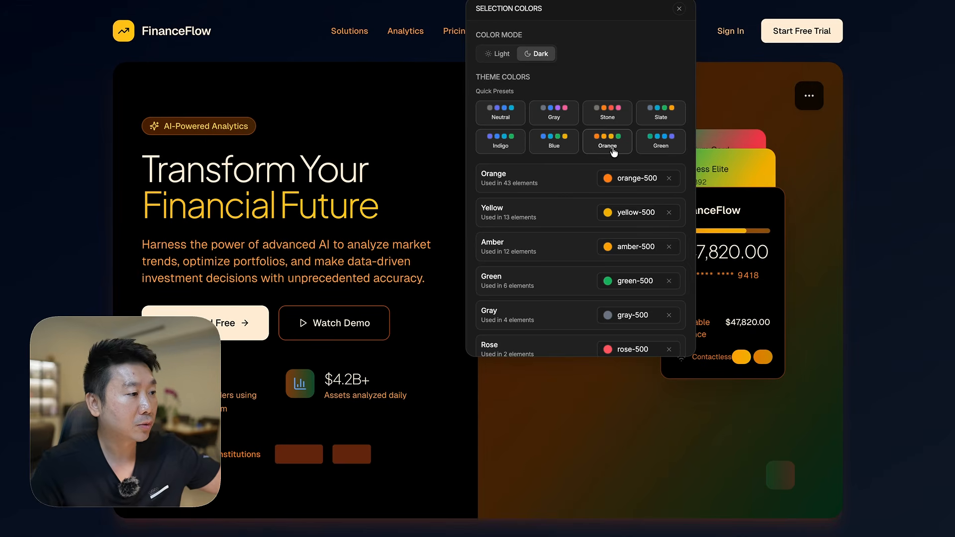
pyautogui.click(561, 147)
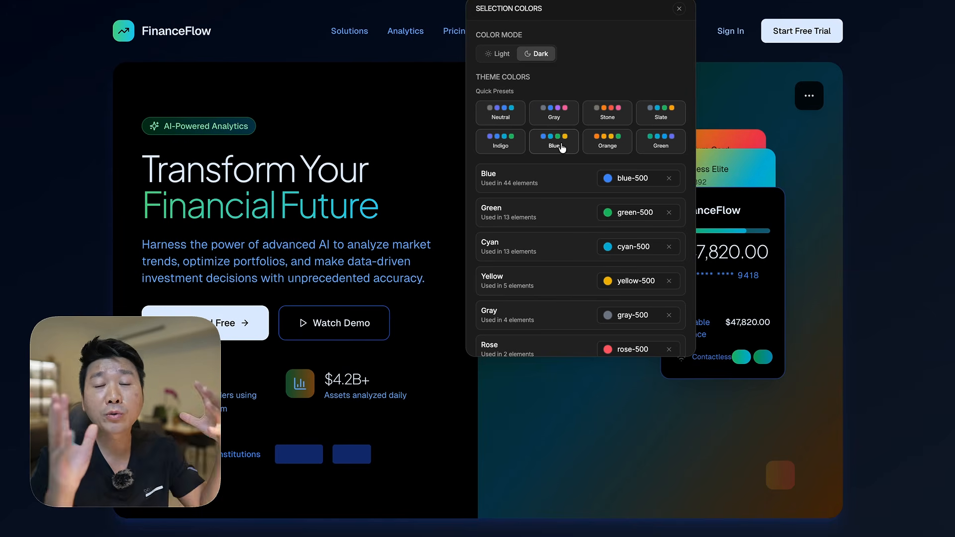
pyautogui.click(516, 146)
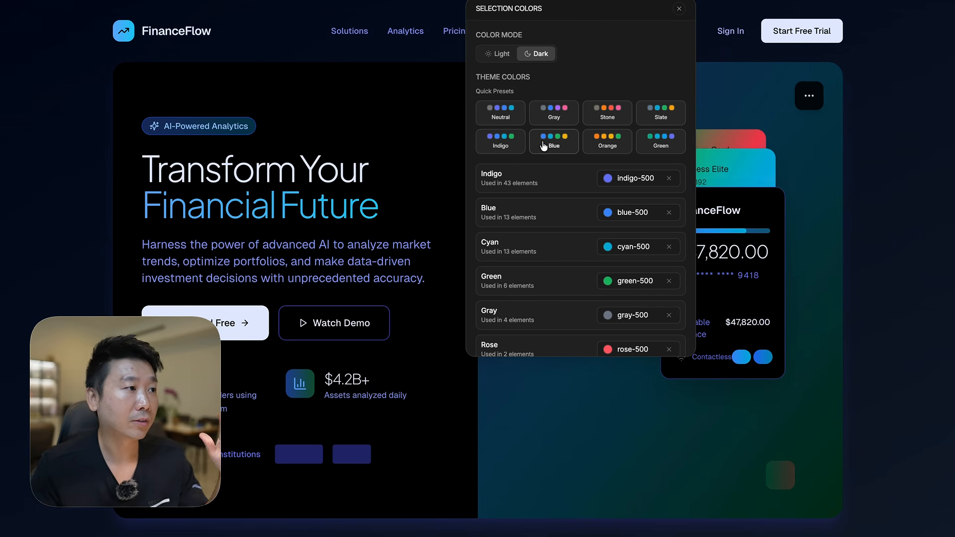
pyautogui.click(660, 117)
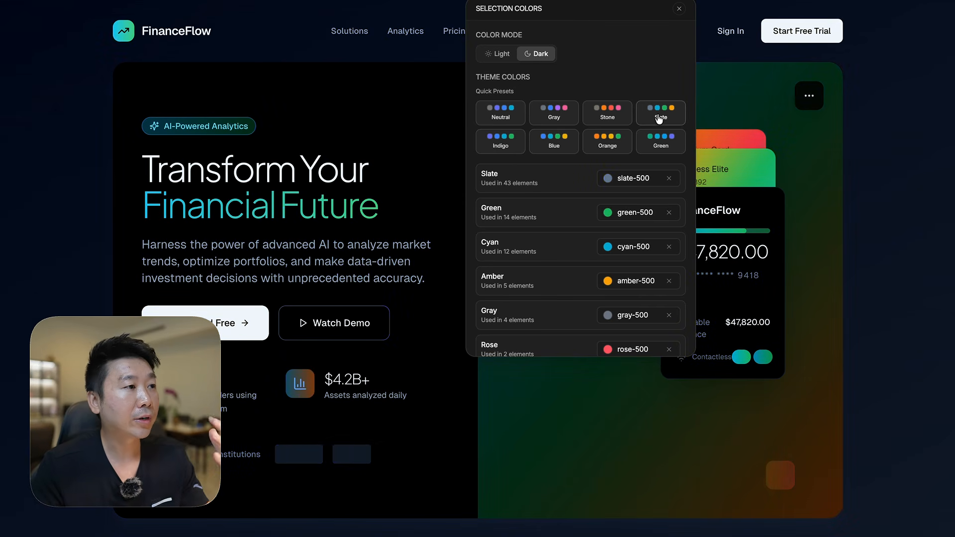
# Step: Try the Stone and Neutral theme color presets, look over the theme color list, and apply the Gray preset
pyautogui.click(615, 118)
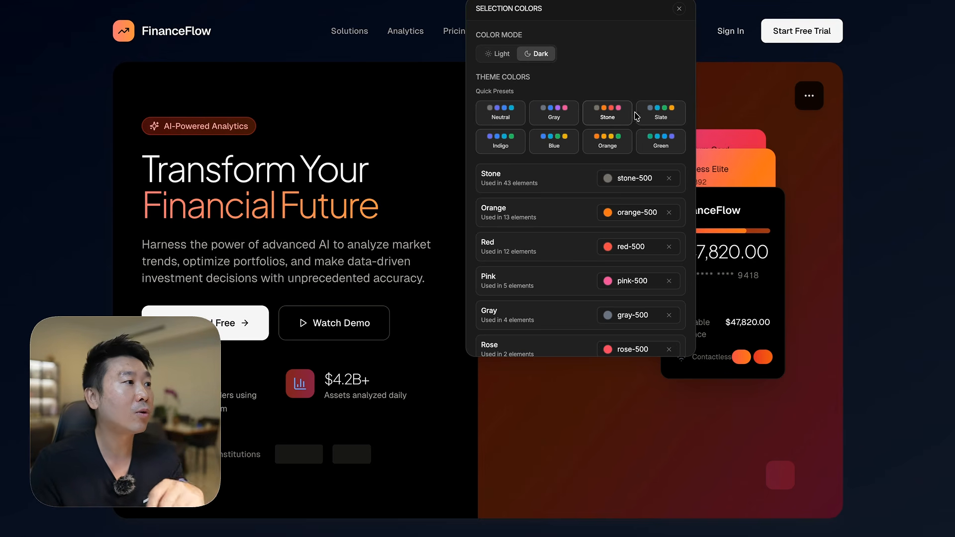
pyautogui.scroll(-1, 552, 150)
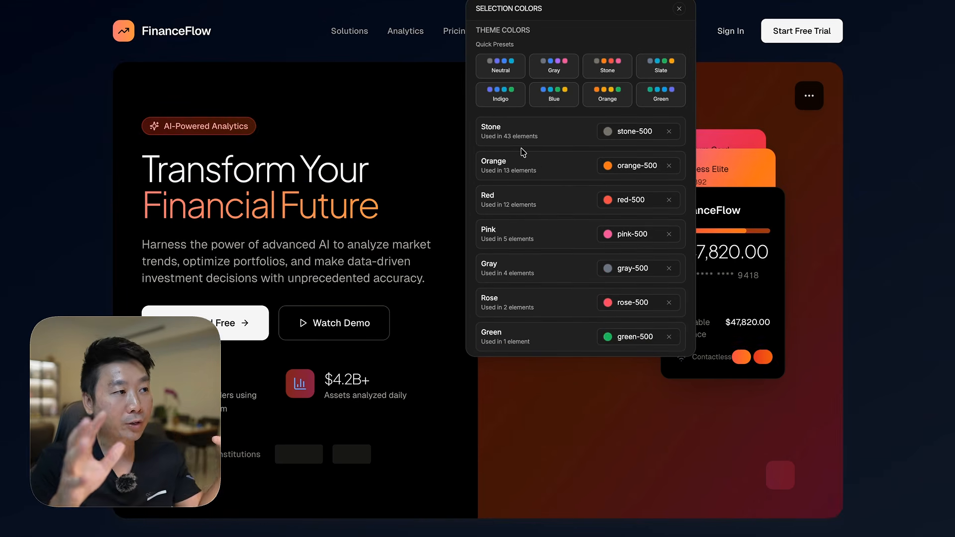
pyautogui.scroll(1, 546, 141)
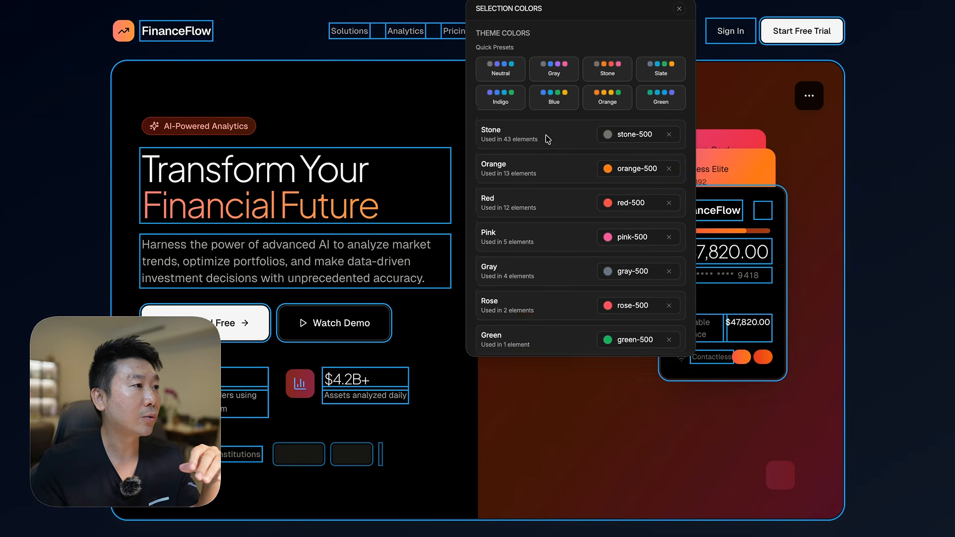
pyautogui.click(515, 125)
pyautogui.click(536, 122)
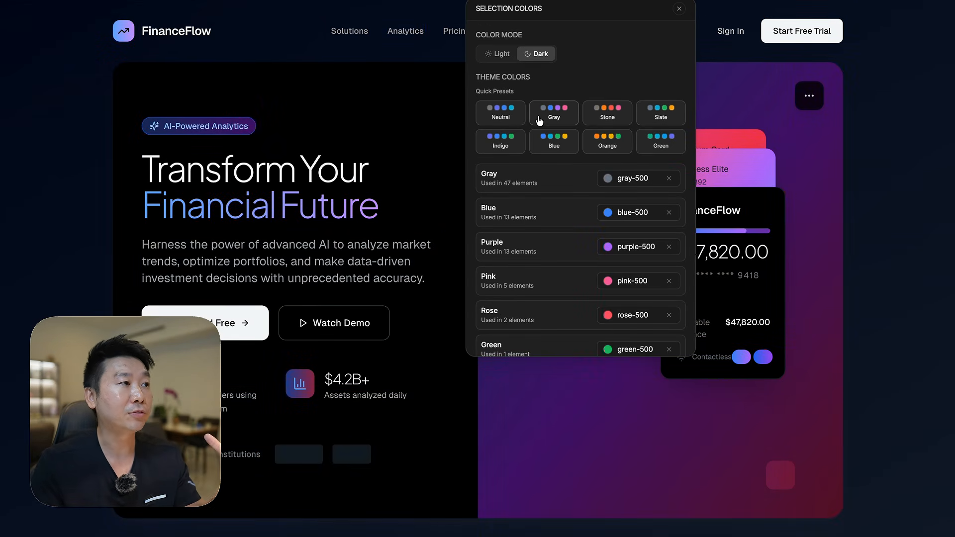
# Step: Apply the Stone theme preset and try slate-500 and orange-500 in place of its stone theme color
pyautogui.click(590, 118)
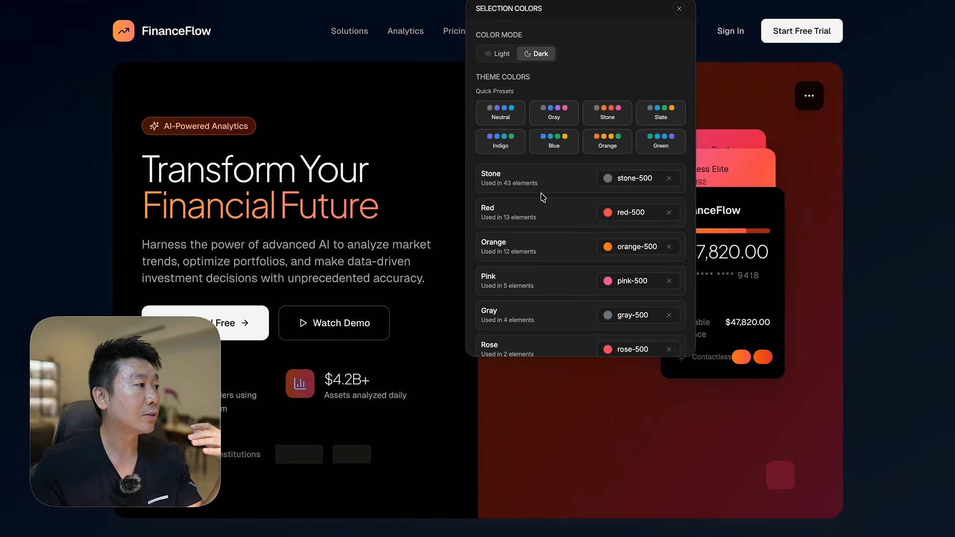
pyautogui.click(635, 178)
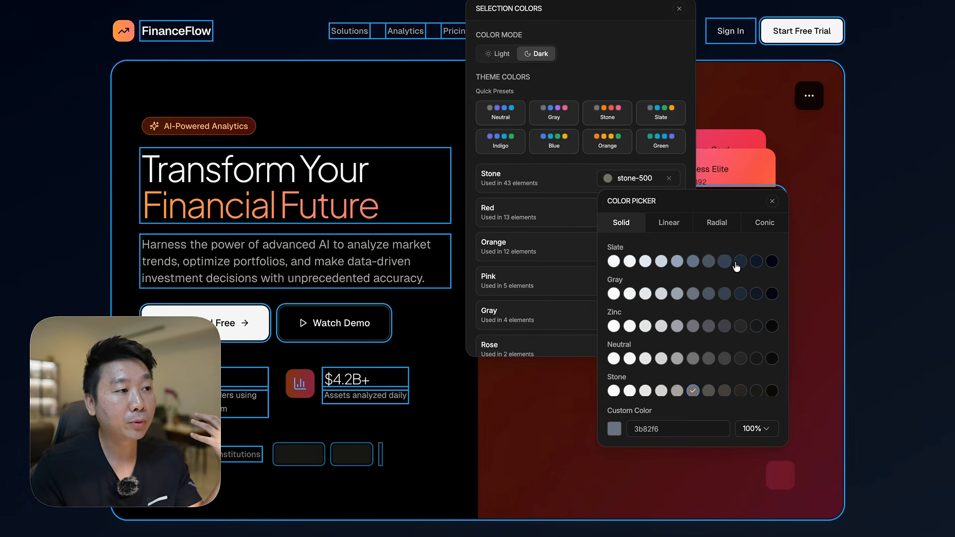
pyautogui.click(693, 262)
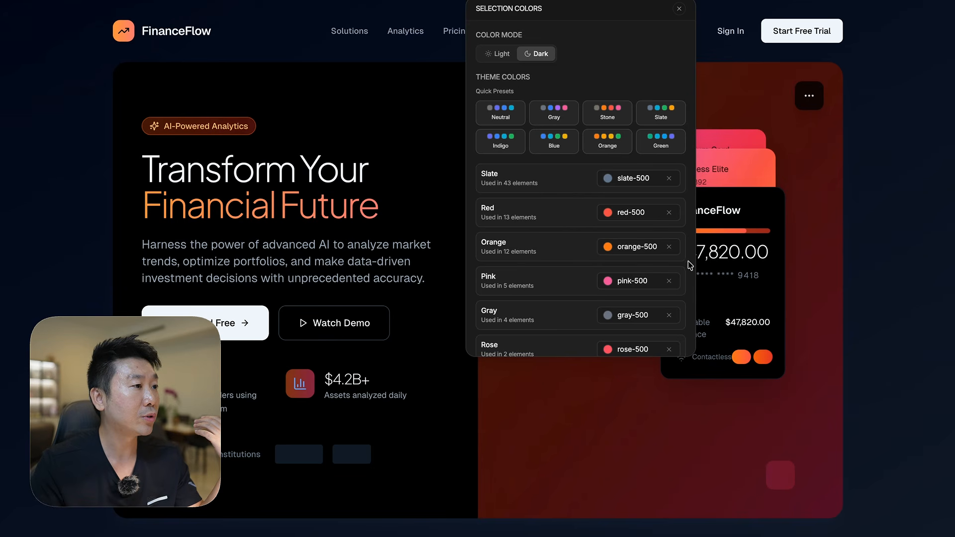
pyautogui.click(615, 179)
pyautogui.scroll(-5, 727, 330)
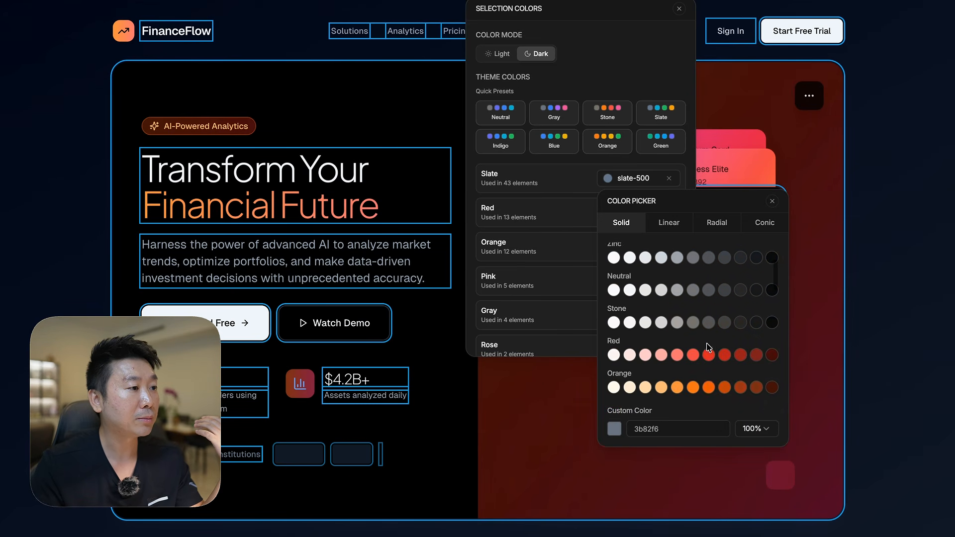
pyautogui.click(694, 357)
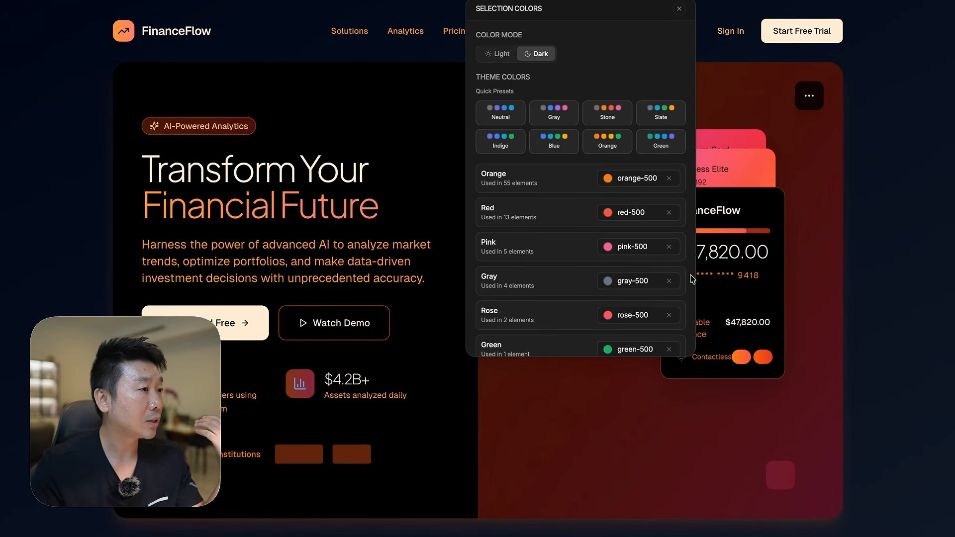
# Step: Replace the orange theme color with a mid-tone Stone shade
pyautogui.click(643, 182)
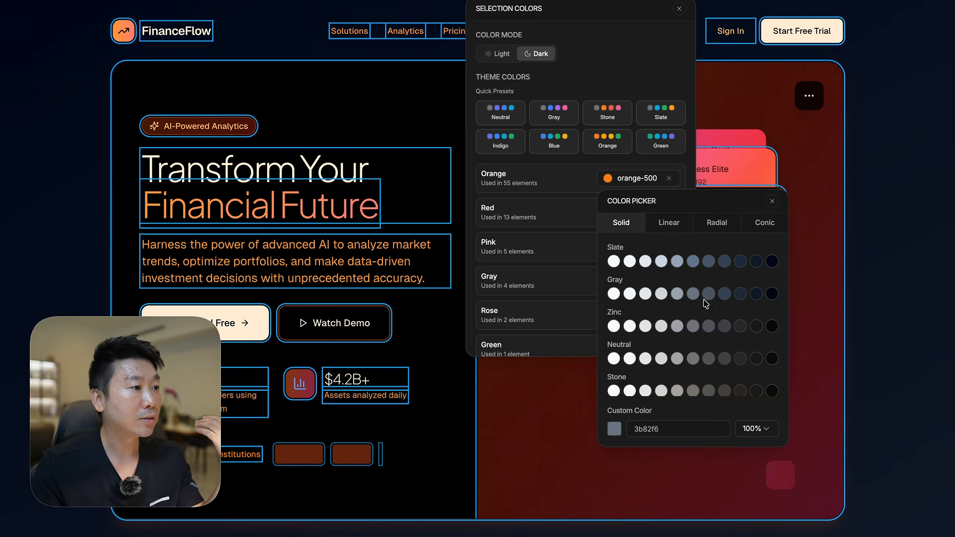
pyautogui.scroll(-1, 709, 298)
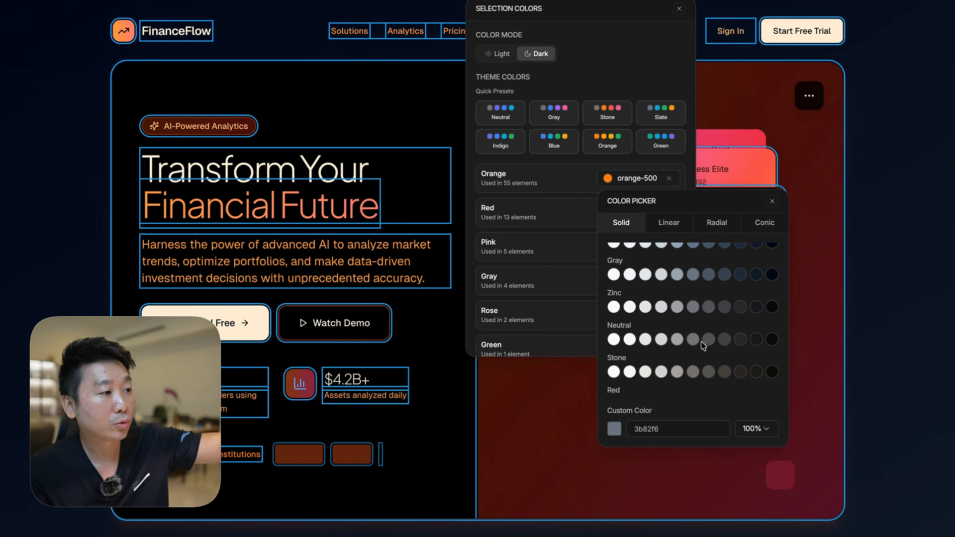
pyautogui.click(694, 373)
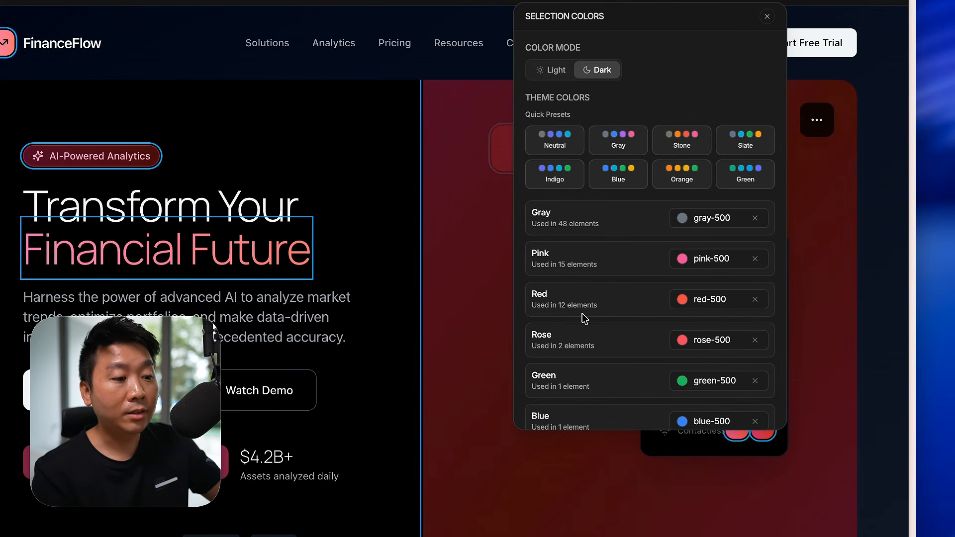
# Step: Filter the page colors to gradients and apply the rose-fuchsia-indigo linear preset to the gradient shared by the logo and "Financial Future"
pyautogui.scroll(-1, 619, 271)
pyautogui.scroll(-8, 620, 272)
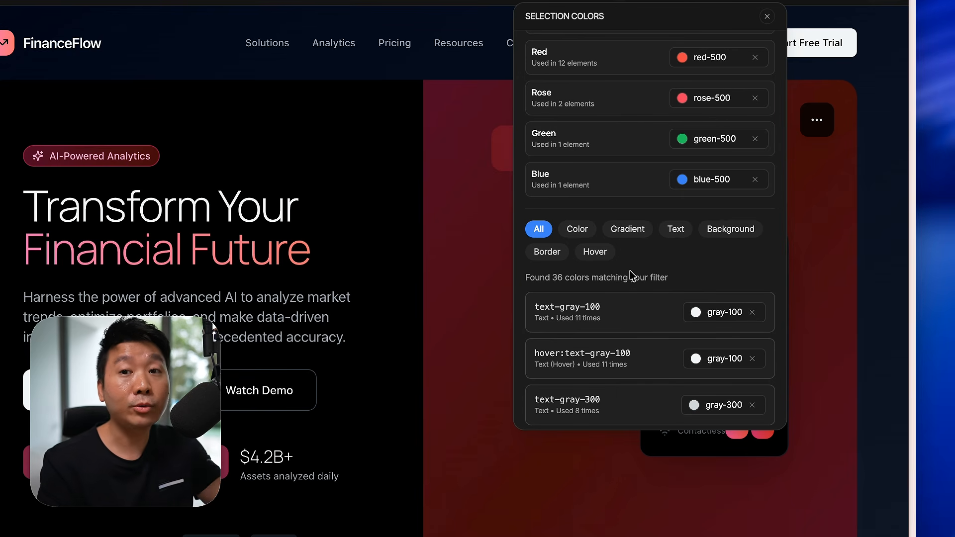
pyautogui.click(628, 229)
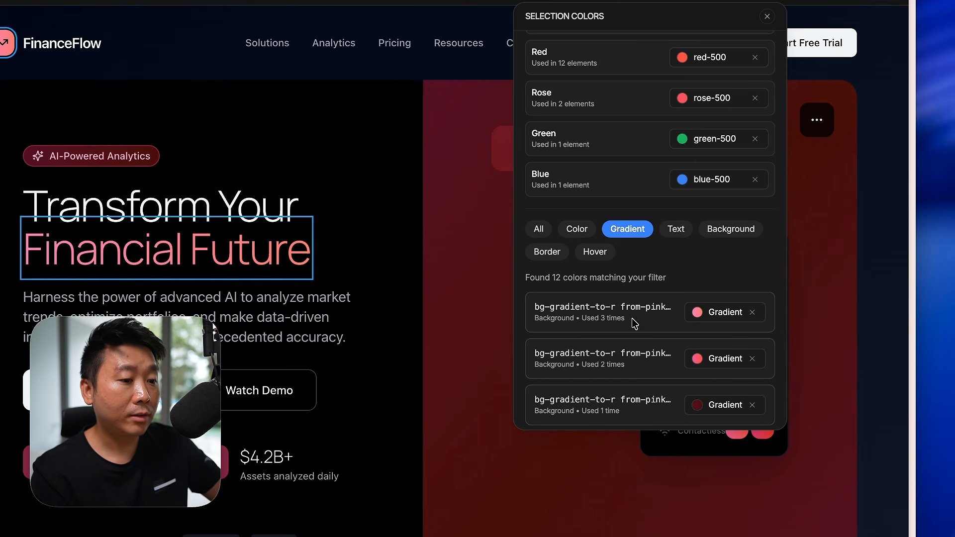
pyautogui.scroll(-10, 634, 328)
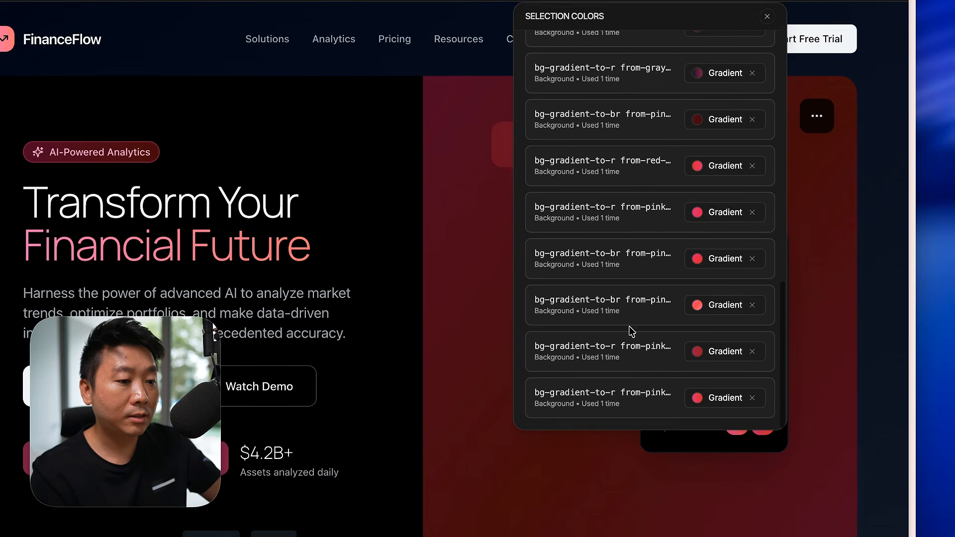
pyautogui.scroll(10, 632, 331)
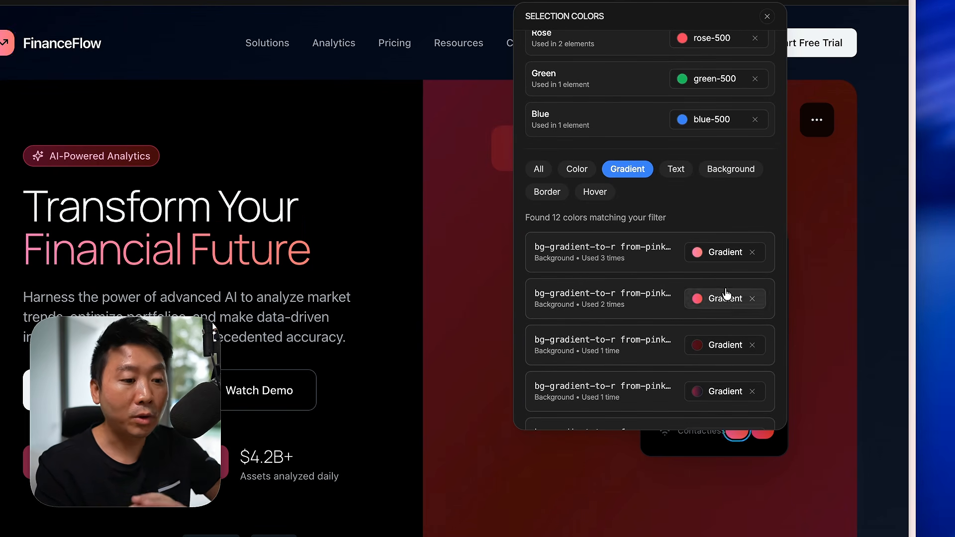
pyautogui.click(720, 255)
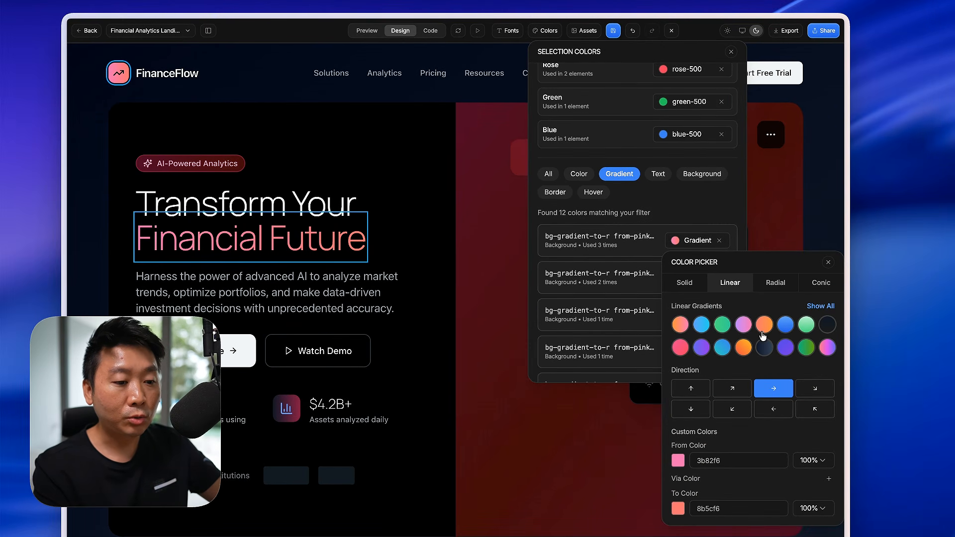
pyautogui.click(827, 351)
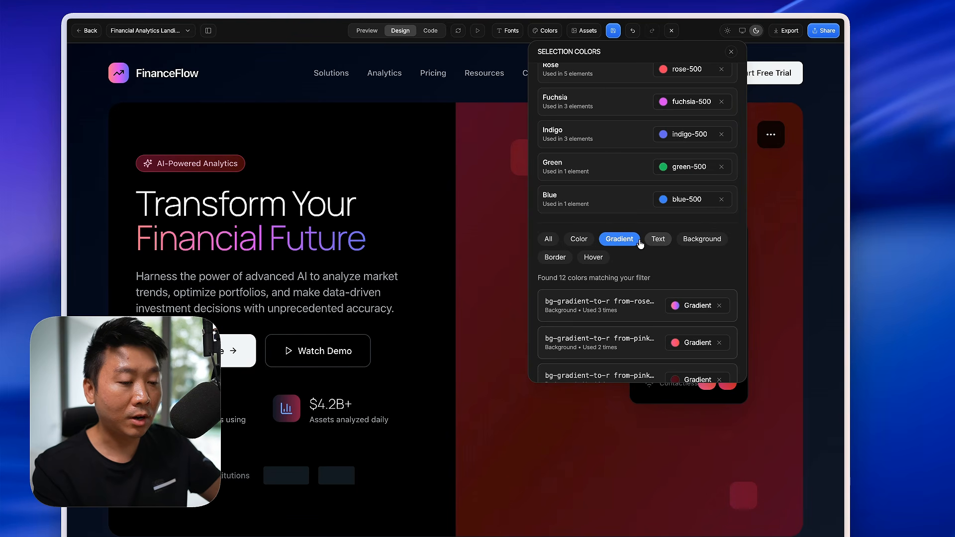
# Step: Try the blue linear gradient preset and the emerald-to-lime preset on the logo and "Financial Future" gradient
pyautogui.click(679, 305)
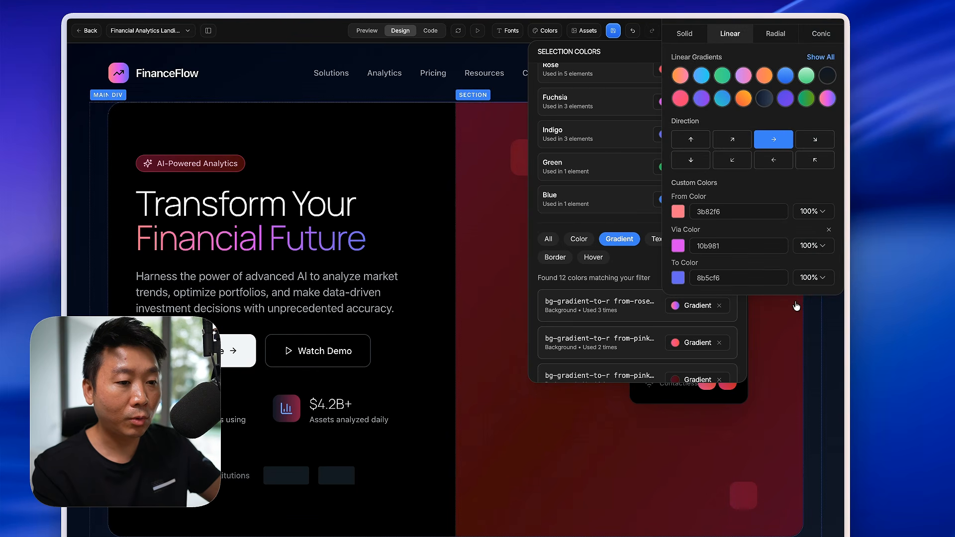
pyautogui.click(786, 75)
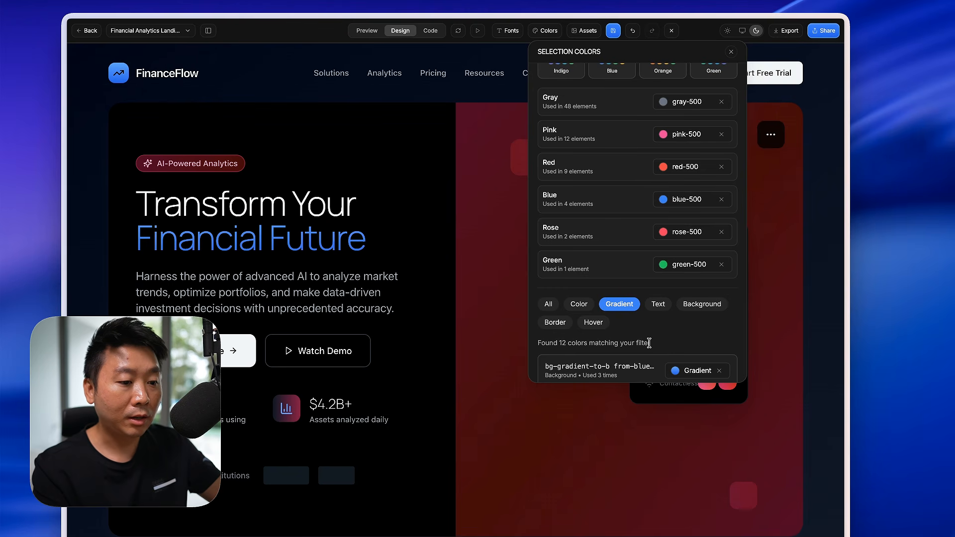
pyautogui.click(695, 371)
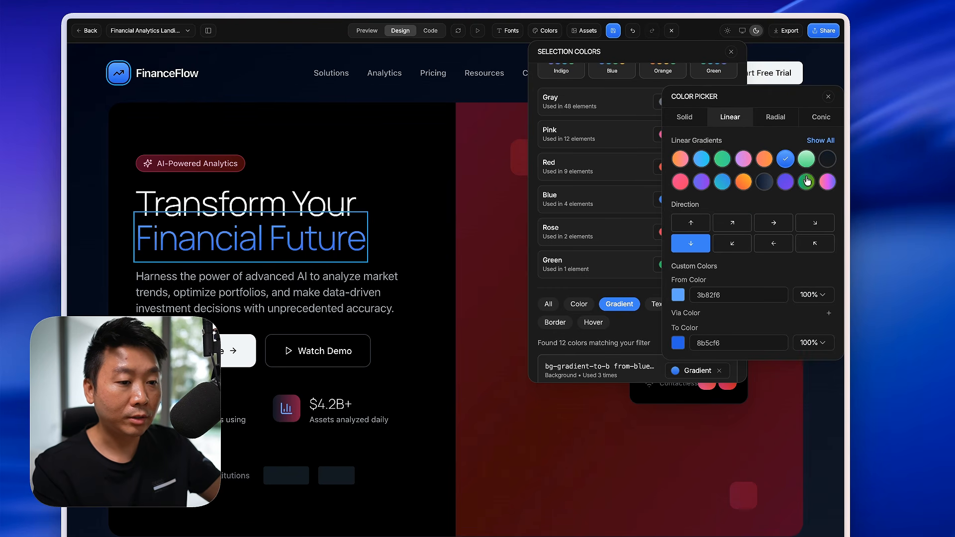
pyautogui.click(807, 181)
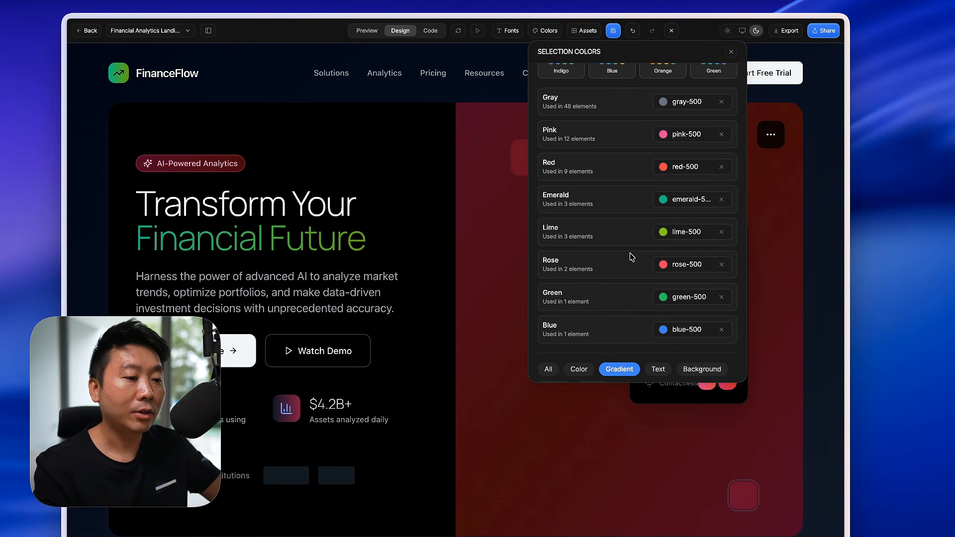
# Step: Look through the gradient entries and compare the page's Text and Background color lists
pyautogui.scroll(-5, 632, 257)
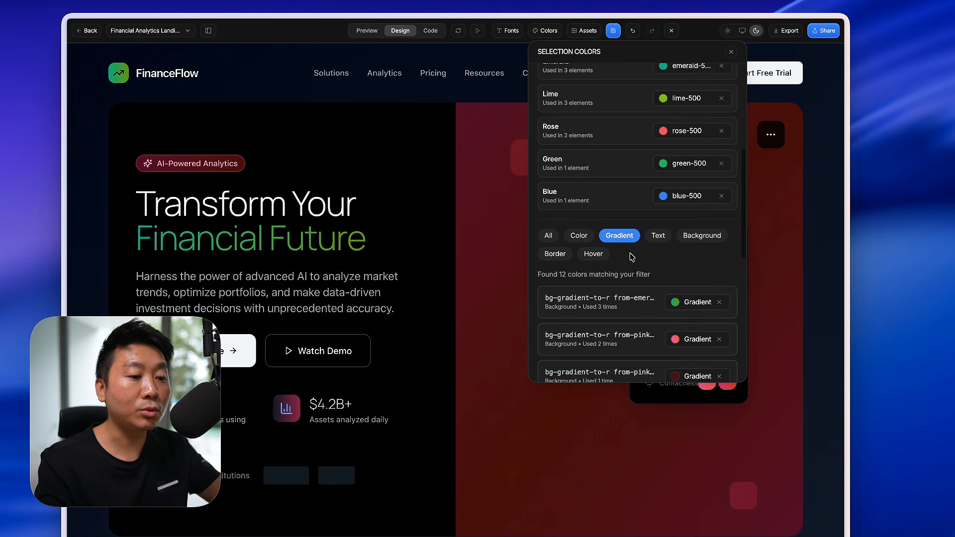
pyautogui.scroll(-7, 631, 256)
pyautogui.scroll(4, 616, 132)
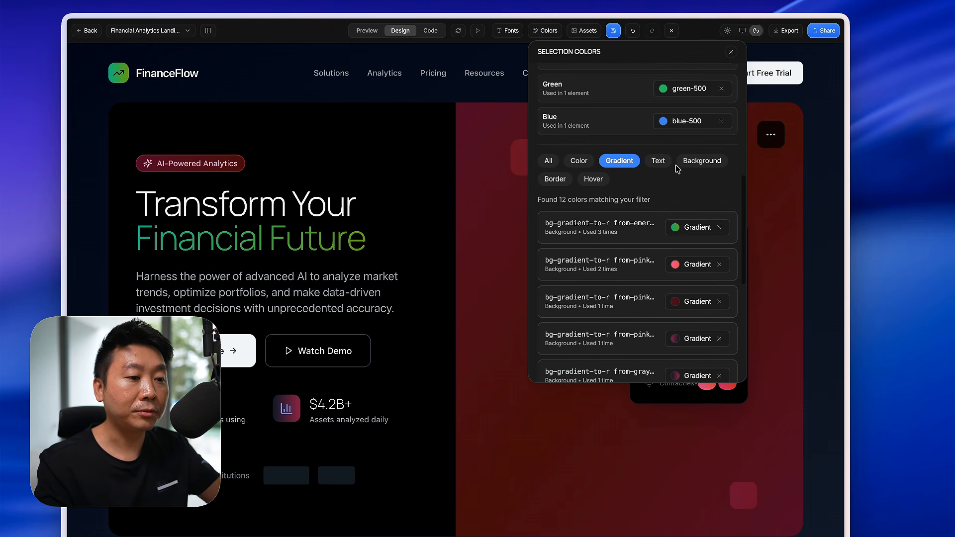
pyautogui.click(663, 168)
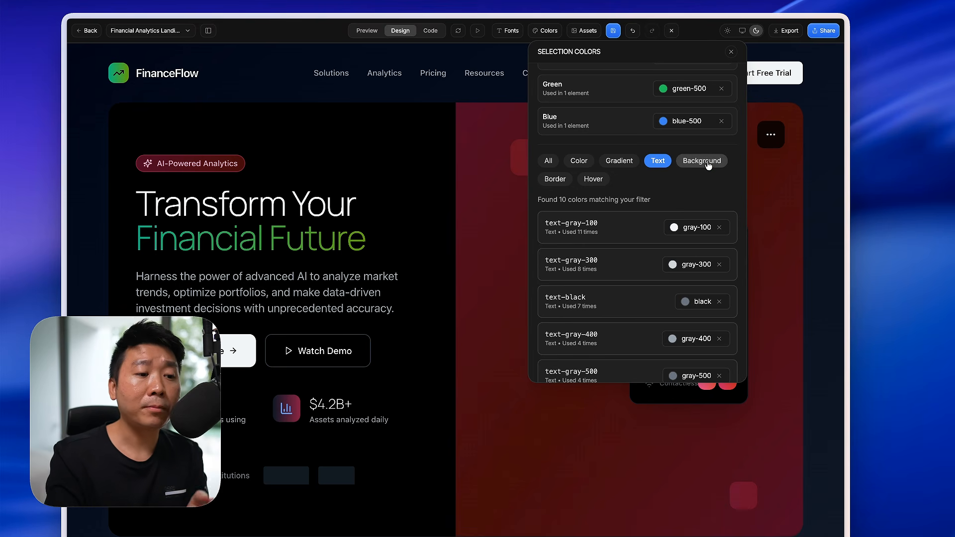
pyautogui.click(700, 162)
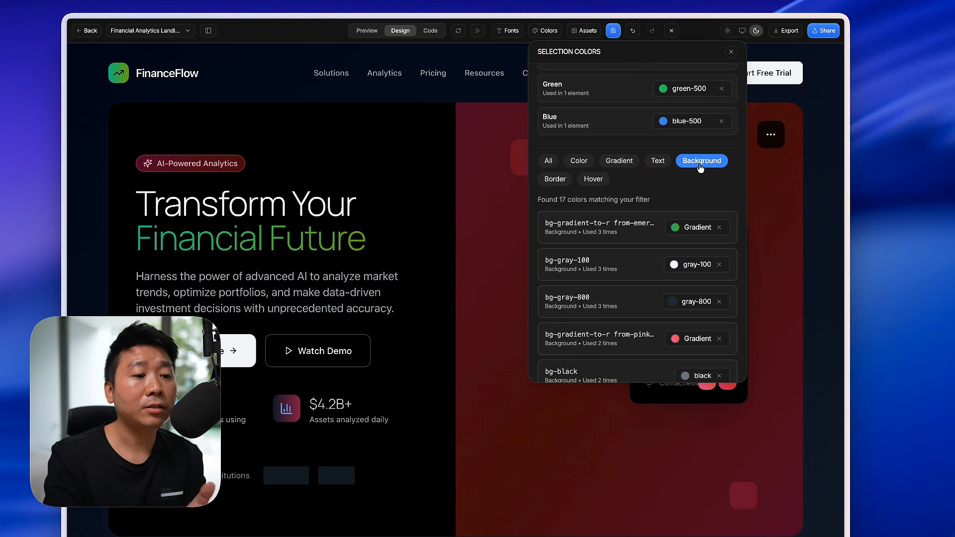
# Step: Filter the colors to borders, set the AI-Powered Analytics badge's pink-800 border to orange-600, and close the color settings
pyautogui.click(556, 180)
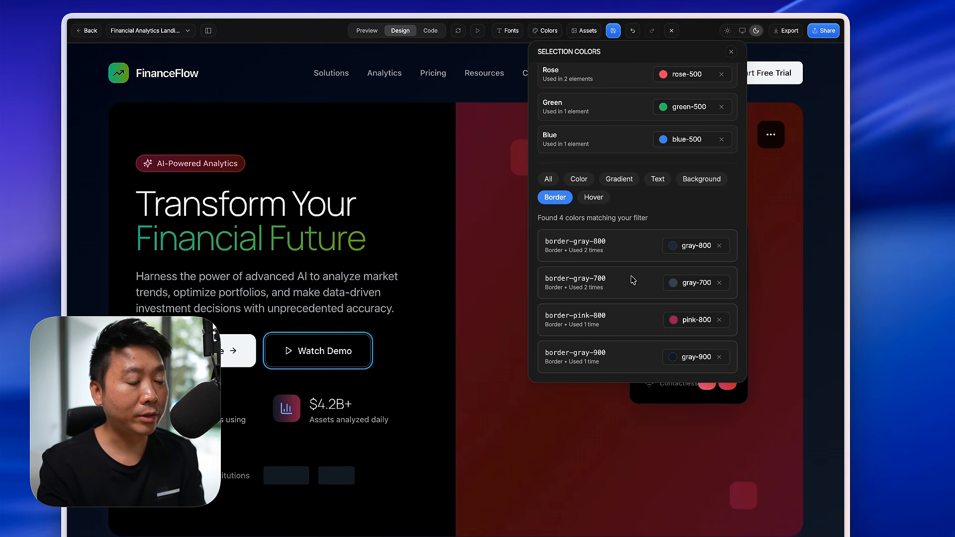
pyautogui.click(690, 319)
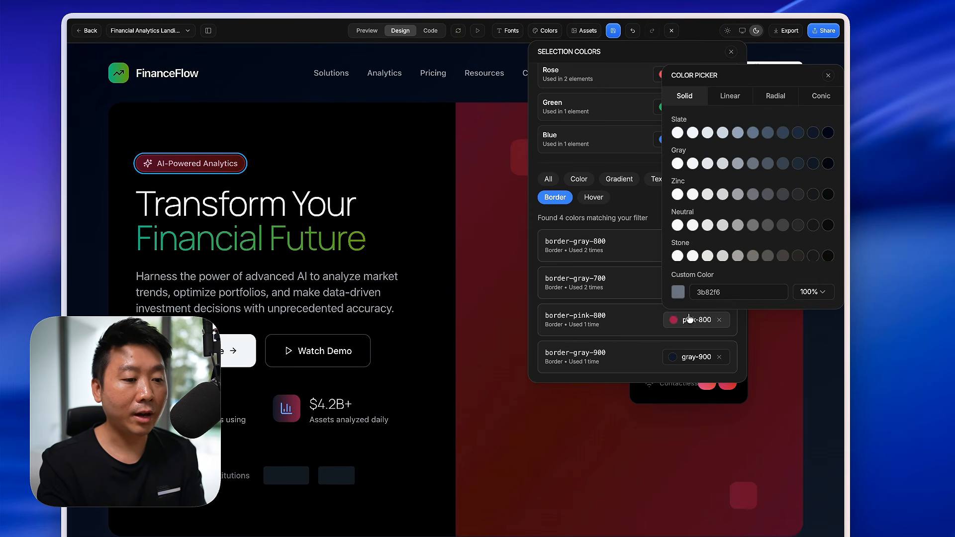
pyautogui.scroll(-5, 726, 136)
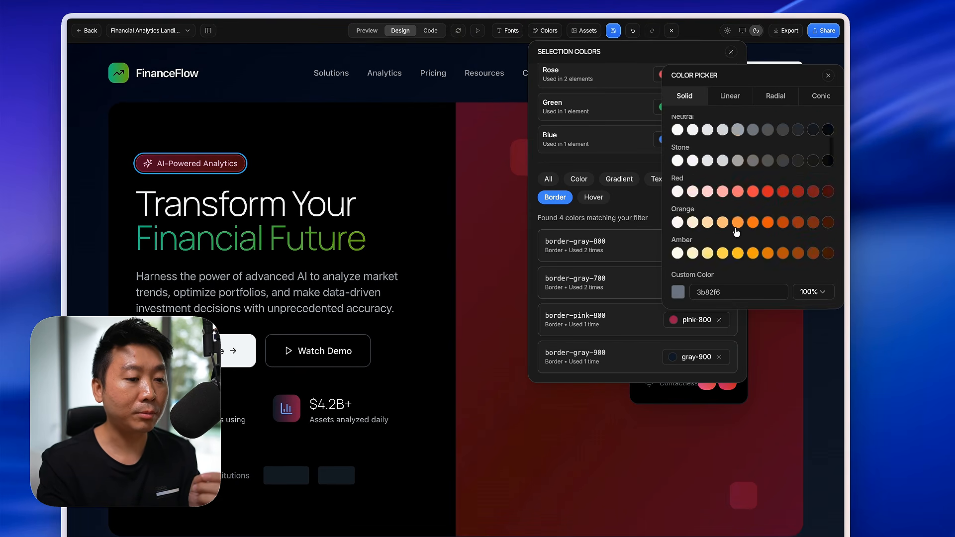
pyautogui.click(768, 127)
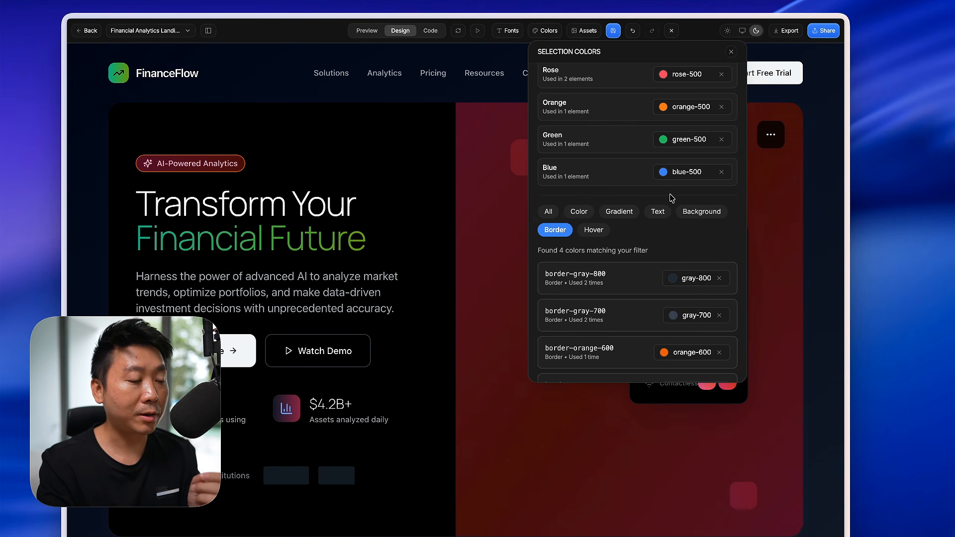
pyautogui.click(731, 52)
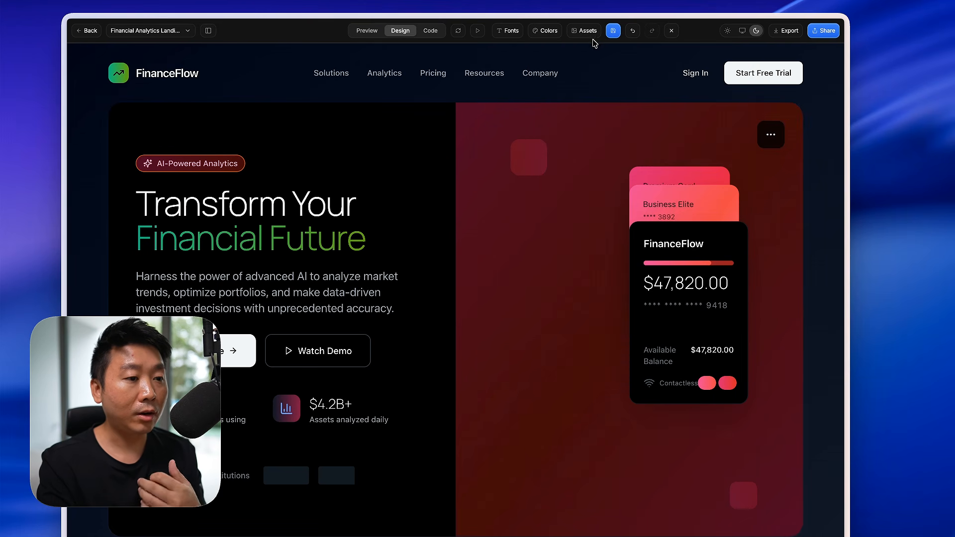
# Step: Undo the badge border change and the last two gradient changes, back to the rose-fuchsia-indigo gradient
pyautogui.click(633, 31)
pyautogui.click(633, 32)
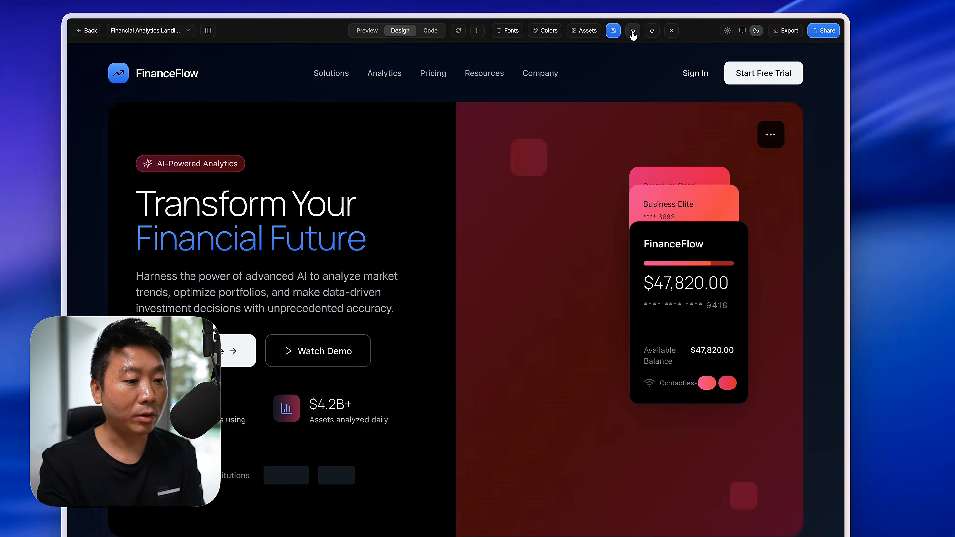
pyautogui.click(633, 31)
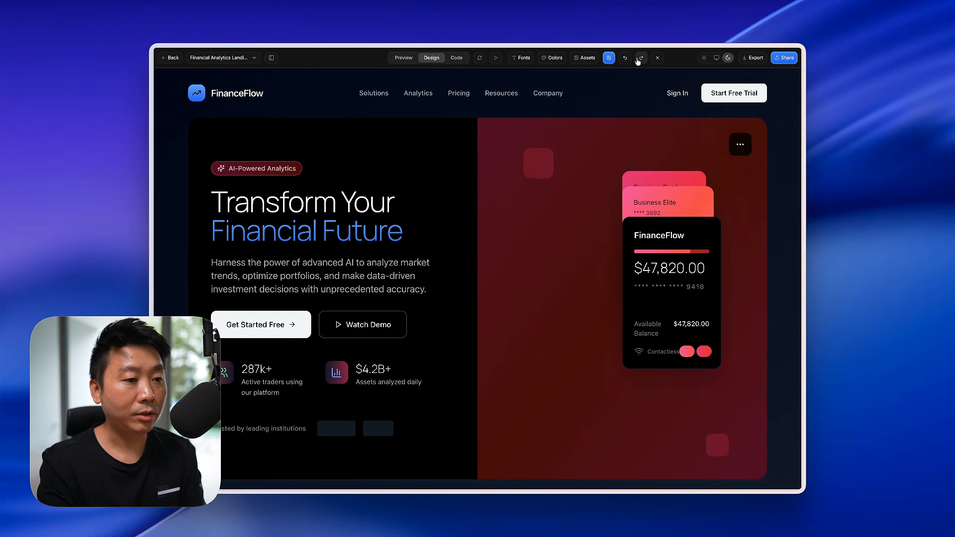
pyautogui.click(635, 34)
# Step: Inspect the element properties of the red hero section beside the headline, and close them
pyautogui.click(610, 153)
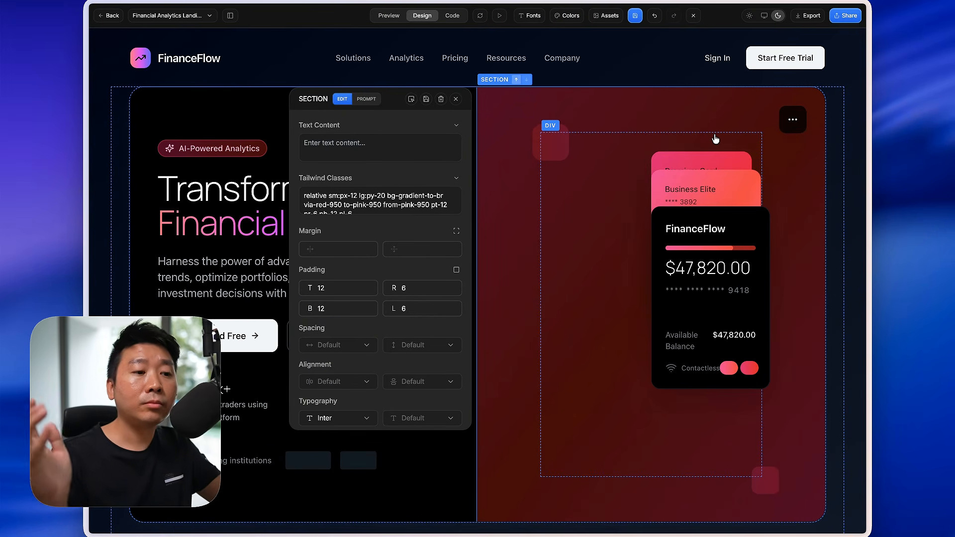
pyautogui.click(457, 99)
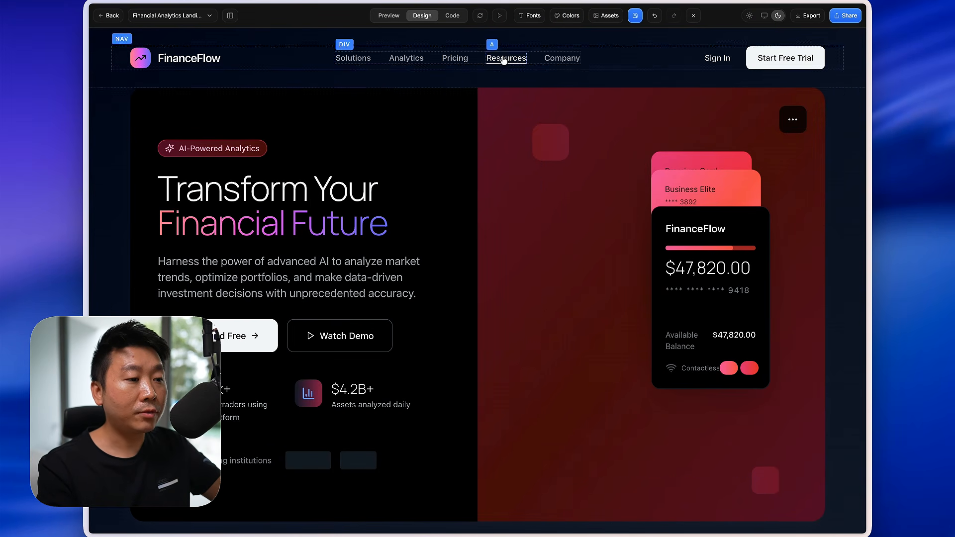
pyautogui.click(496, 215)
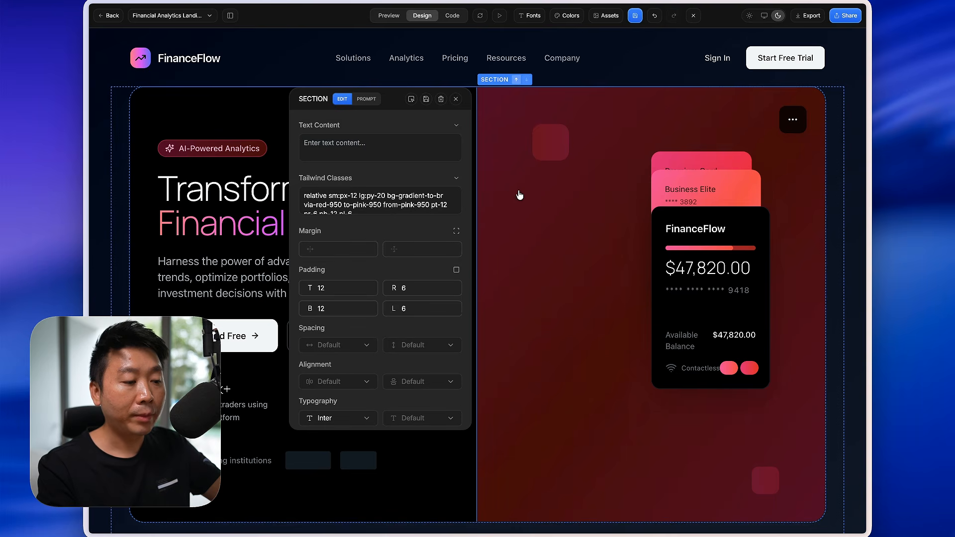
pyautogui.click(455, 99)
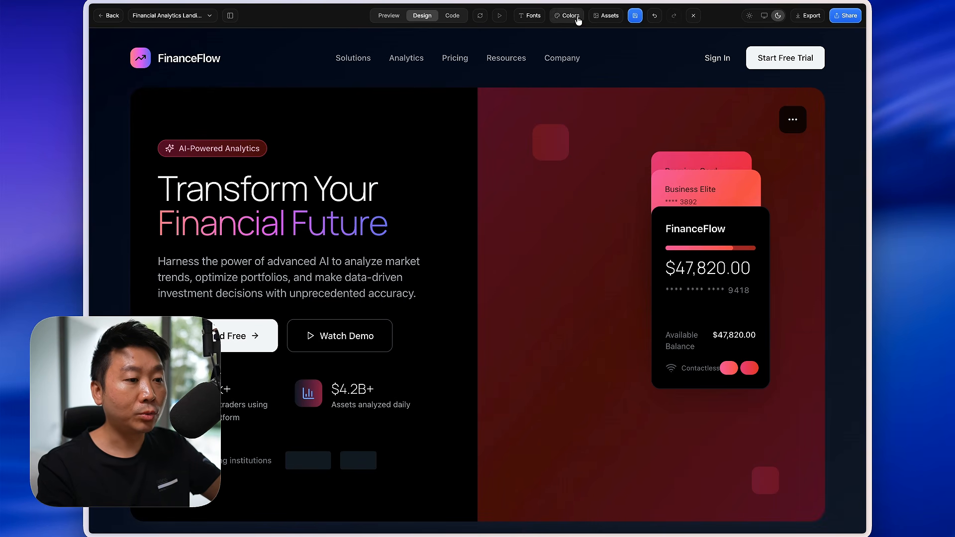
# Step: Add the Spline background preset showing the rounded, glass-like 3D shape to the page
pyautogui.click(606, 20)
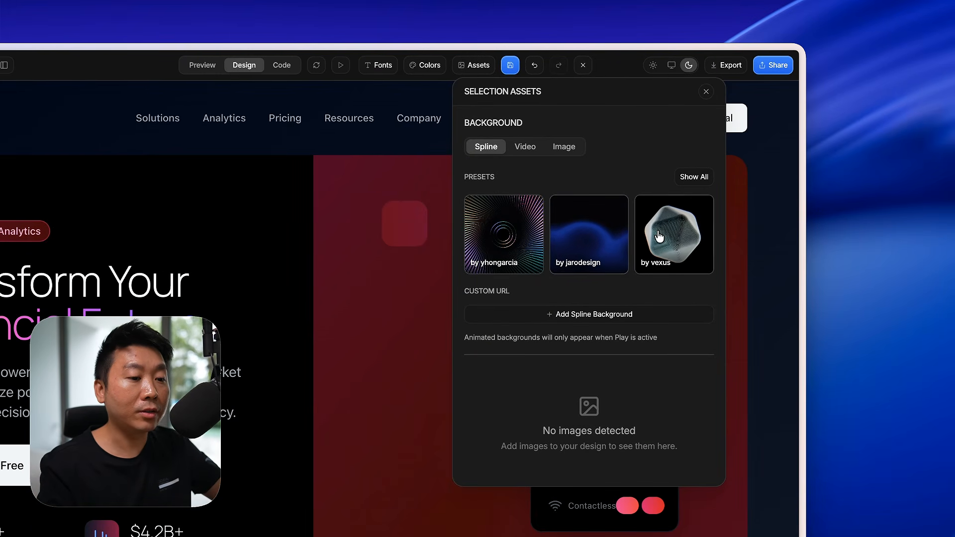
pyautogui.click(694, 229)
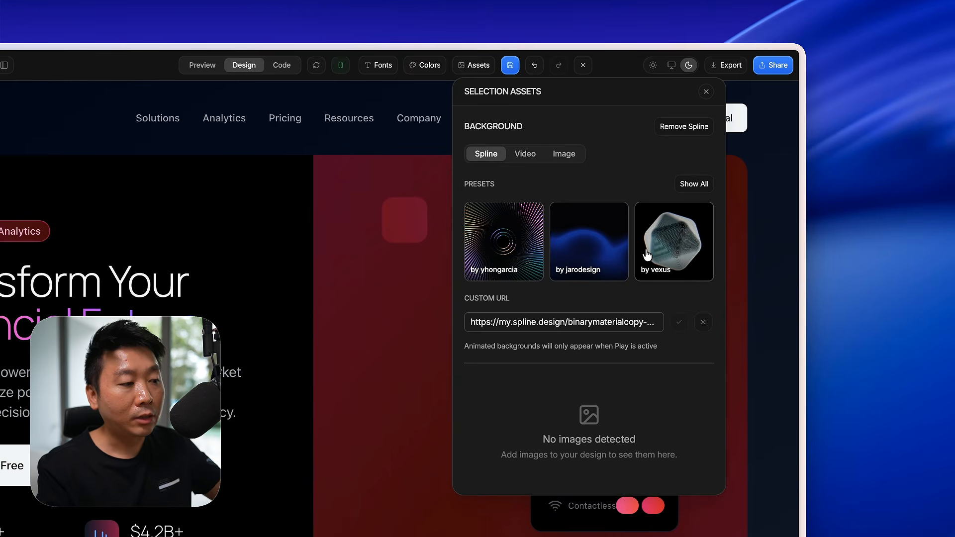
# Step: Switch the page's Spline background to the blue wave preset and back to the glass-like 3D shape preset
pyautogui.click(569, 248)
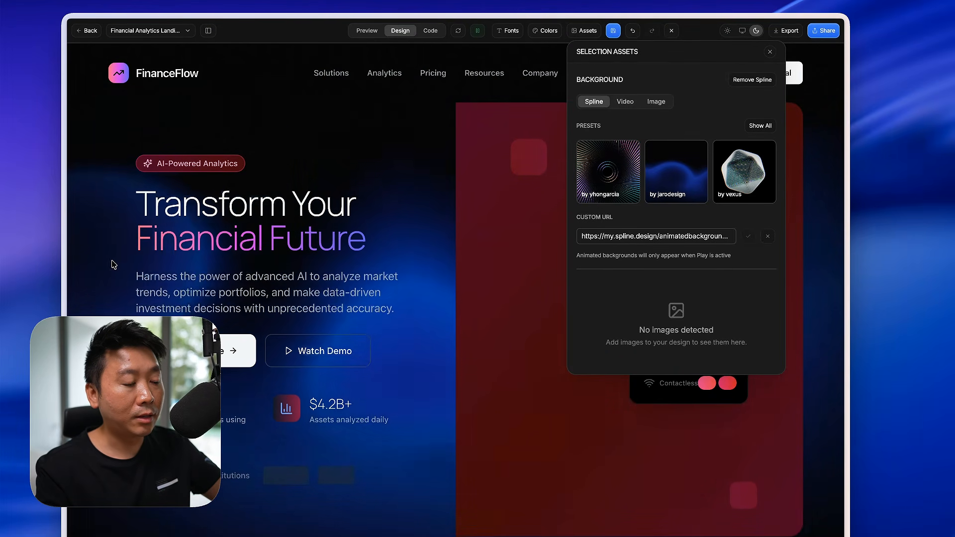
pyautogui.click(734, 162)
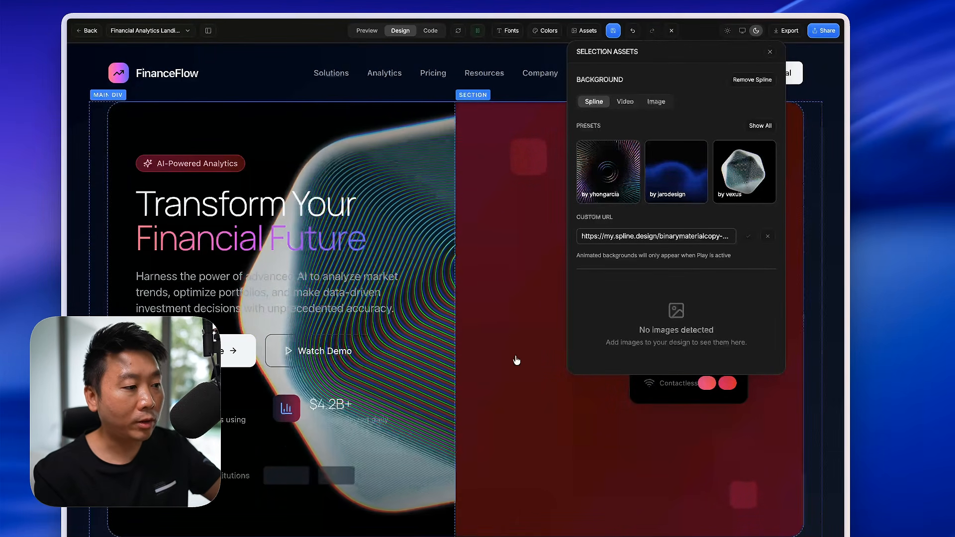
# Step: Show all Spline presets and try the black robot preset and the purple-blue gradient wave preset as the page background
pyautogui.click(756, 125)
pyautogui.scroll(-3, 668, 249)
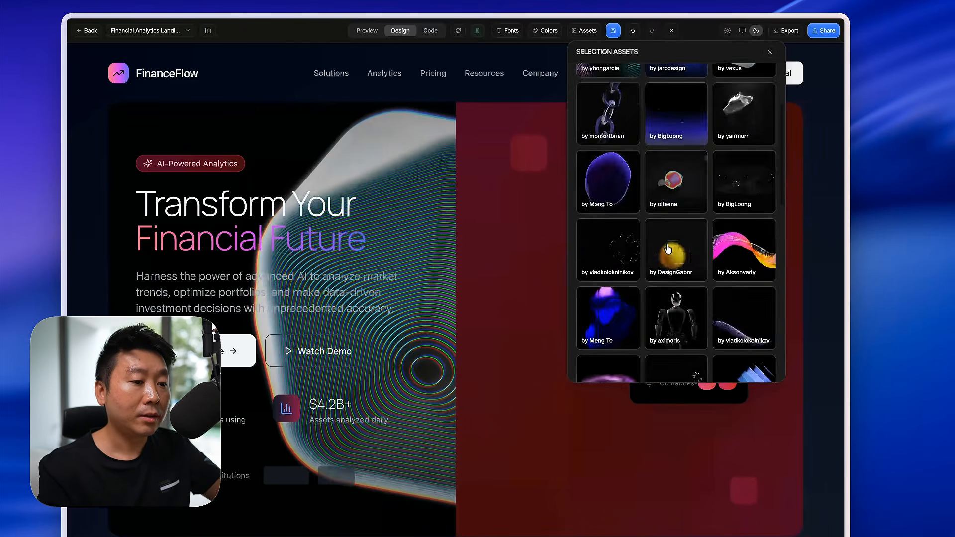
pyautogui.scroll(-3, 668, 249)
pyautogui.click(682, 160)
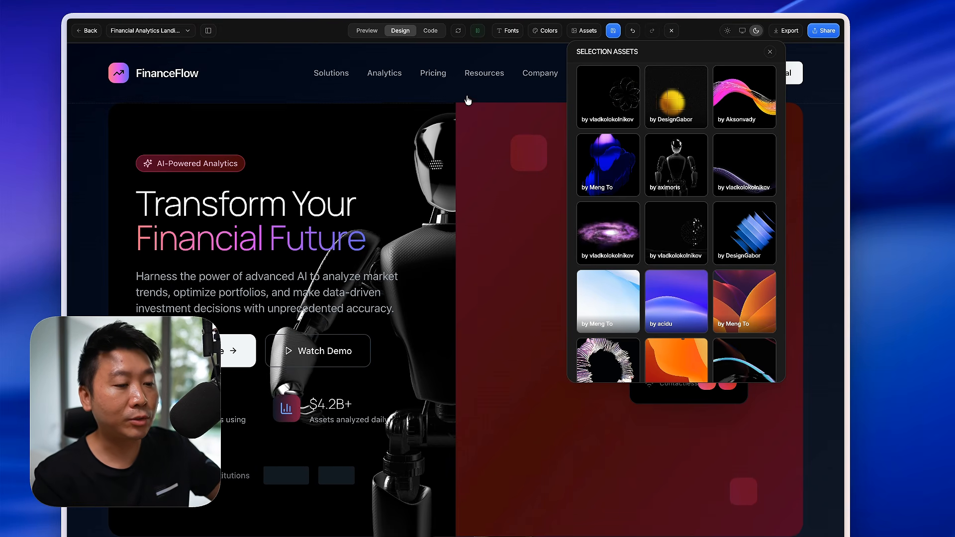
pyautogui.scroll(-2, 679, 244)
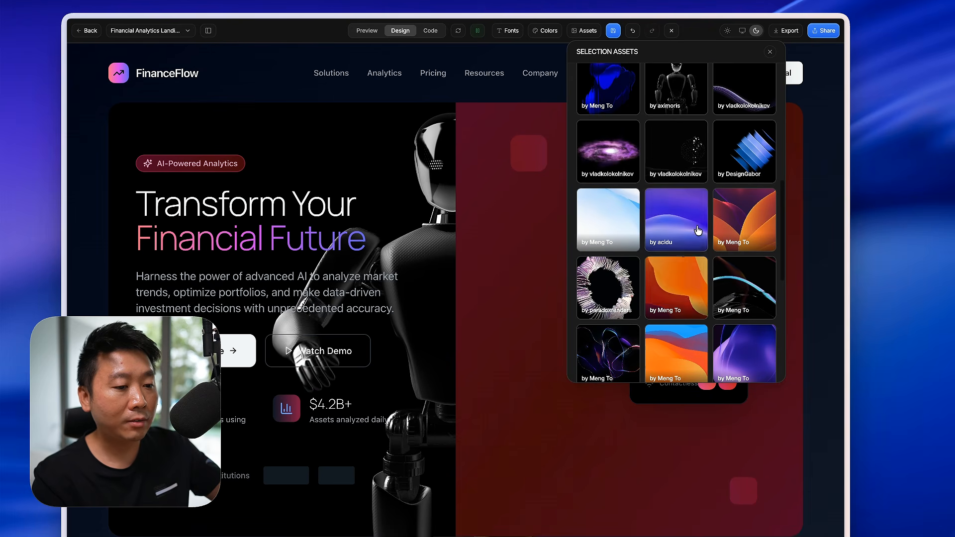
pyautogui.click(693, 222)
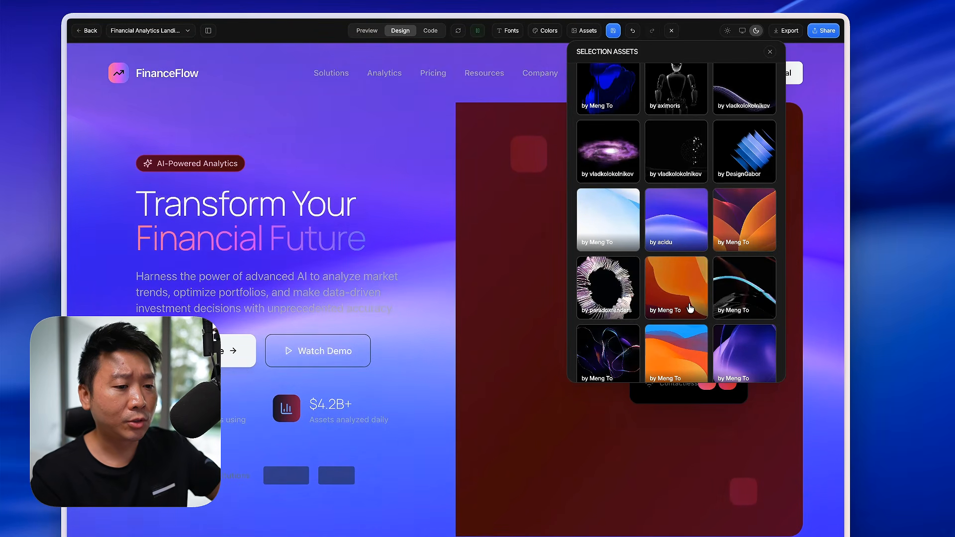
# Step: Remove the Spline background from the page and switch the background type to Image
pyautogui.scroll(10, 682, 270)
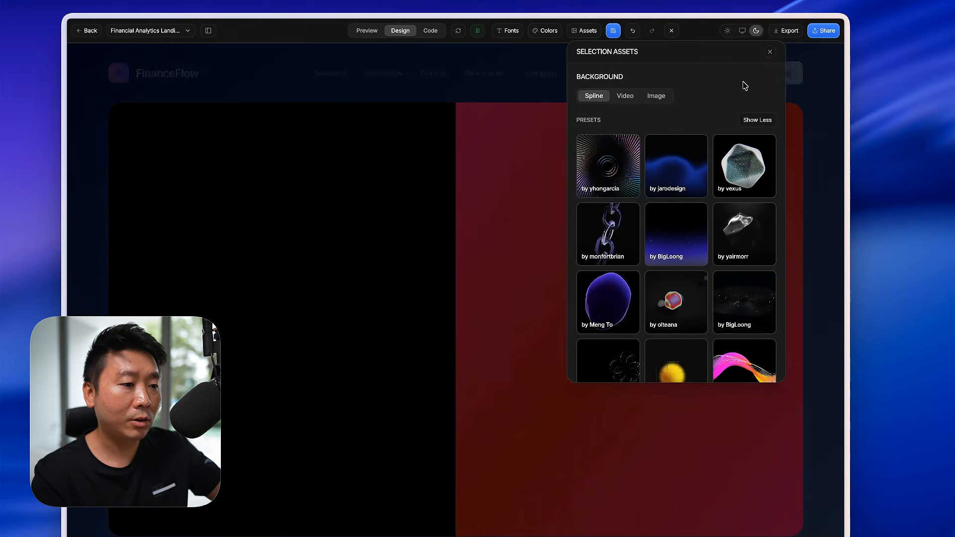
pyautogui.click(753, 83)
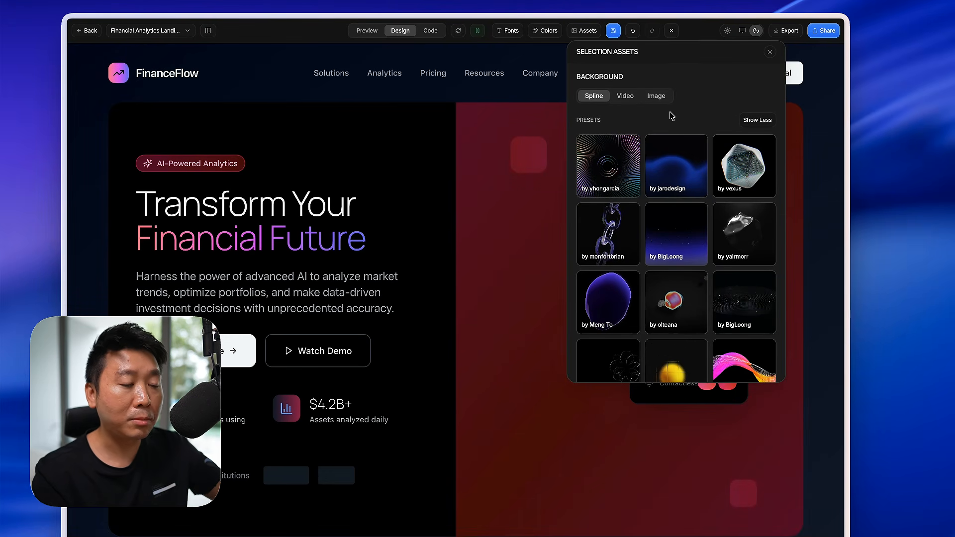
pyautogui.click(627, 100)
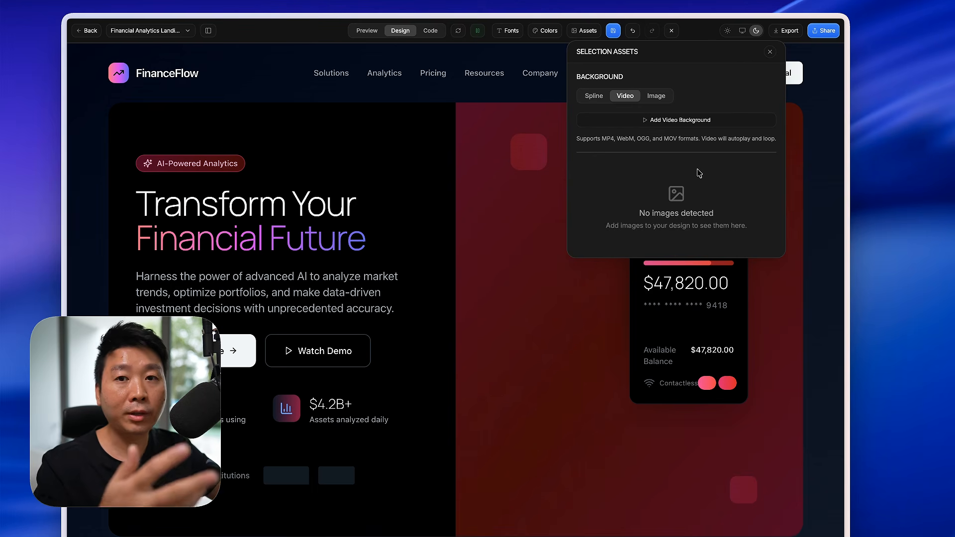
pyautogui.click(660, 99)
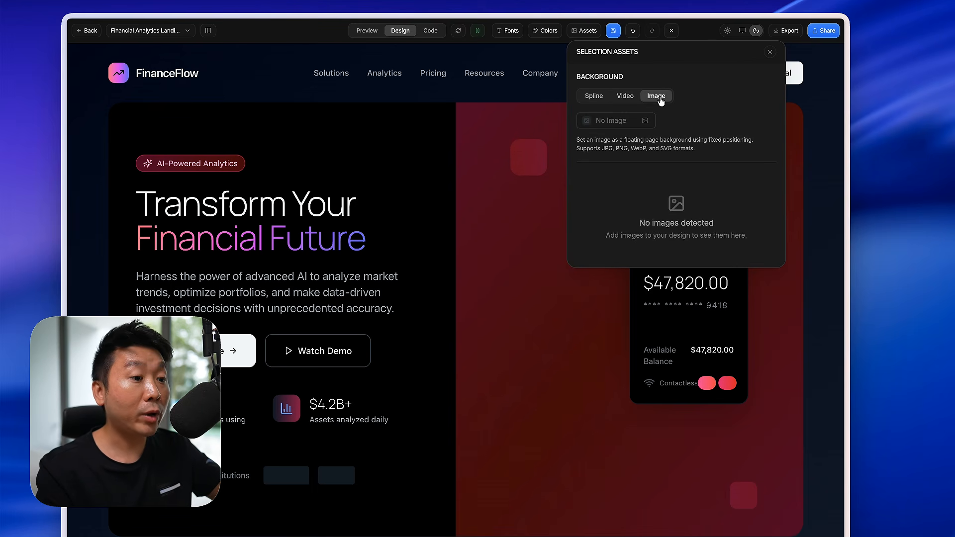
# Step: Search Unsplash for mesh gradient images and set the dark purple one as the page background
pyautogui.click(625, 123)
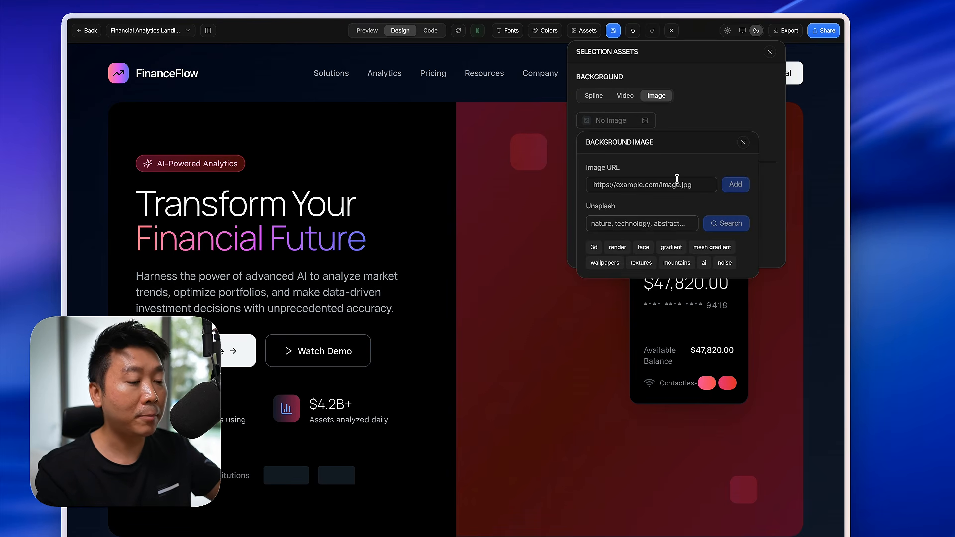
pyautogui.click(713, 247)
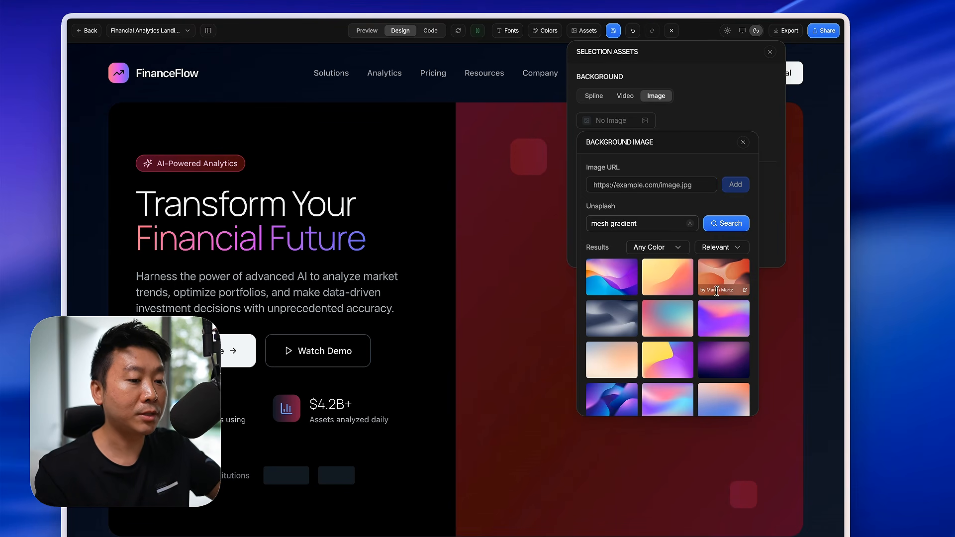
pyautogui.click(737, 350)
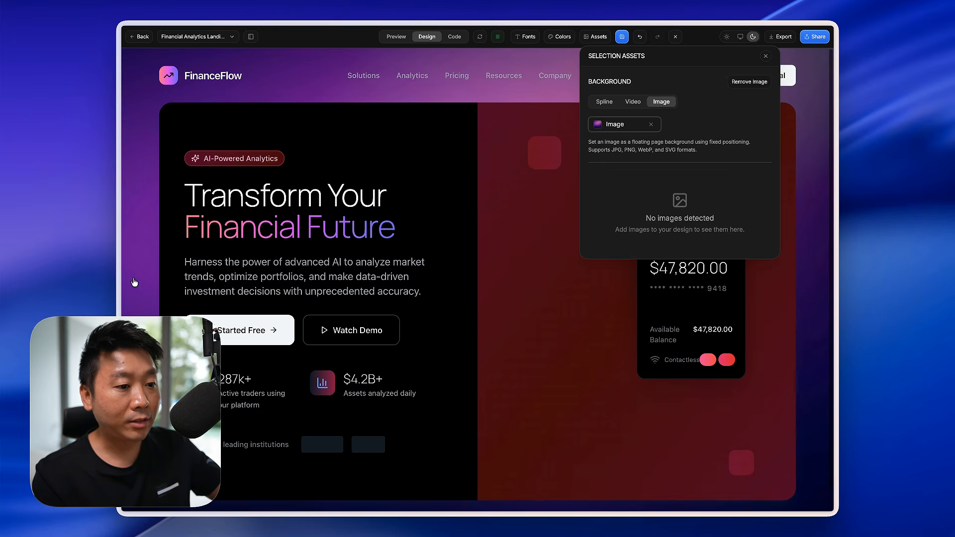
# Step: Replace the page background image with the grey mesh gradient, and replace that with the orange, pink and blue one
pyautogui.click(615, 125)
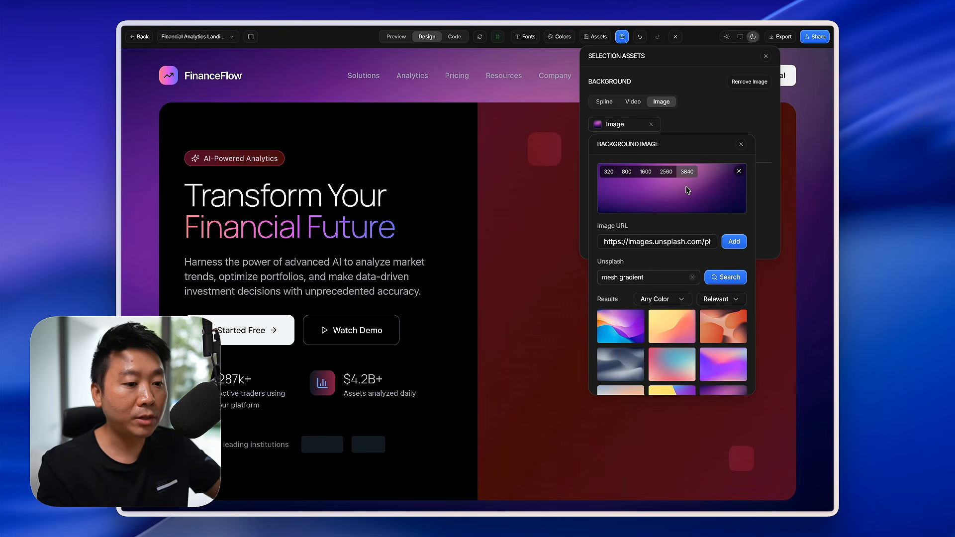
pyautogui.scroll(-2, 673, 333)
pyautogui.click(628, 305)
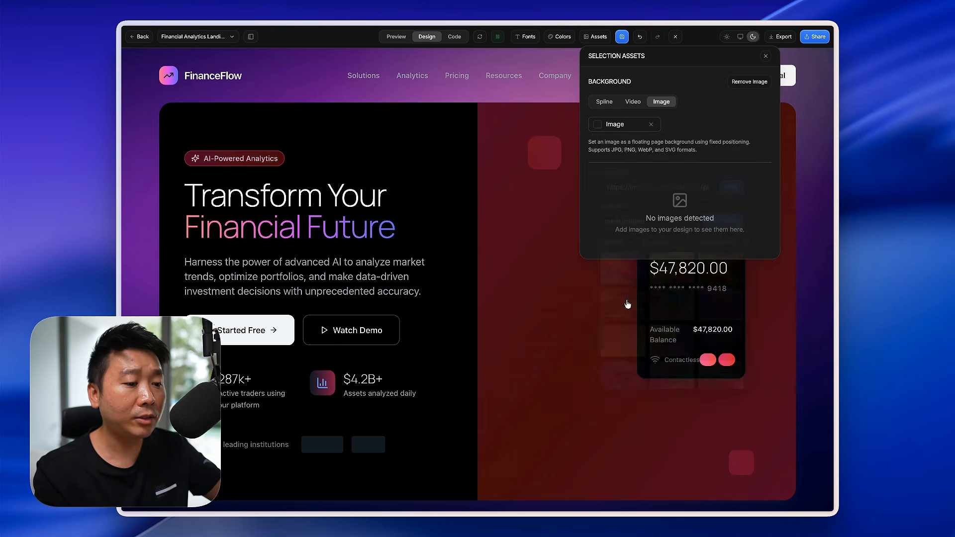
pyautogui.click(626, 126)
pyautogui.scroll(-5, 697, 298)
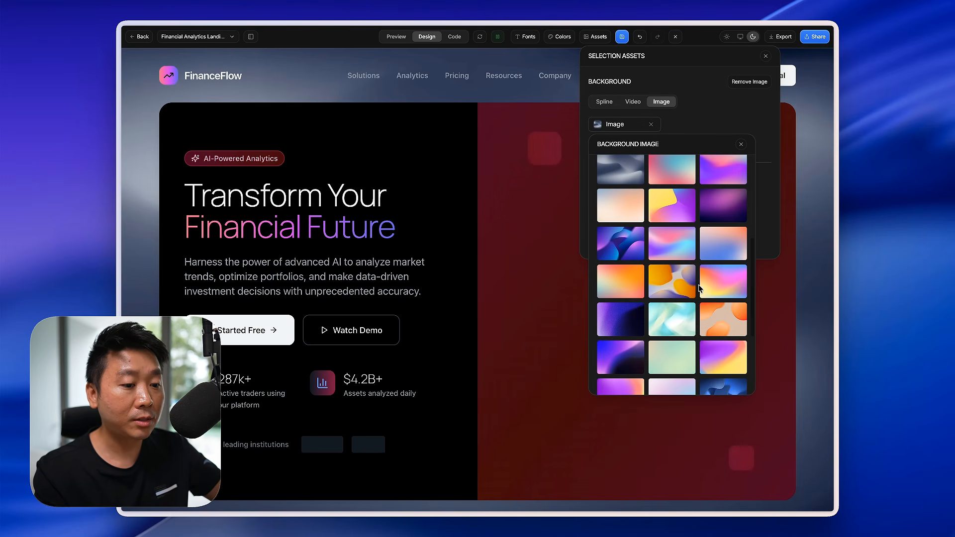
pyautogui.click(729, 277)
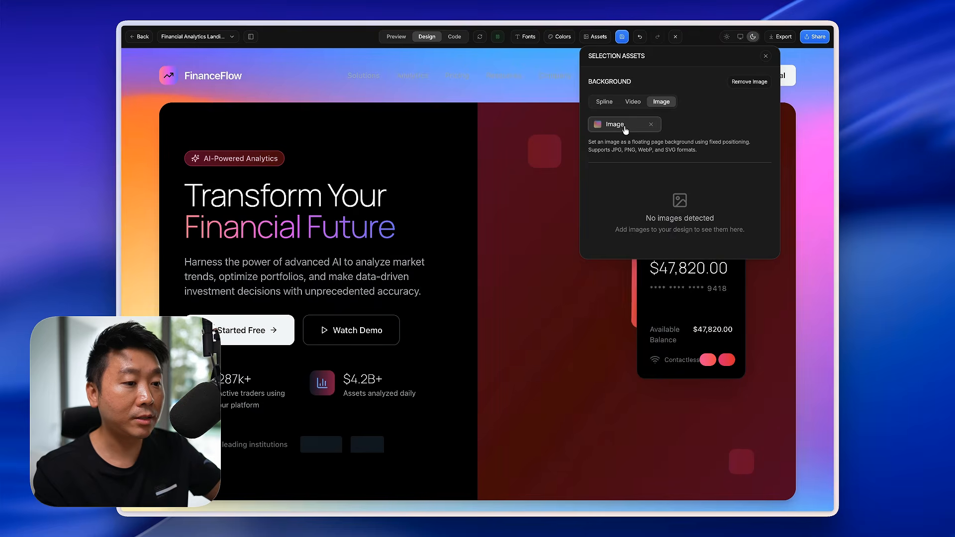
# Step: Search Unsplash for textures, set the pink marbled image as the page background, and close the asset settings
pyautogui.click(625, 126)
pyautogui.scroll(-5, 678, 264)
pyautogui.scroll(5, 679, 264)
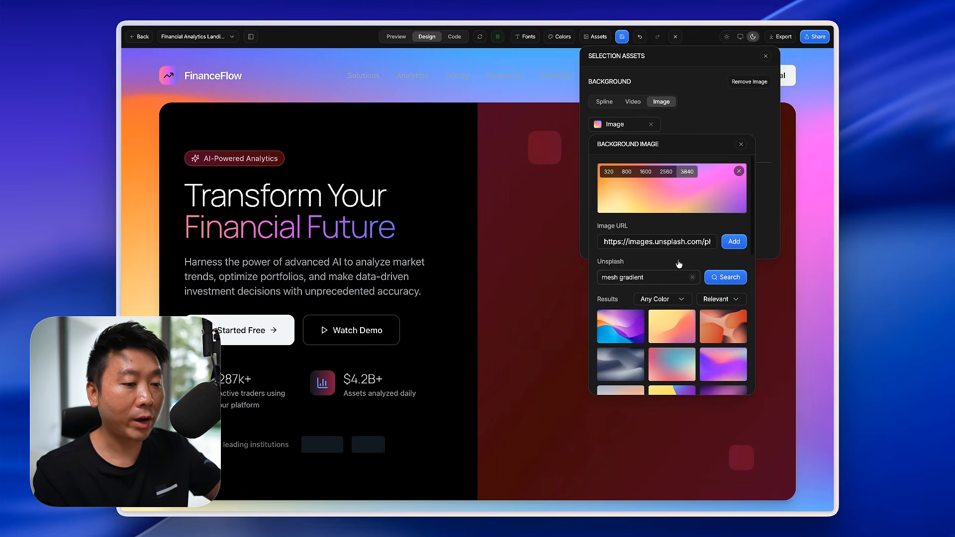
pyautogui.click(692, 277)
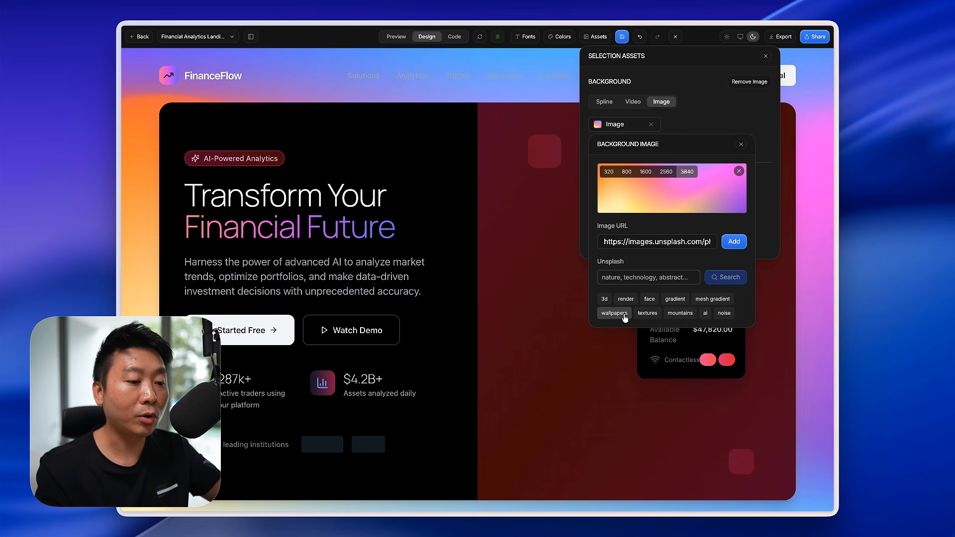
pyautogui.click(646, 315)
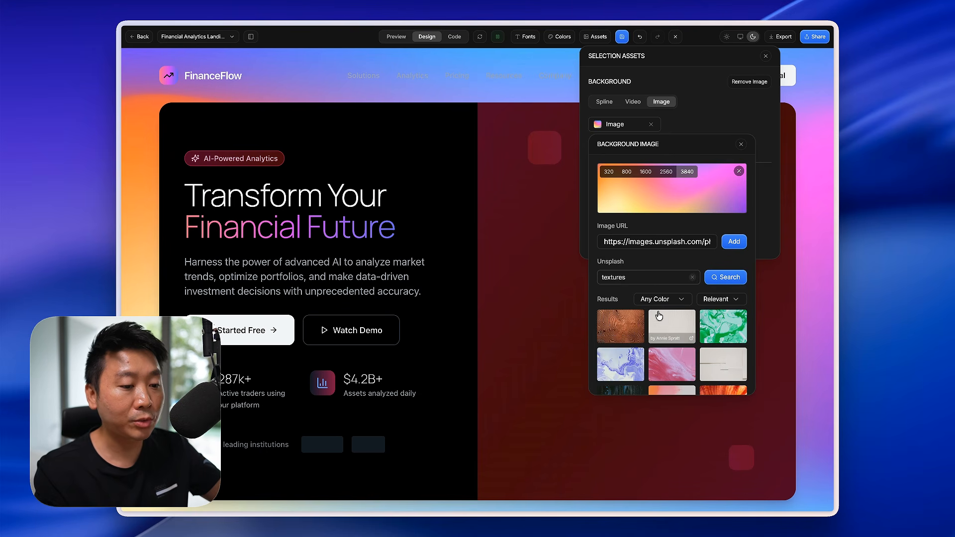
pyautogui.click(675, 361)
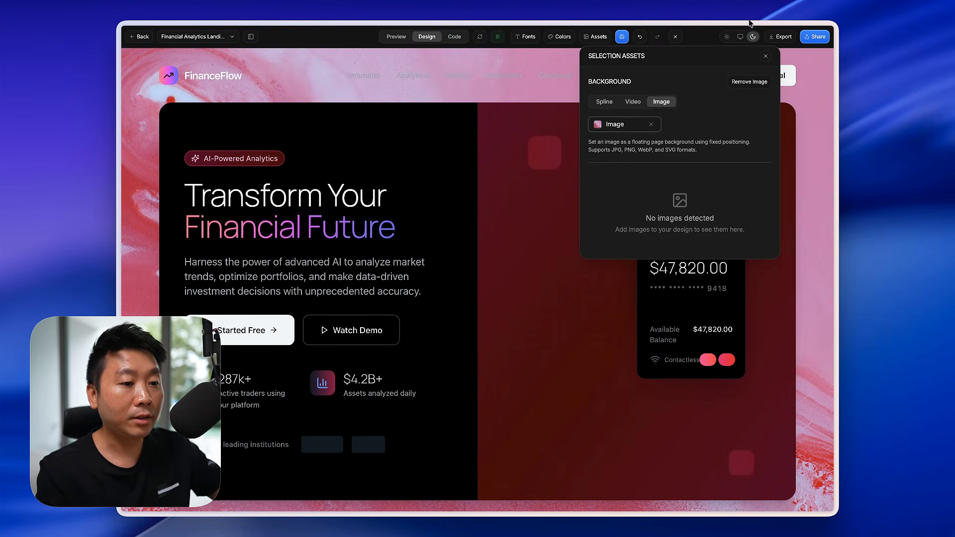
pyautogui.click(766, 57)
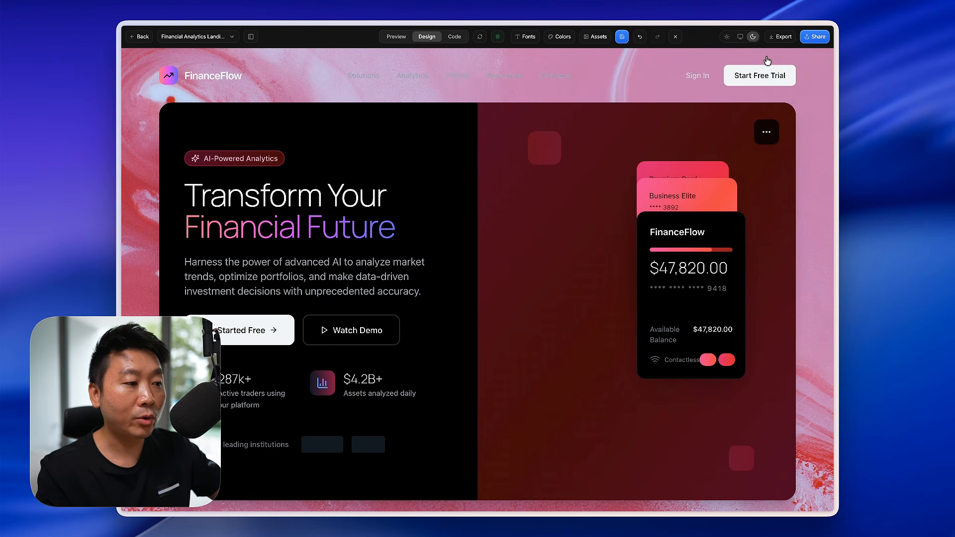
# Step: Give the dark red hero section beside the headline the red, black and blue paint texture from Unsplash as its background image
pyautogui.click(511, 215)
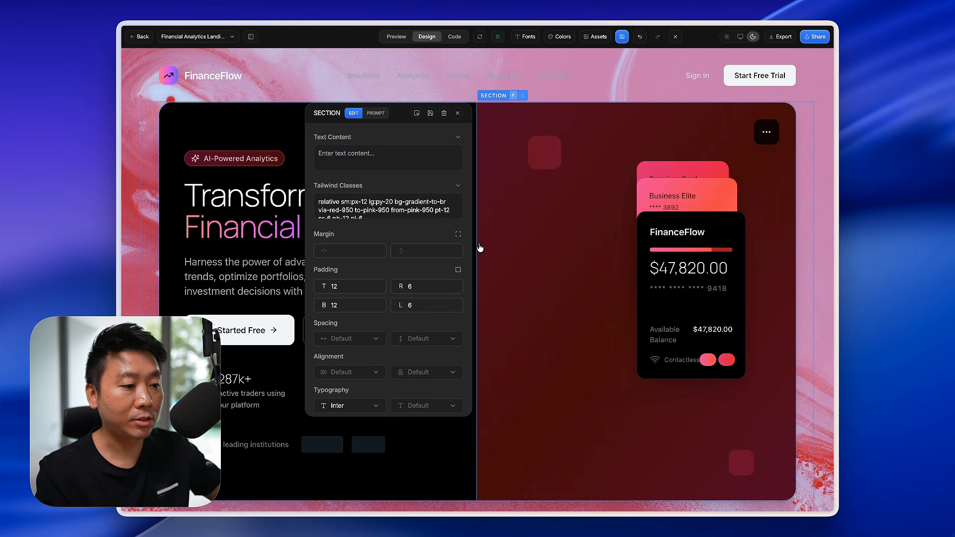
pyautogui.scroll(-3, 465, 258)
pyautogui.scroll(3, 465, 258)
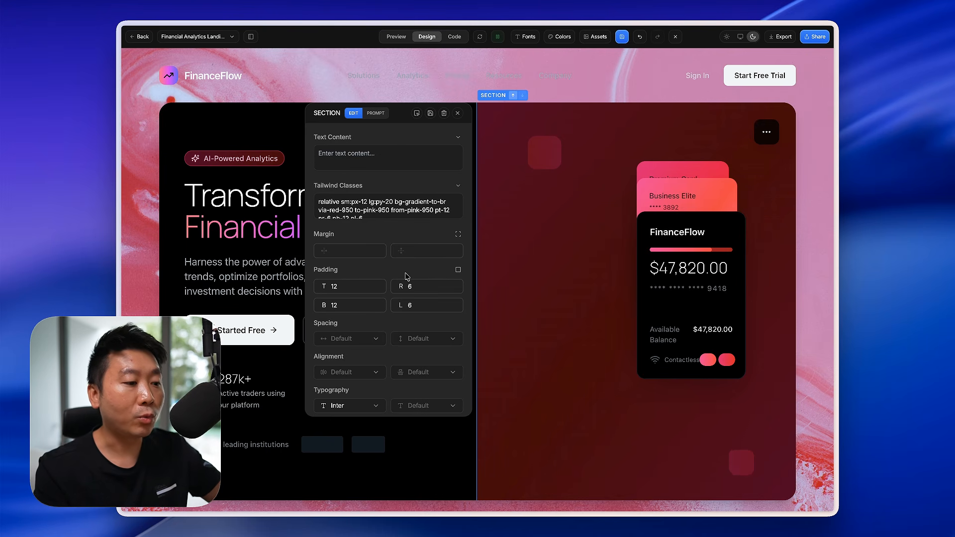
pyautogui.scroll(-3, 411, 293)
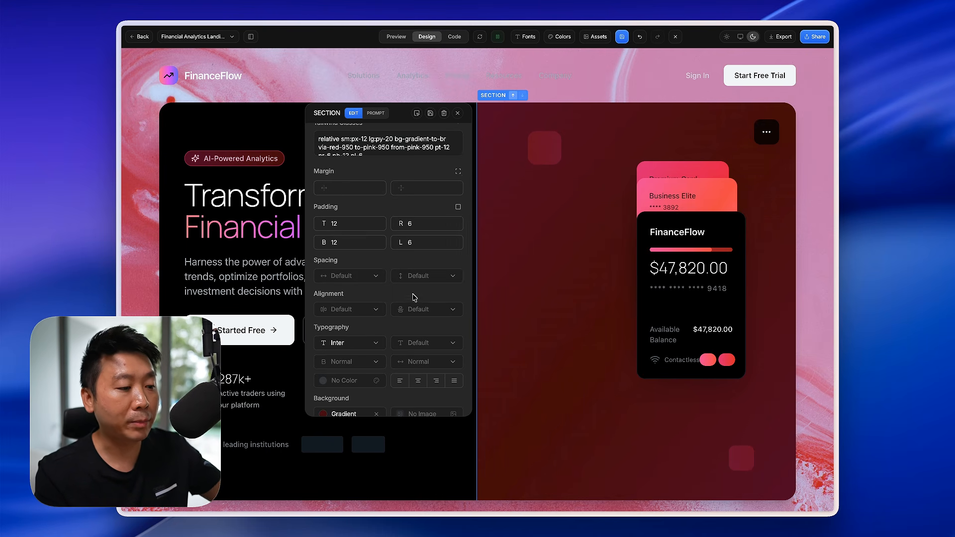
pyautogui.scroll(-5, 415, 297)
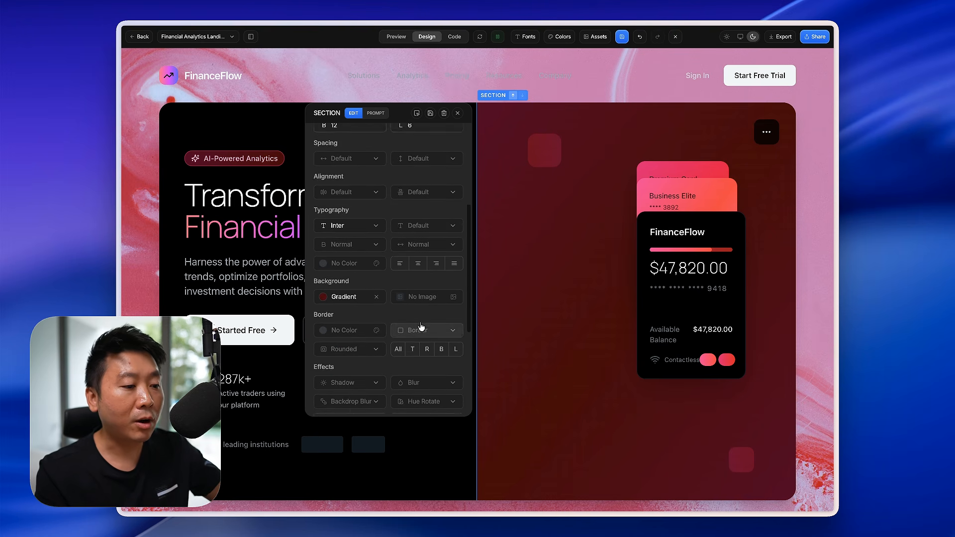
pyautogui.scroll(-2, 421, 327)
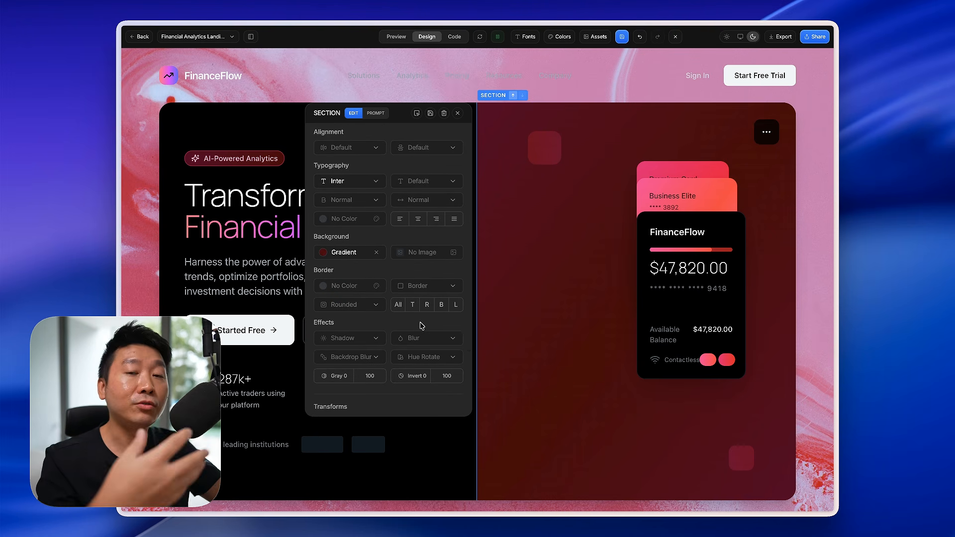
pyautogui.click(423, 258)
pyautogui.scroll(-2, 462, 374)
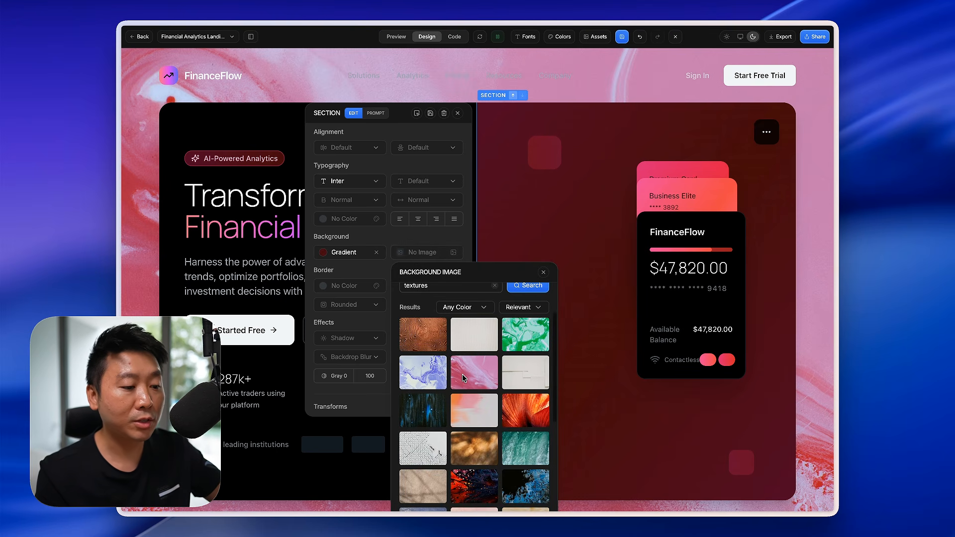
pyautogui.scroll(-2, 470, 407)
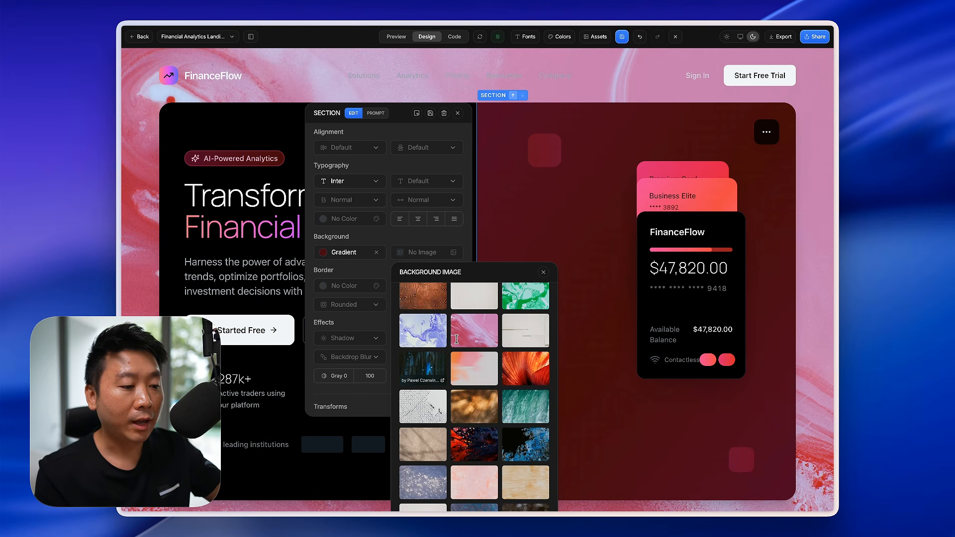
pyautogui.scroll(-2, 470, 406)
pyautogui.click(470, 413)
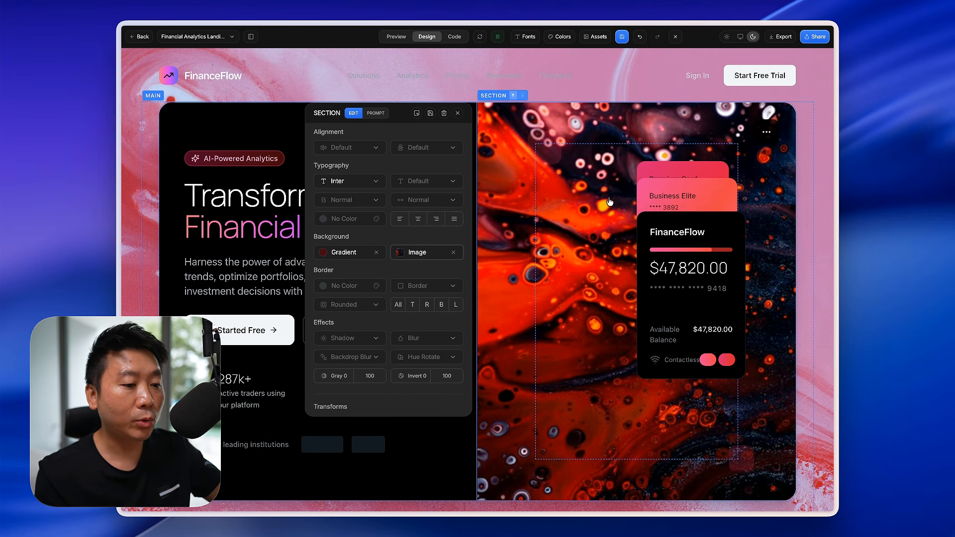
# Step: Set the hero section's background image size to 1600 and close the section's properties
pyautogui.click(428, 252)
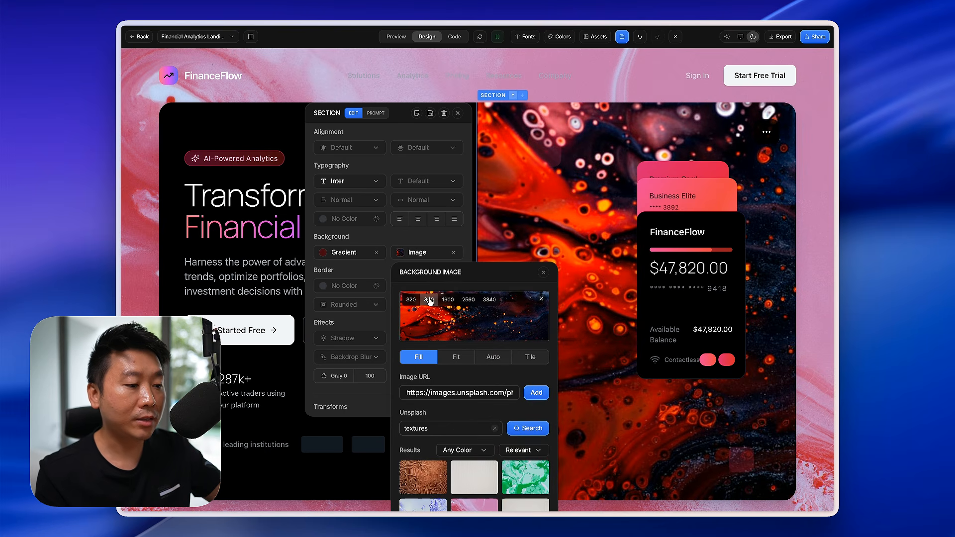
pyautogui.click(448, 300)
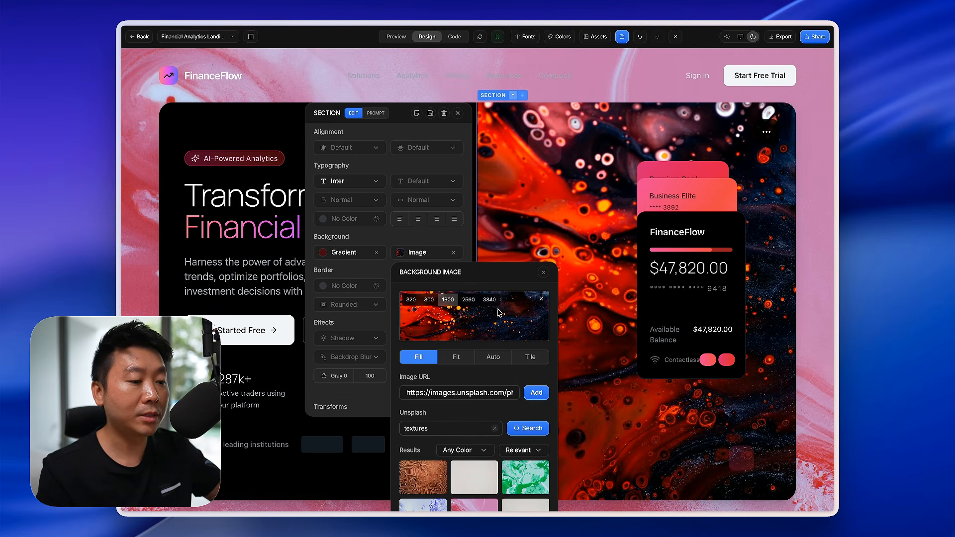
pyautogui.click(458, 114)
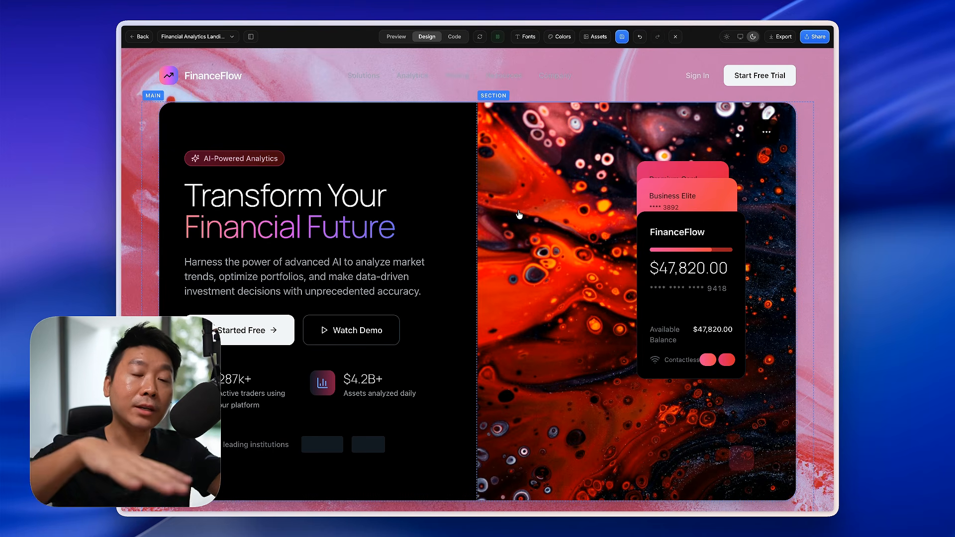
pyautogui.click(499, 205)
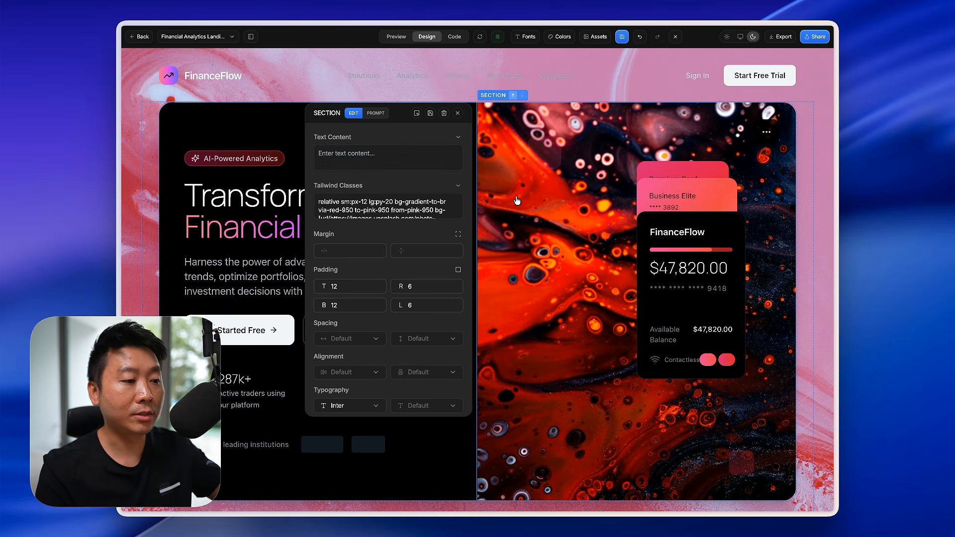
pyautogui.click(454, 113)
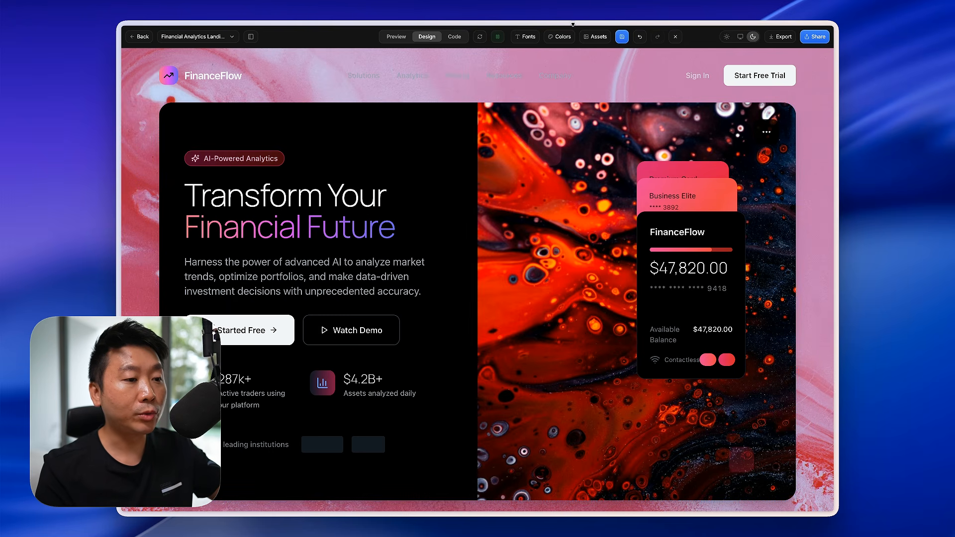
# Step: Replace the hero section's paint texture with the grey sphere render from Unsplash, and set the dark glossy wave render as the page background image
pyautogui.click(595, 38)
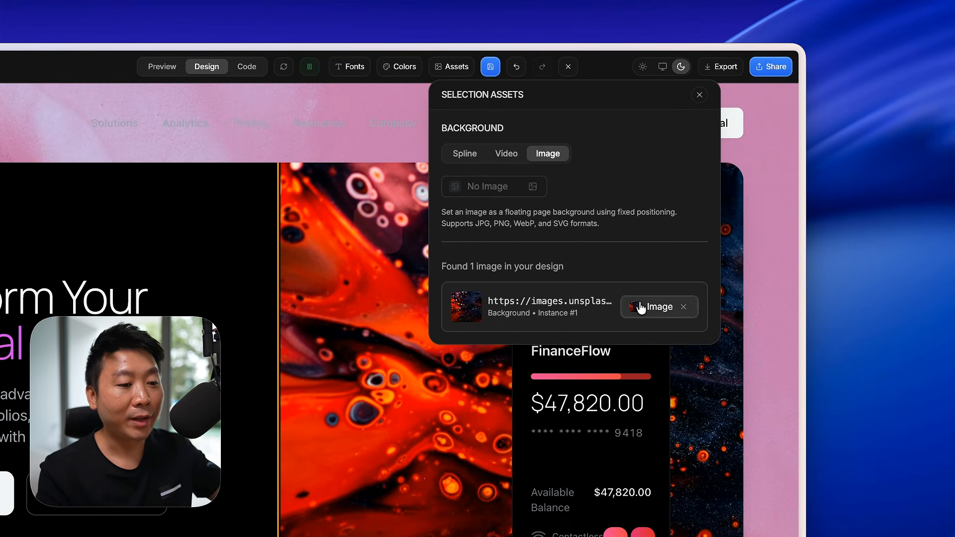
pyautogui.click(660, 307)
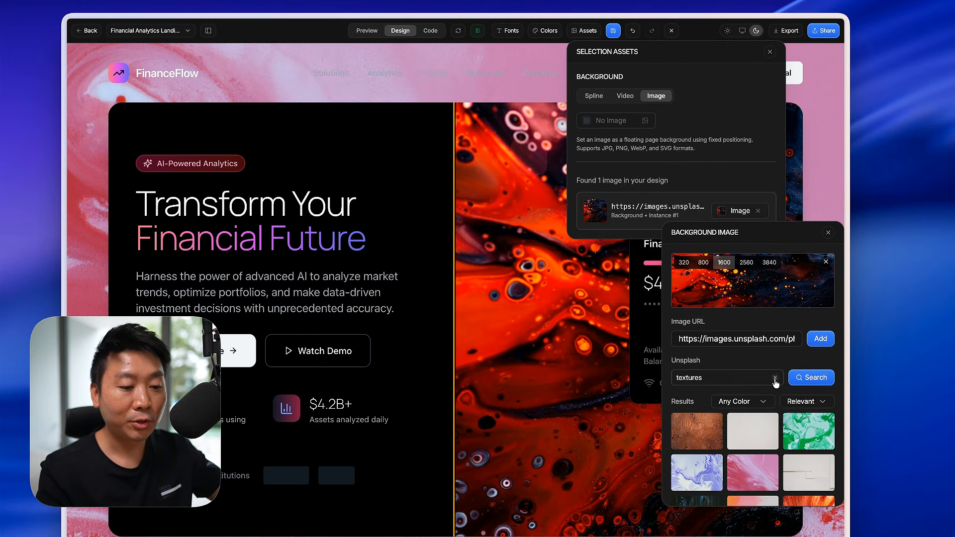
pyautogui.click(764, 435)
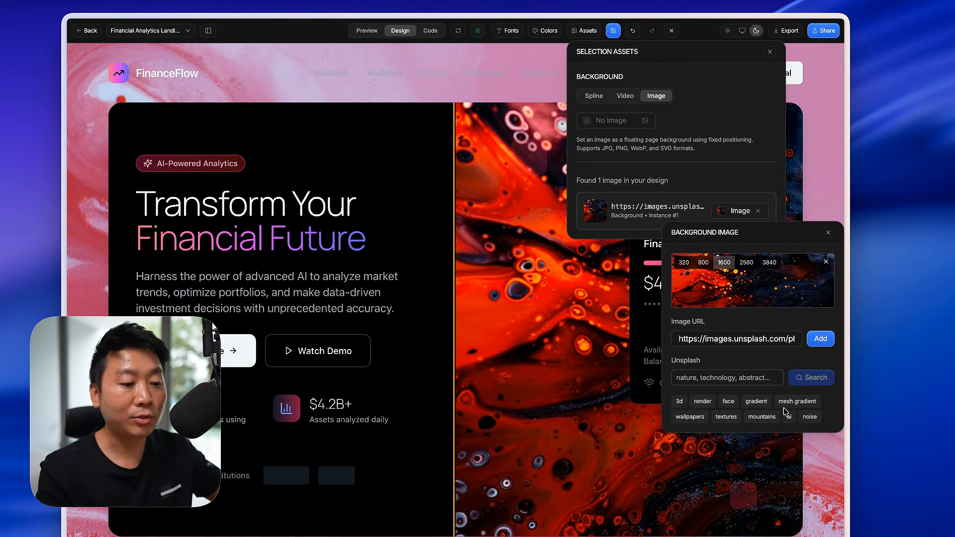
pyautogui.click(702, 401)
pyautogui.scroll(-3, 731, 431)
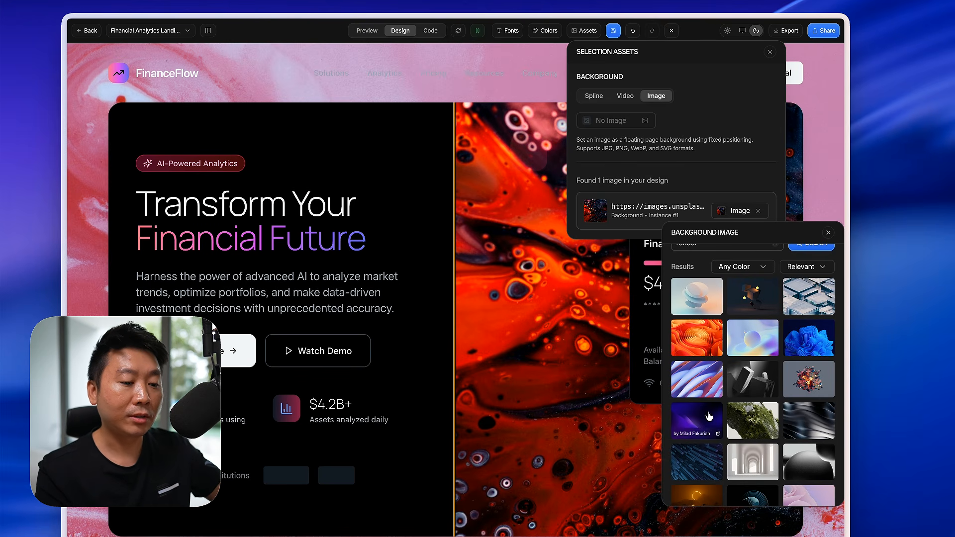
pyautogui.scroll(-1, 756, 418)
pyautogui.click(804, 411)
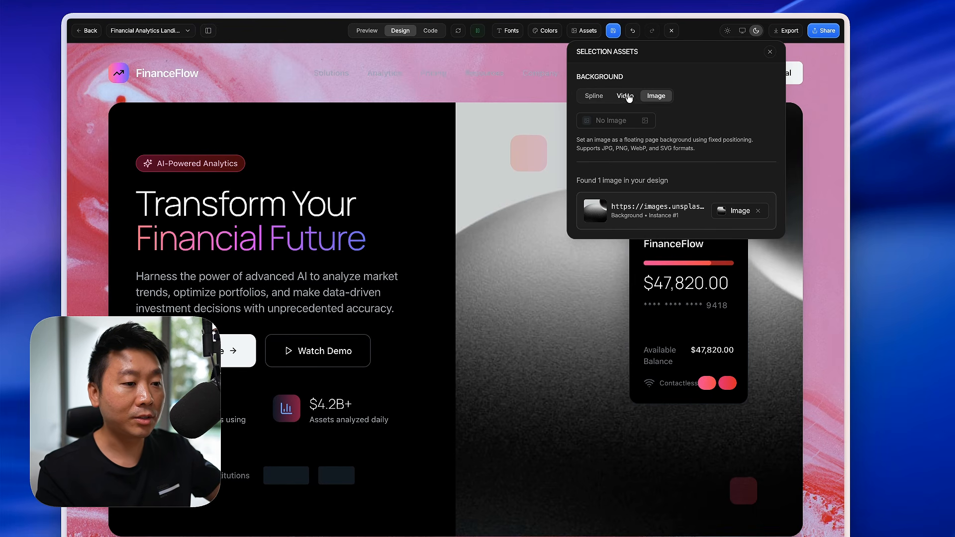
pyautogui.click(629, 121)
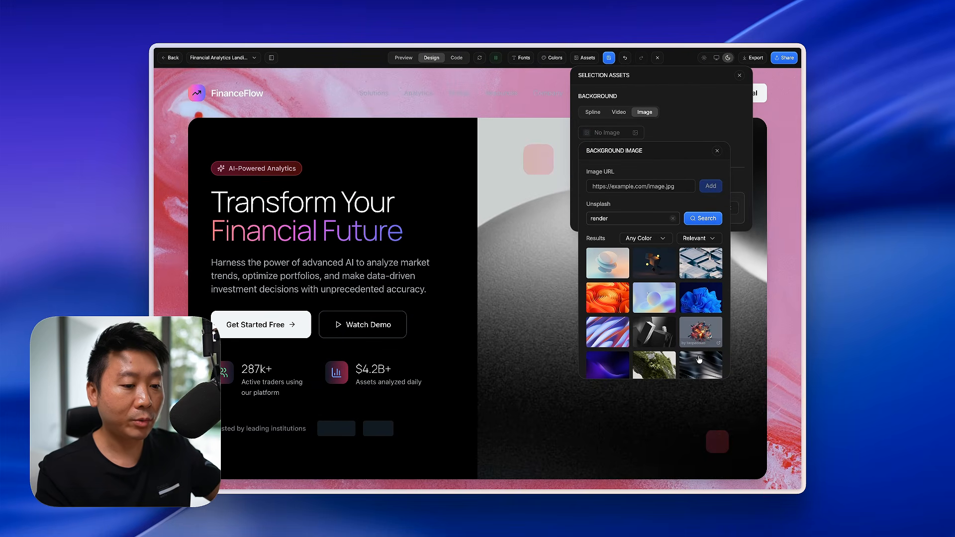
pyautogui.click(701, 363)
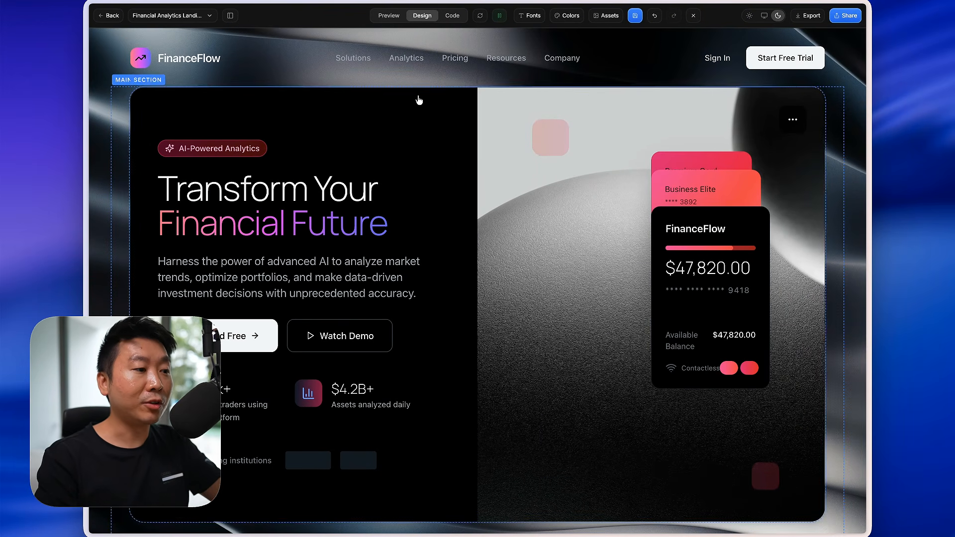
# Step: Switch to Instagram to view the "Elevating Your Finance" website design post, and return to the financial analytics landing page in Aura
pyautogui.moveTo(86, 104)
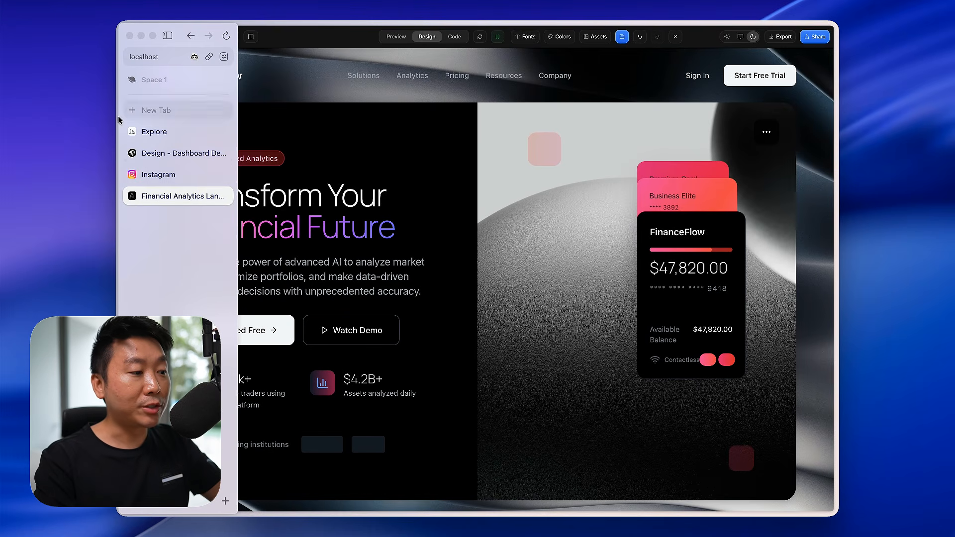
pyautogui.click(155, 175)
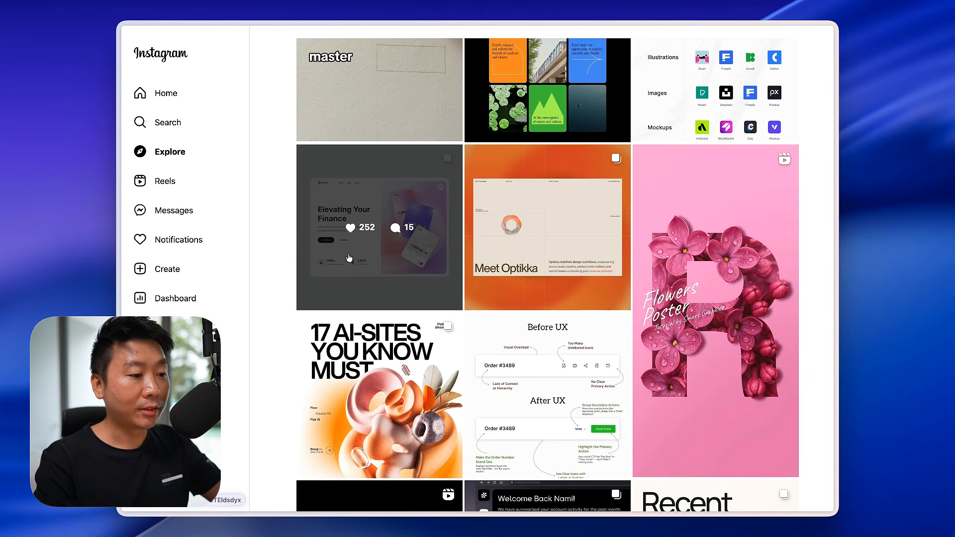
pyautogui.click(312, 275)
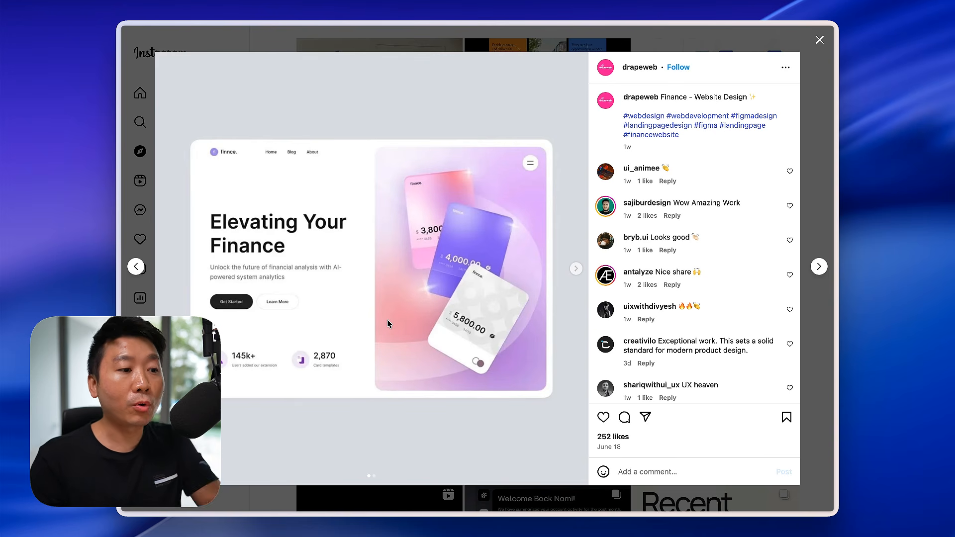
pyautogui.moveTo(121, 203)
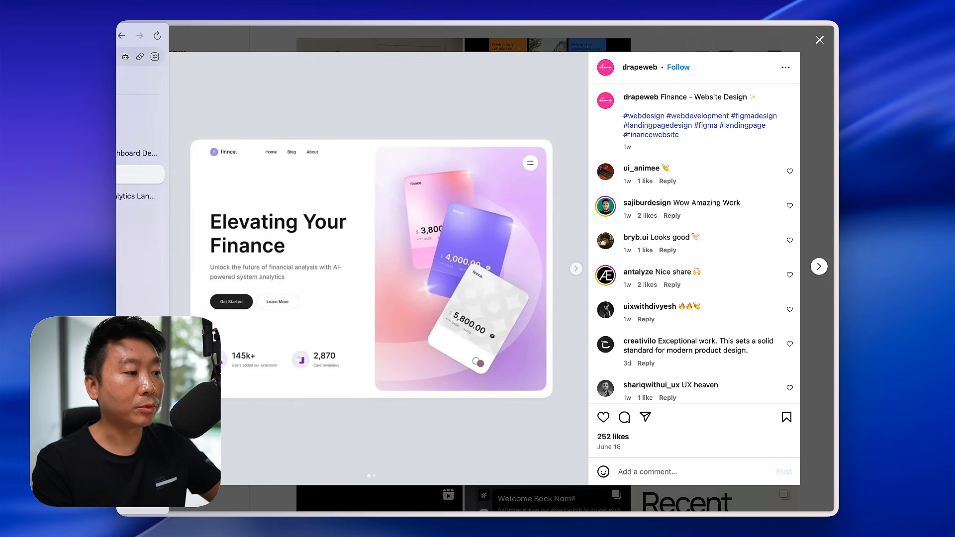
pyautogui.click(159, 197)
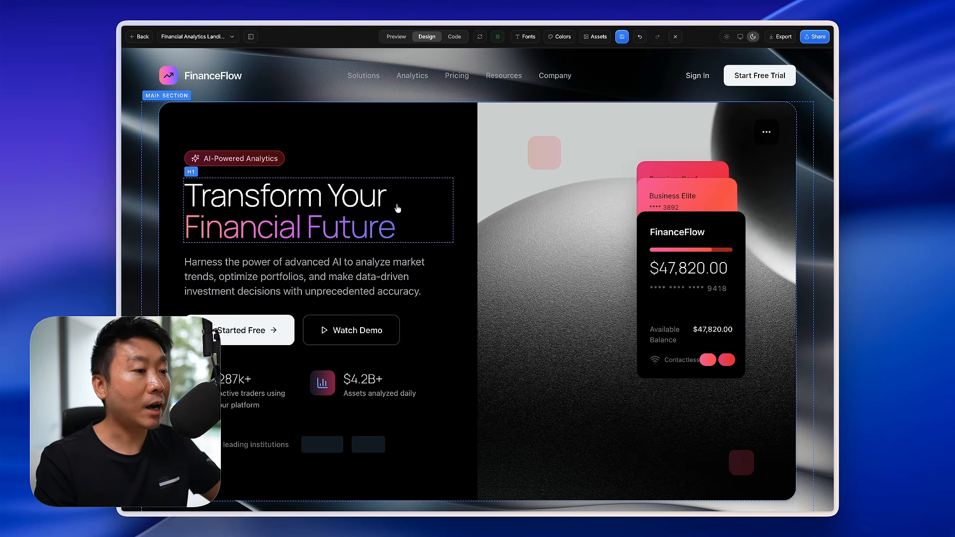
# Step: Save the landing page's design edits to the chat
pyautogui.click(522, 45)
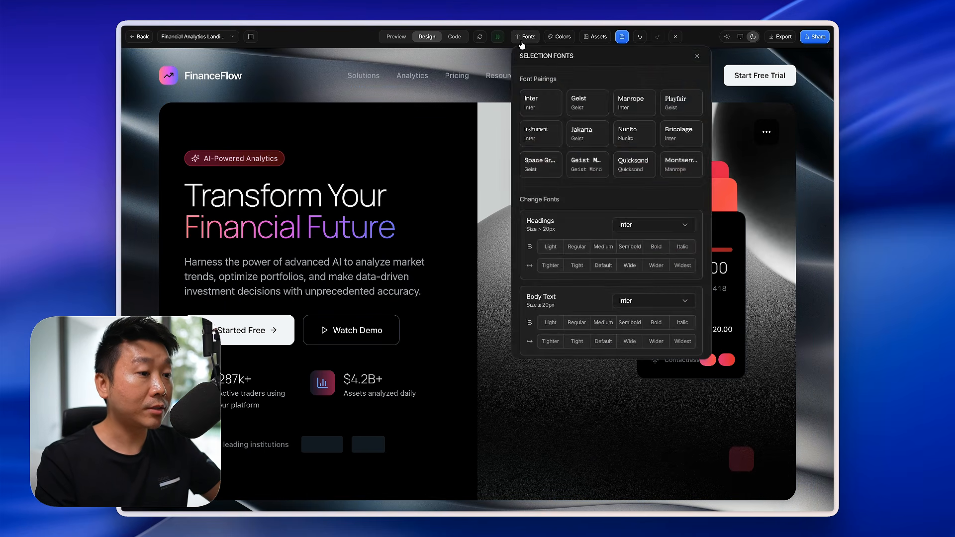
pyautogui.click(177, 121)
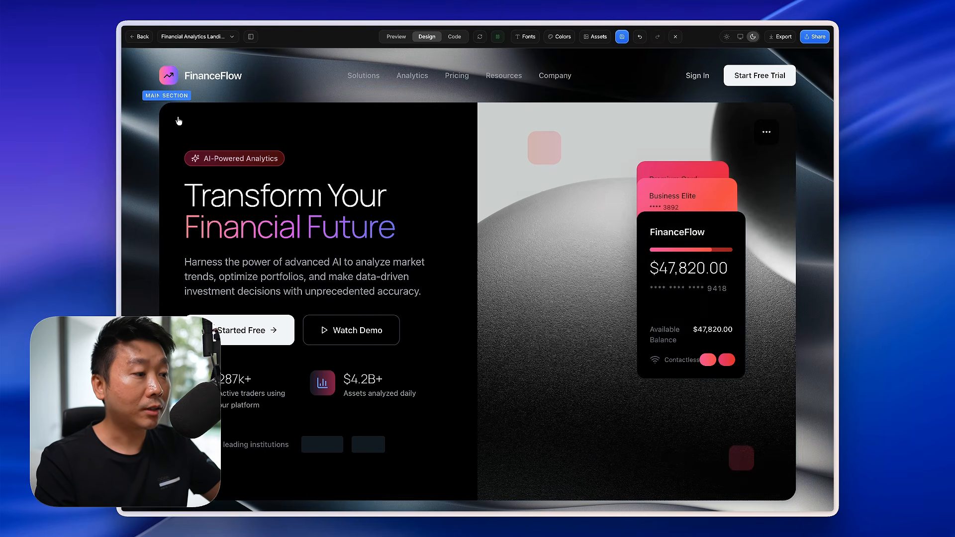
pyautogui.click(621, 38)
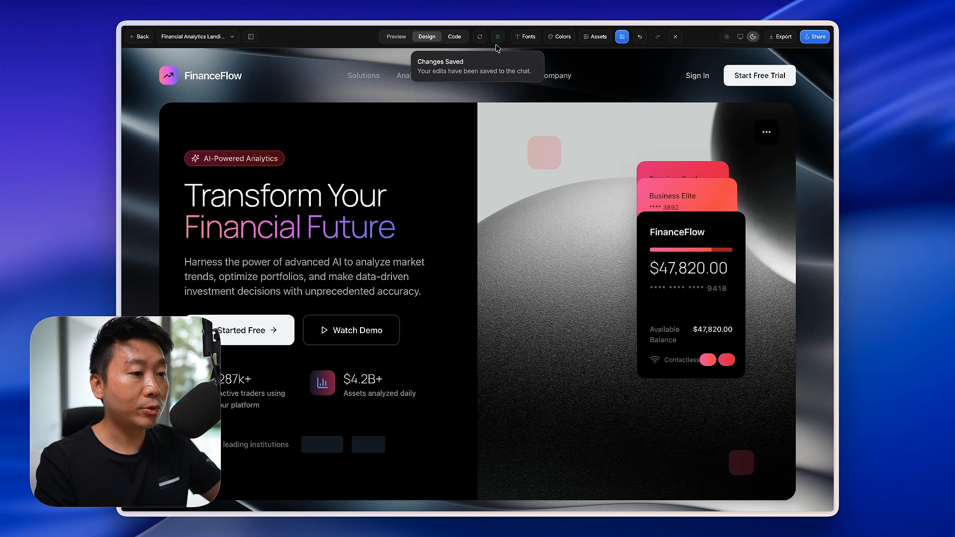
pyautogui.click(536, 60)
# Step: Preview the landing page, play and stop its animations in design mode, and return to the preview
pyautogui.click(397, 37)
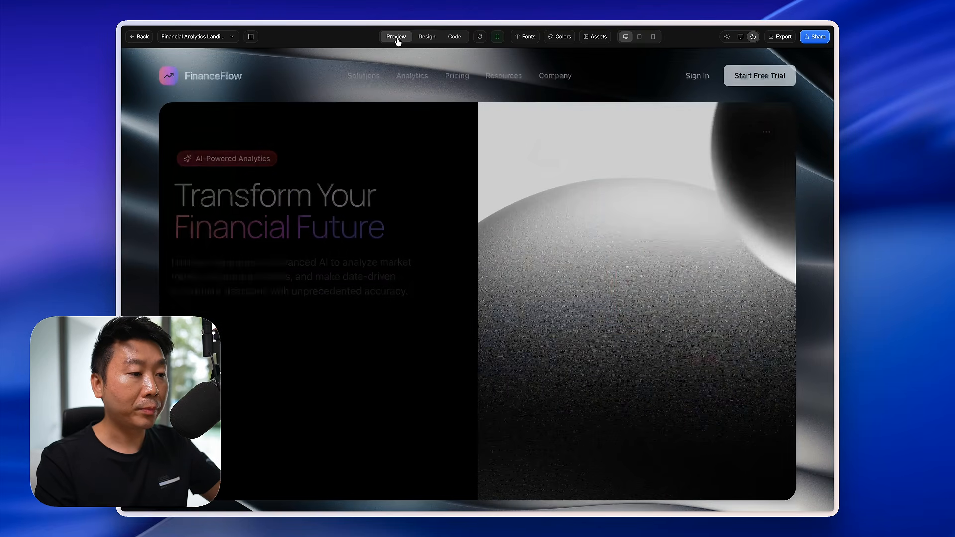
pyautogui.moveTo(436, 219); pyautogui.dragTo(442, 120)
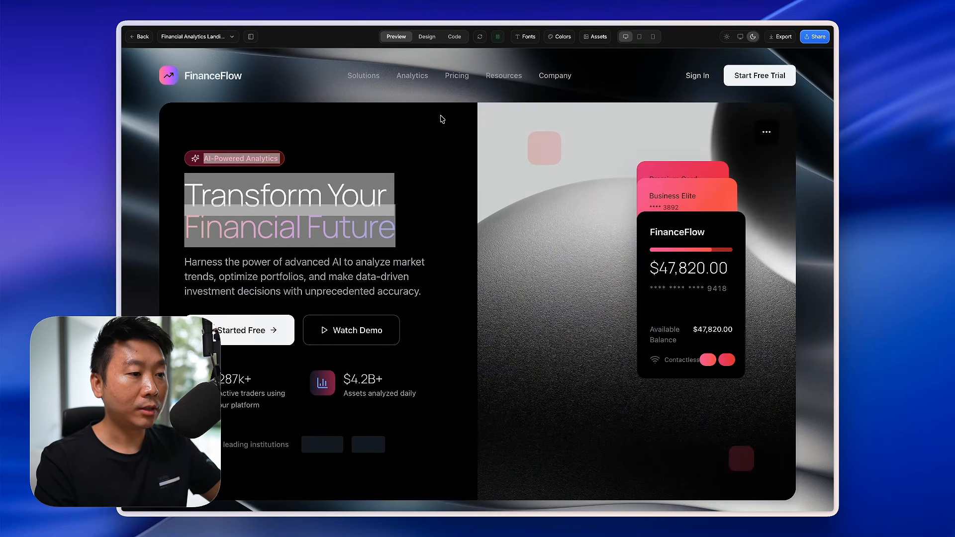
pyautogui.click(427, 37)
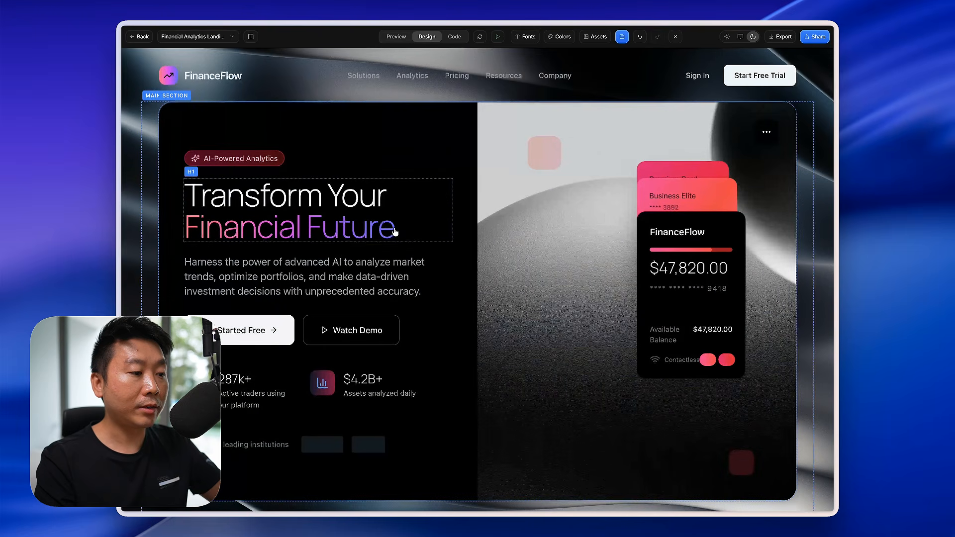
pyautogui.click(496, 37)
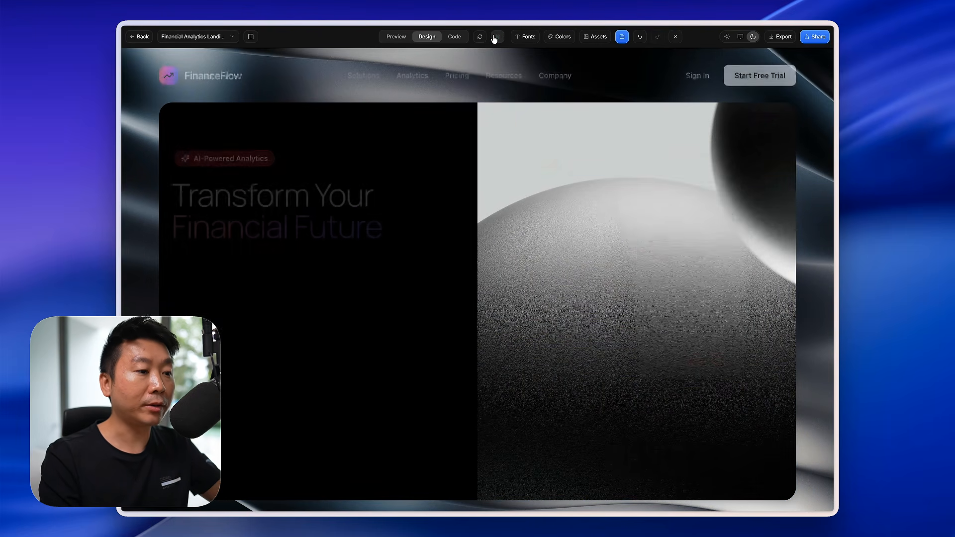
pyautogui.click(497, 36)
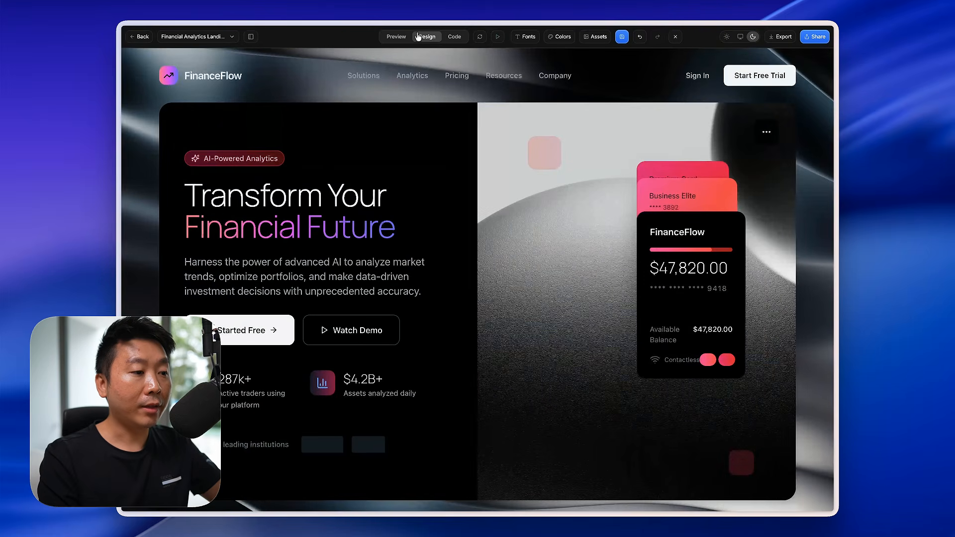
pyautogui.click(397, 37)
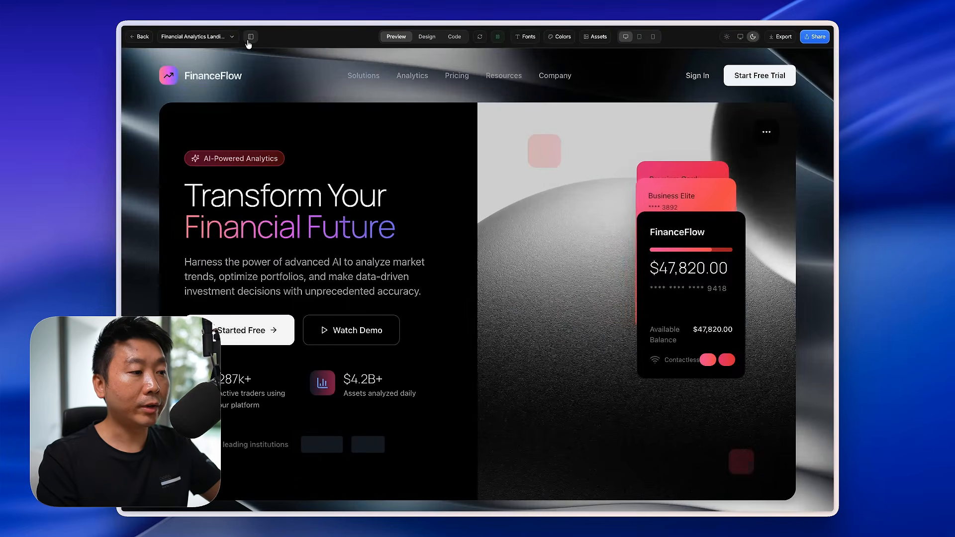
# Step: Show the chat history and view the earlier light version of the FinanceFlow page in the preview
pyautogui.click(251, 37)
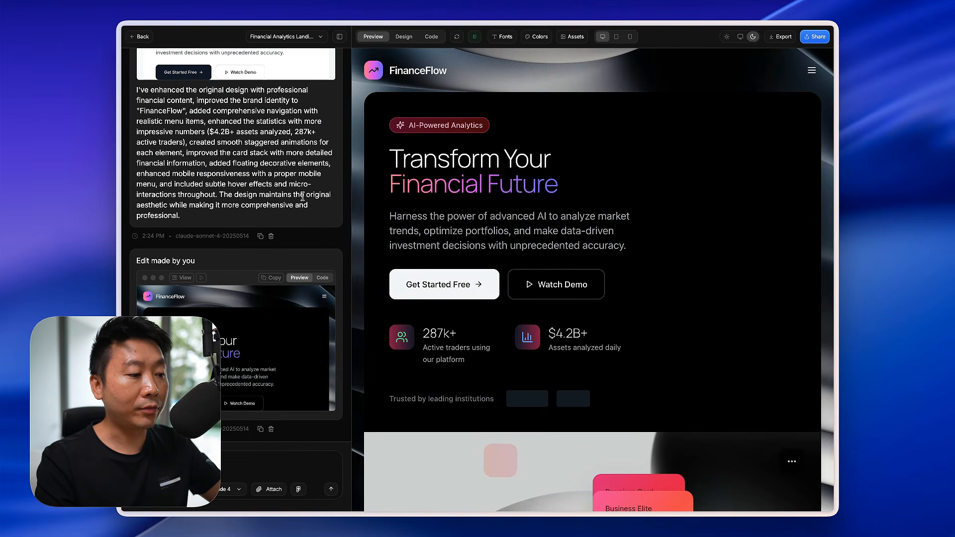
pyautogui.scroll(5, 312, 204)
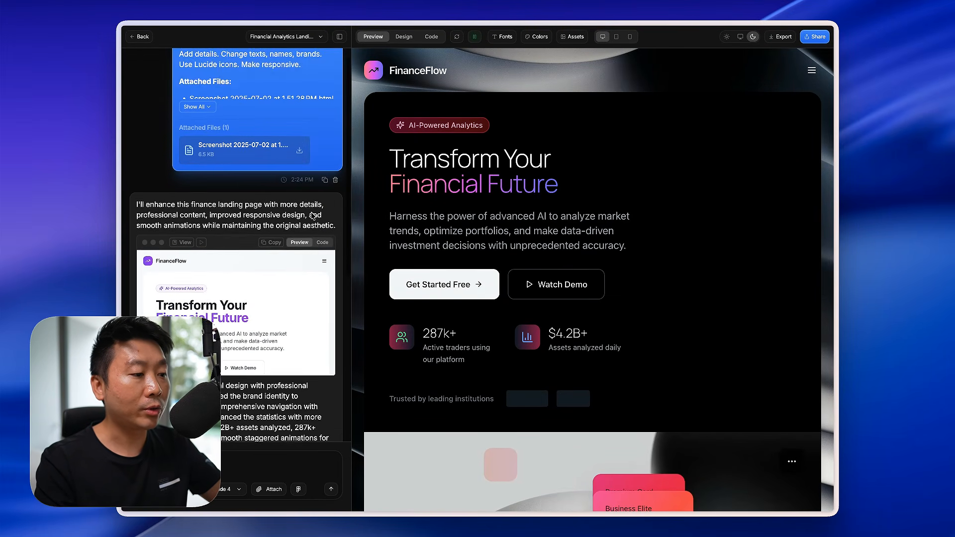
pyautogui.click(185, 202)
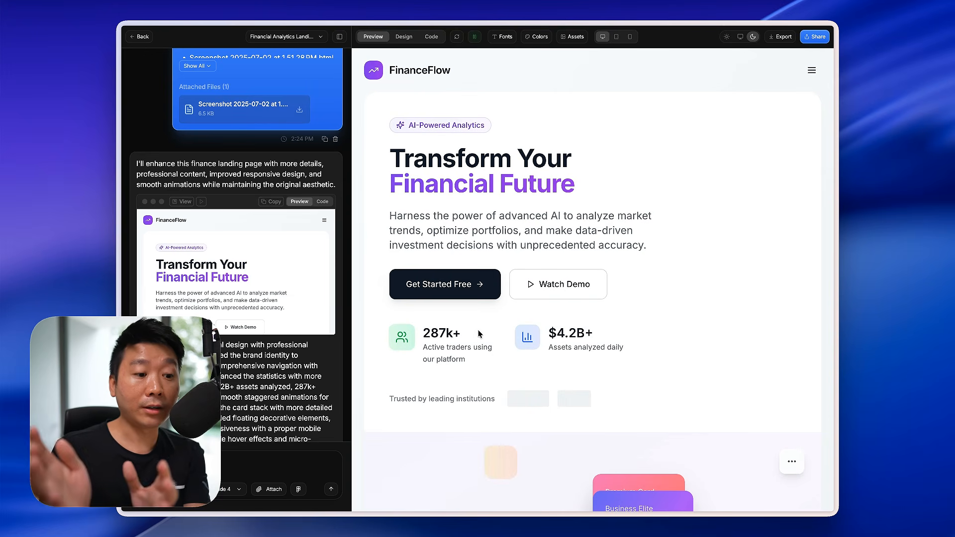
pyautogui.scroll(-5, 479, 333)
pyautogui.scroll(5, 479, 333)
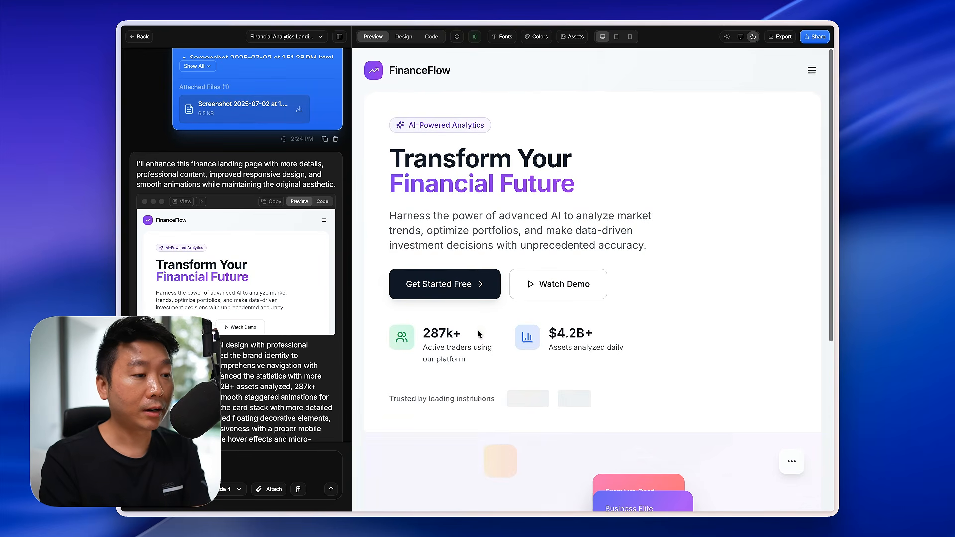
# Step: Check the light FinanceFlow page at tablet and mobile sizes, return to desktop size, and hide the chat
pyautogui.click(617, 37)
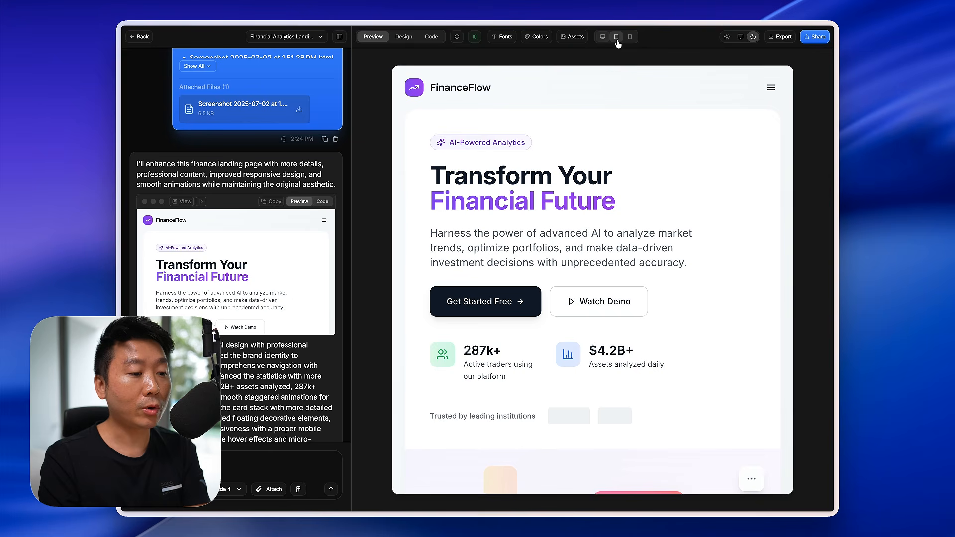
pyautogui.scroll(-5, 606, 291)
pyautogui.scroll(5, 606, 291)
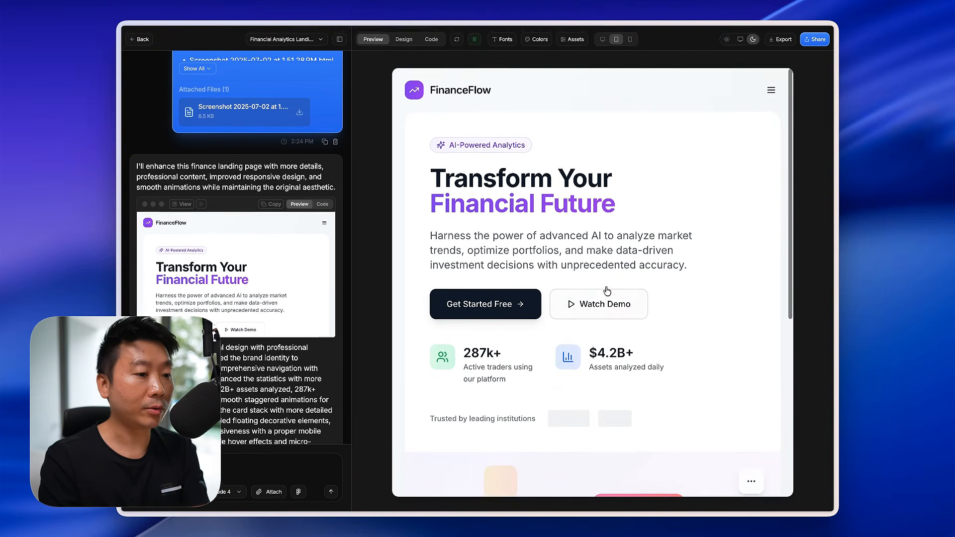
pyautogui.click(631, 37)
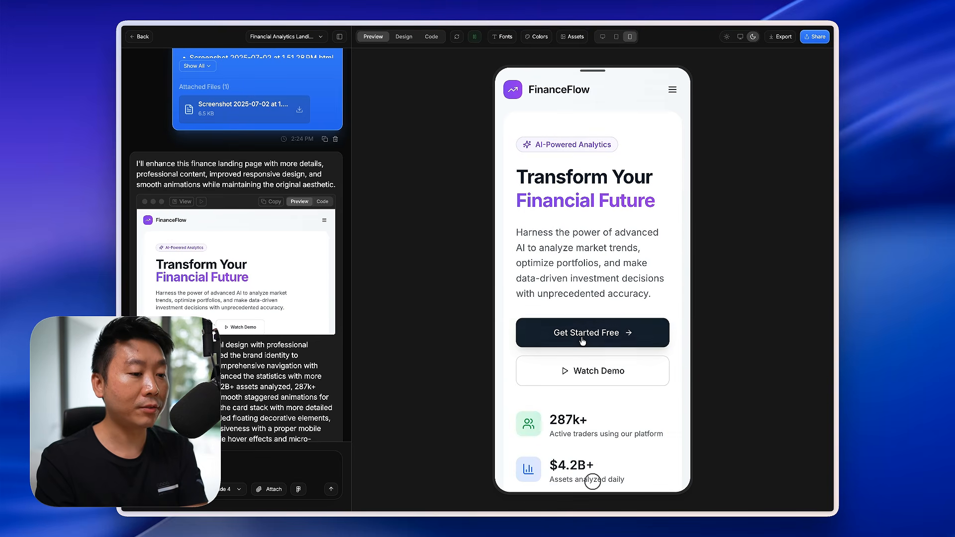
pyautogui.scroll(-5, 581, 336)
pyautogui.scroll(5, 548, 313)
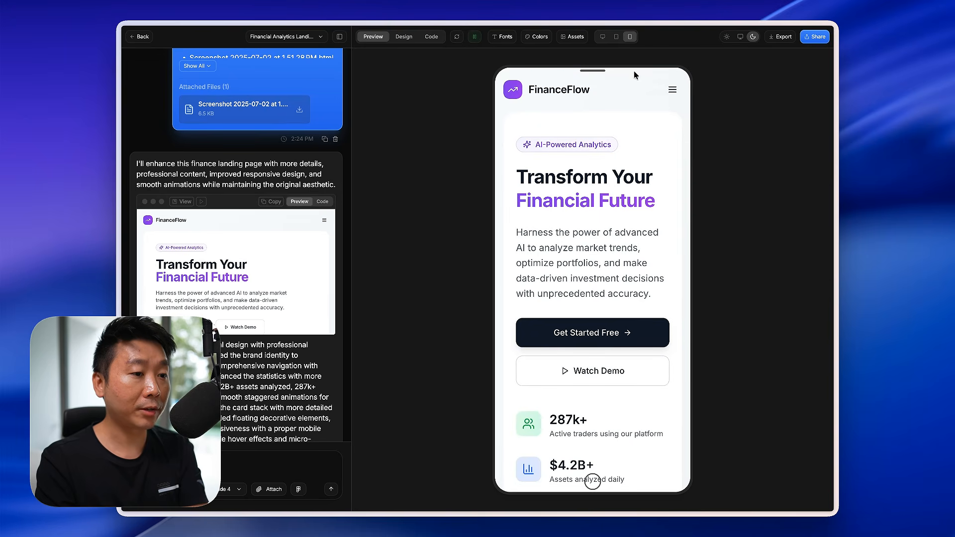
pyautogui.click(603, 37)
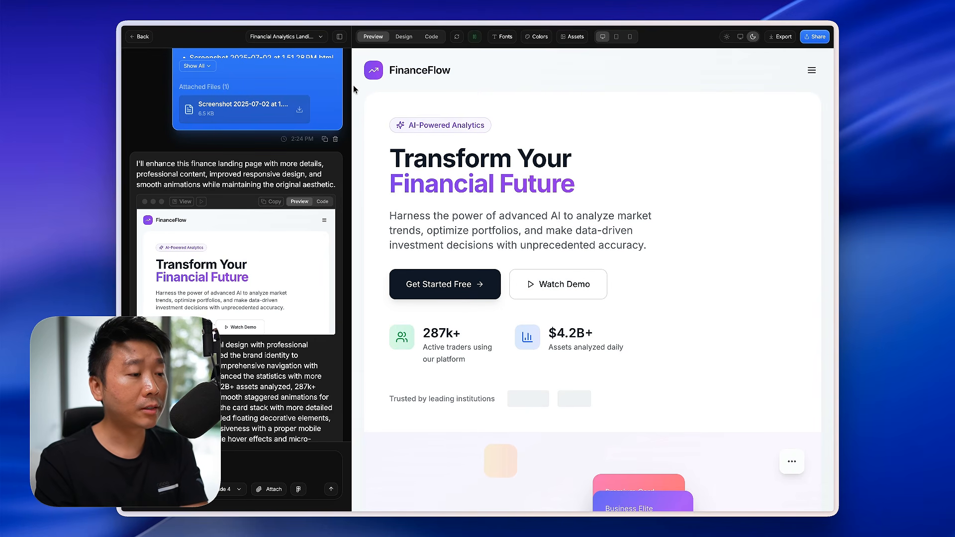
pyautogui.click(340, 36)
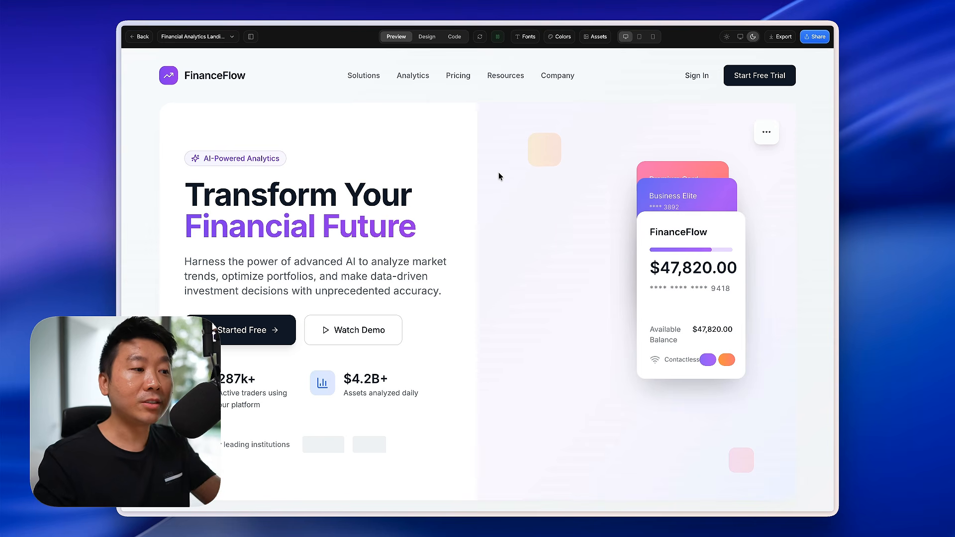
# Step: Expand the first prompt in the chat, view its attached HTML design, and show that page at full width
pyautogui.click(251, 37)
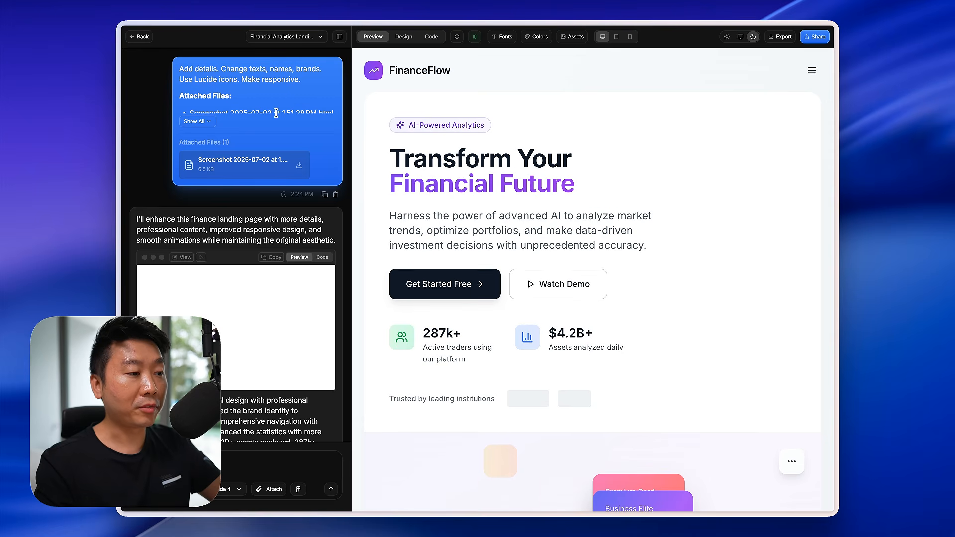
pyautogui.click(201, 121)
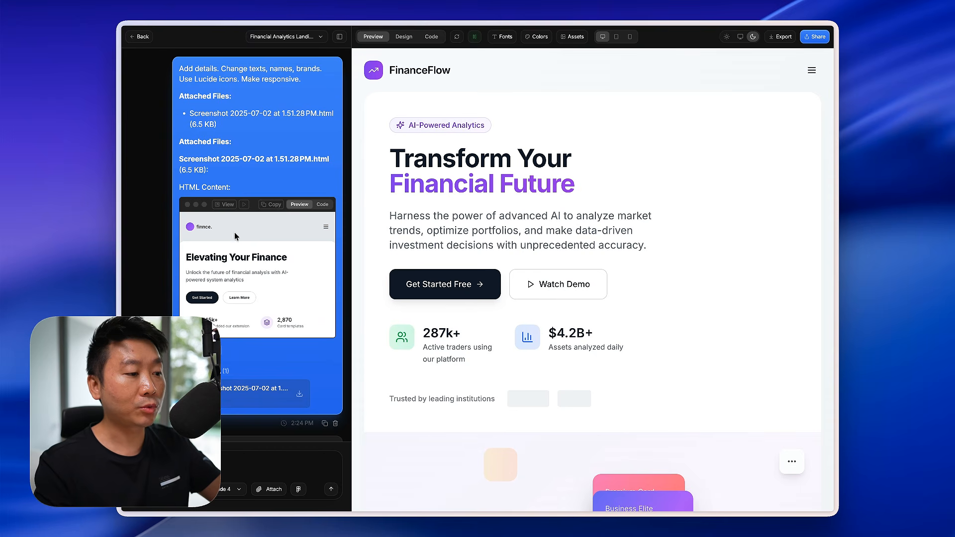
pyautogui.click(219, 206)
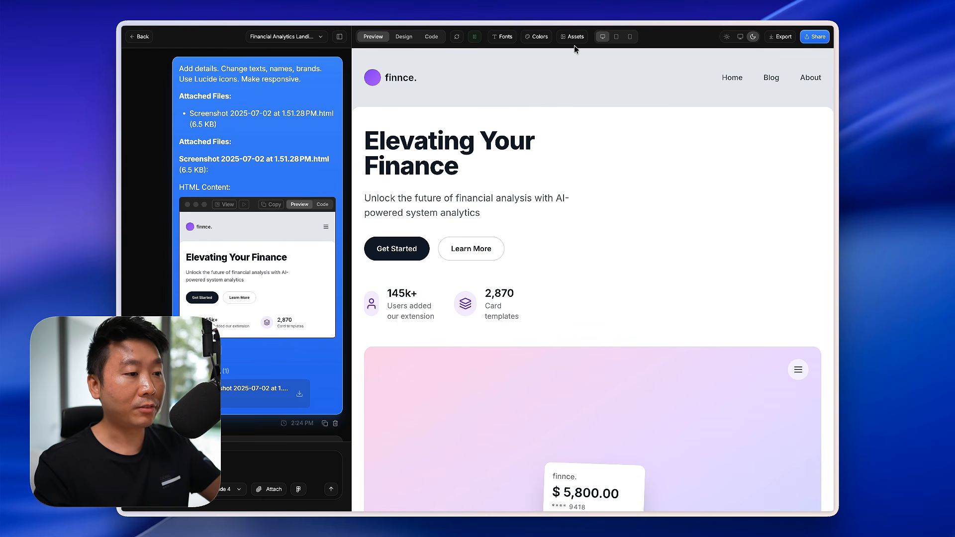
pyautogui.click(340, 37)
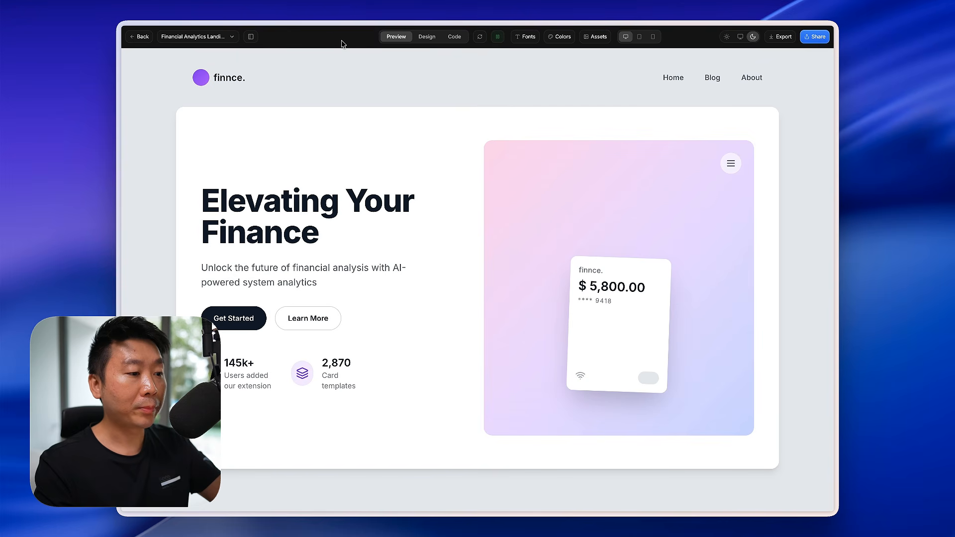
# Step: View the light FinanceFlow version and the edited dark version from the chat history, and show the dark page at full width
pyautogui.click(250, 36)
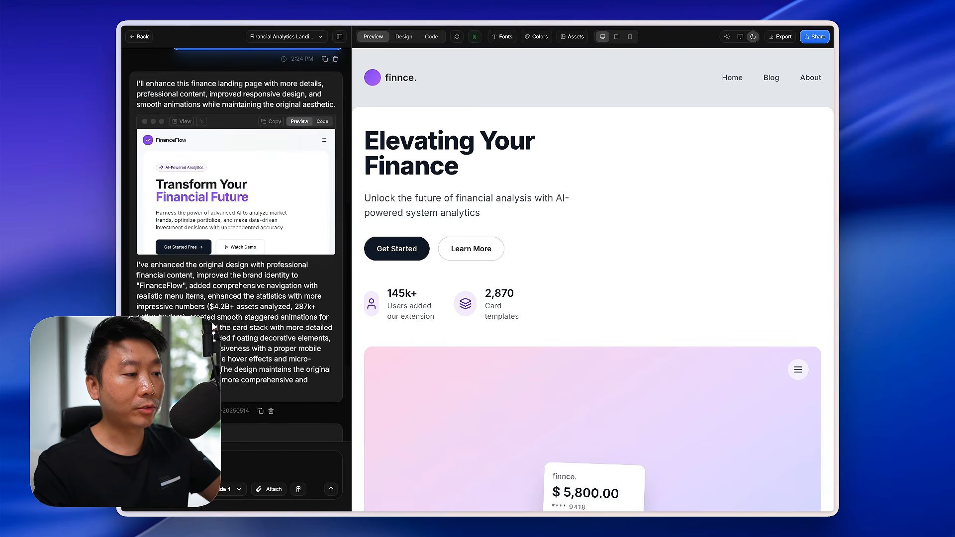
pyautogui.click(185, 123)
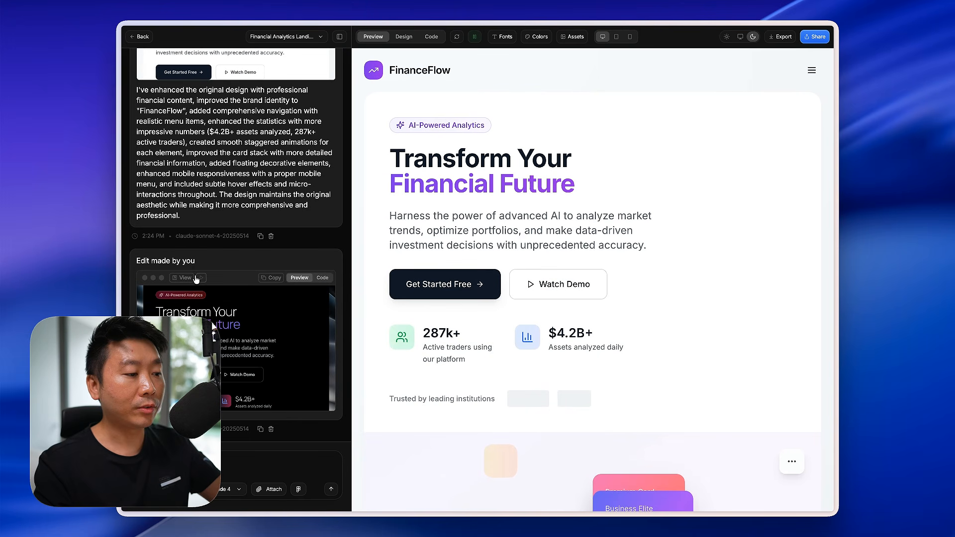
pyautogui.click(185, 278)
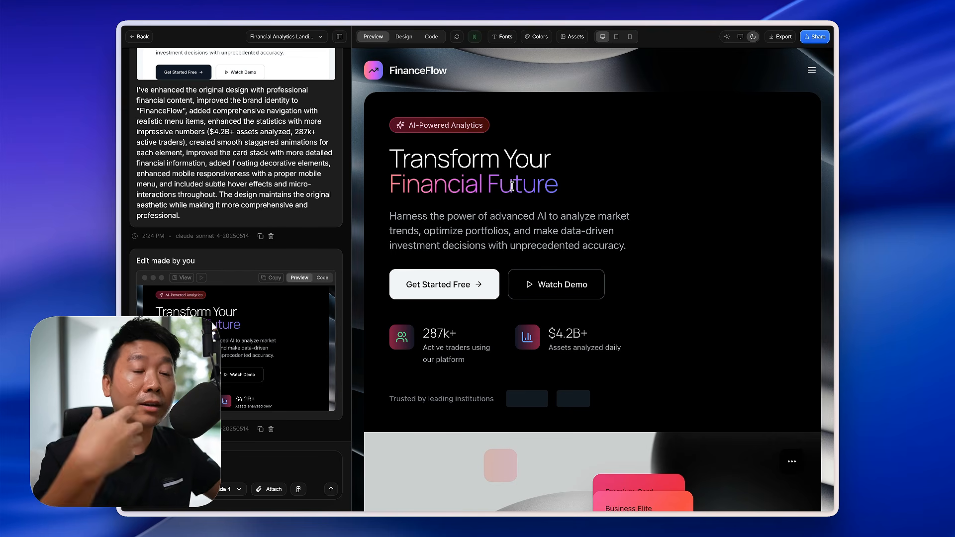
pyautogui.click(339, 37)
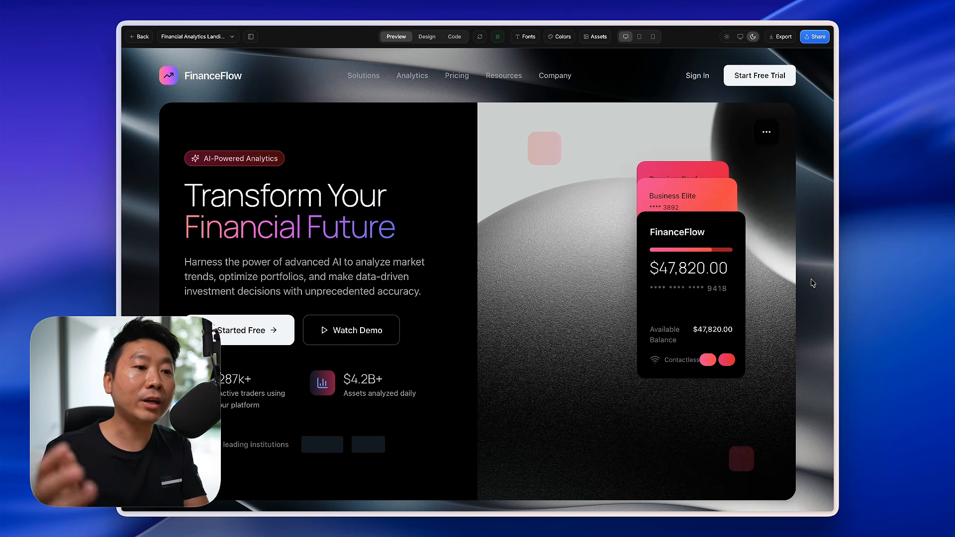
pyautogui.scroll(-1, 805, 318)
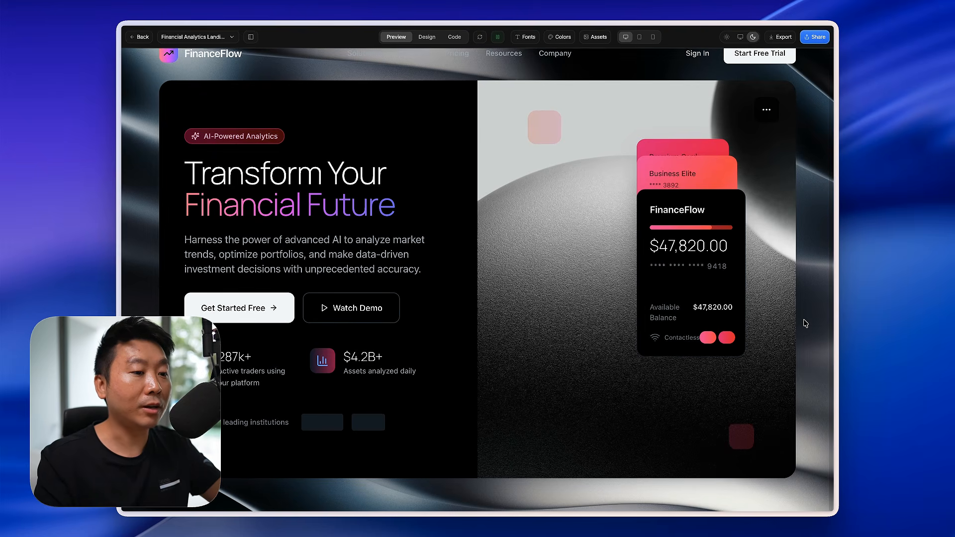
pyautogui.scroll(1, 805, 324)
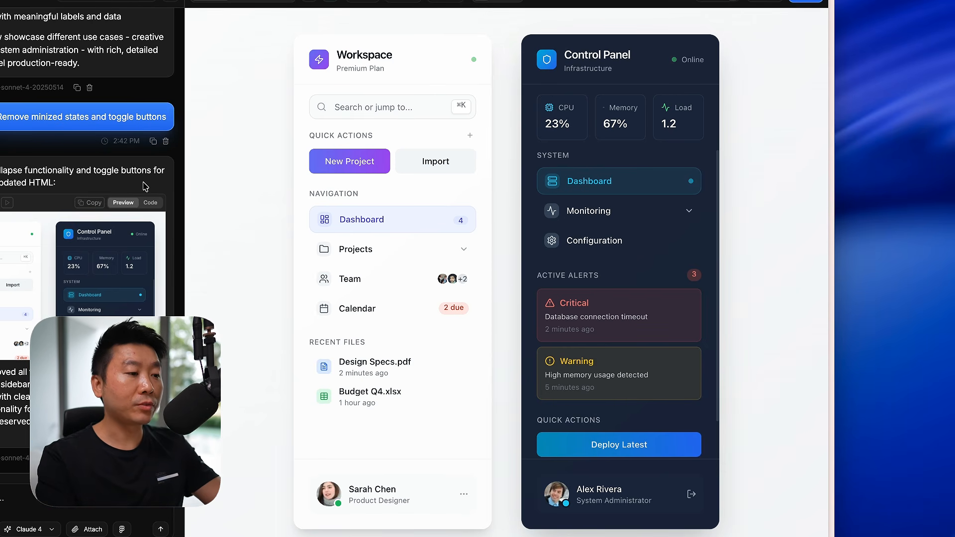
# Step: Expand the first prompt of the sidebar navigation project and view its attached HTML design in the preview
pyautogui.scroll(10, 144, 186)
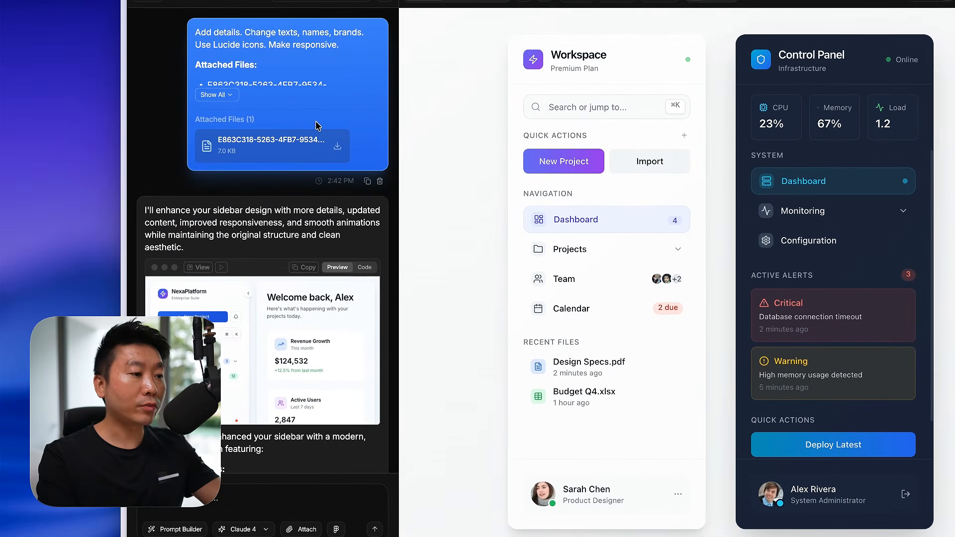
pyautogui.click(225, 101)
pyautogui.click(244, 197)
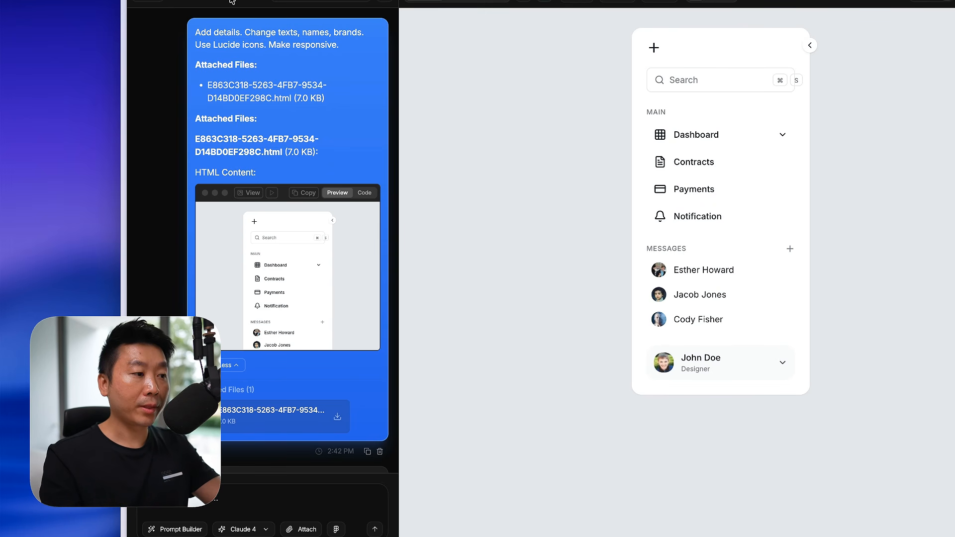
# Step: View the first generated version, the NexaPlatform dashboard with sidebar, in the preview
pyautogui.scroll(-8, 171, 249)
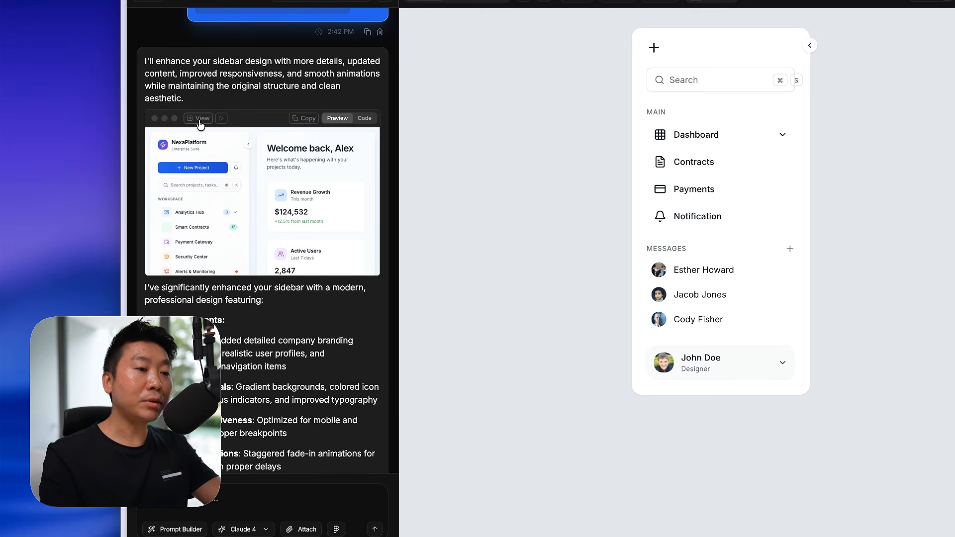
pyautogui.click(200, 122)
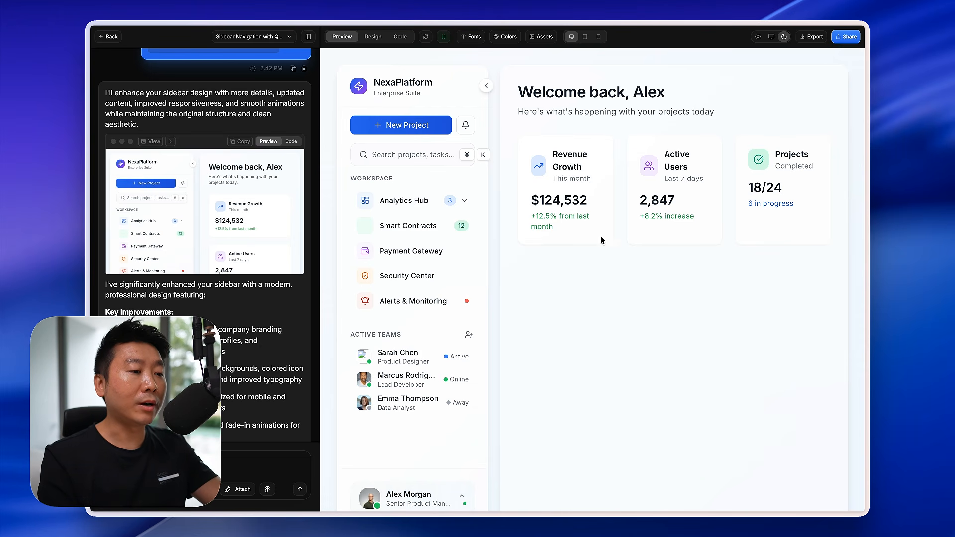
pyautogui.scroll(-1, 489, 309)
pyautogui.scroll(1, 489, 309)
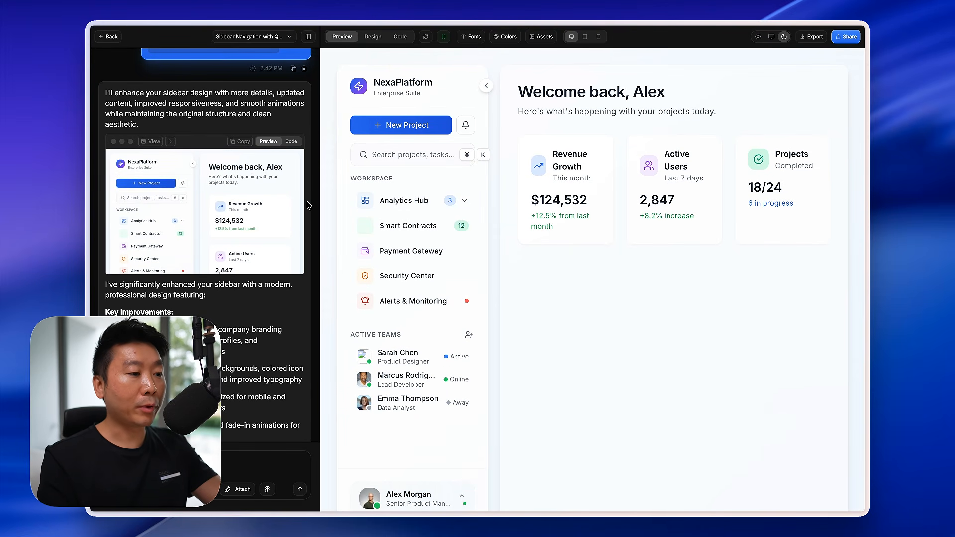
pyautogui.scroll(2, 308, 205)
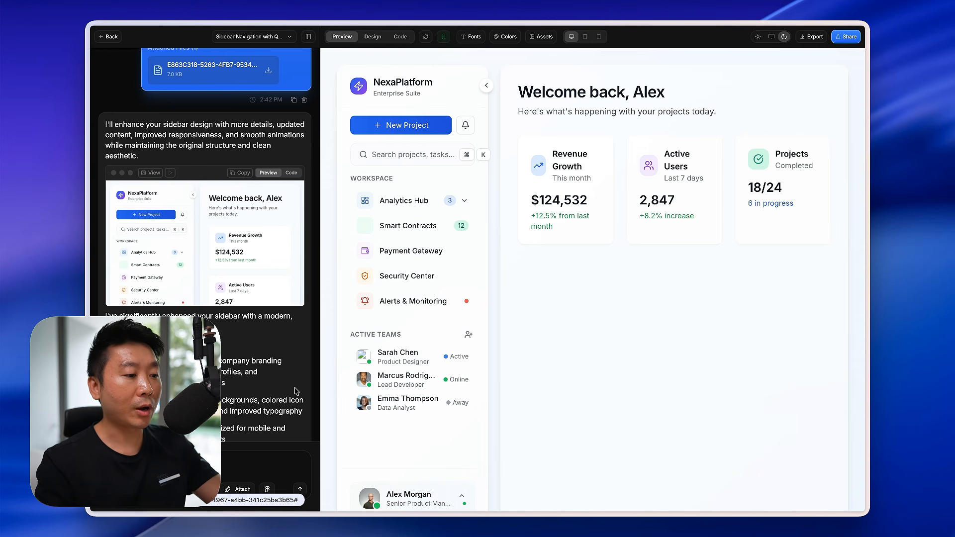
# Step: Review the prompts in the sidebar project's chat, and view the original HTML sidebar attached to the first prompt again
pyautogui.scroll(-10, 297, 391)
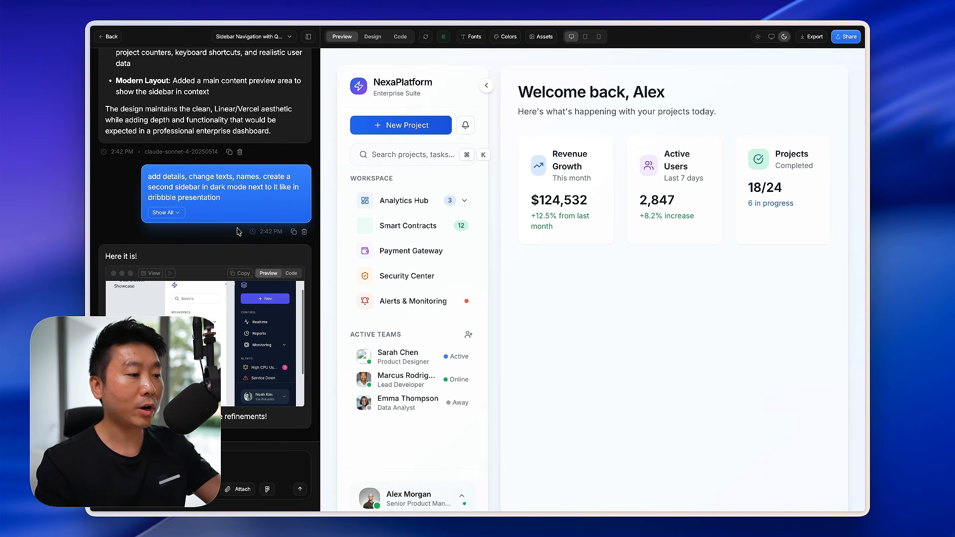
pyautogui.scroll(2, 302, 169)
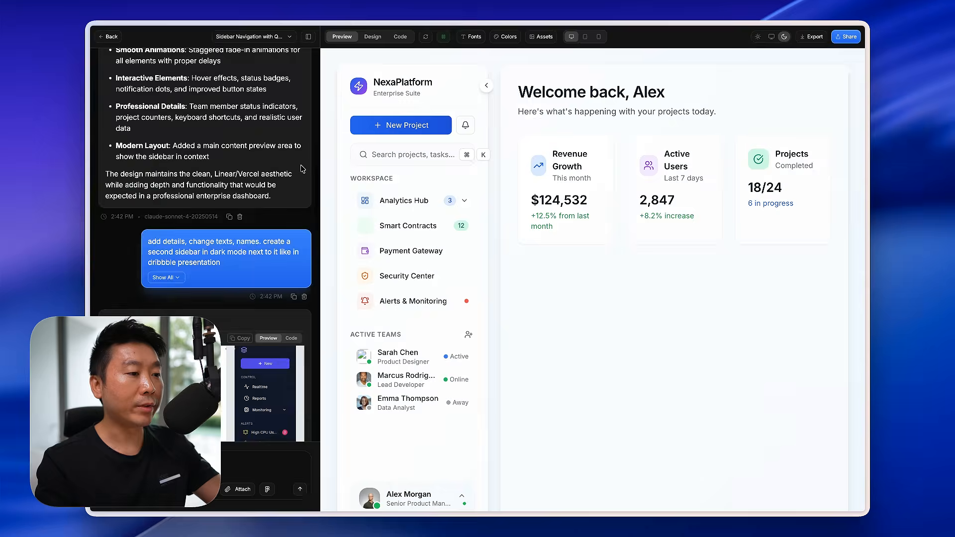
pyautogui.scroll(15, 302, 169)
pyautogui.scroll(-8, 169, 137)
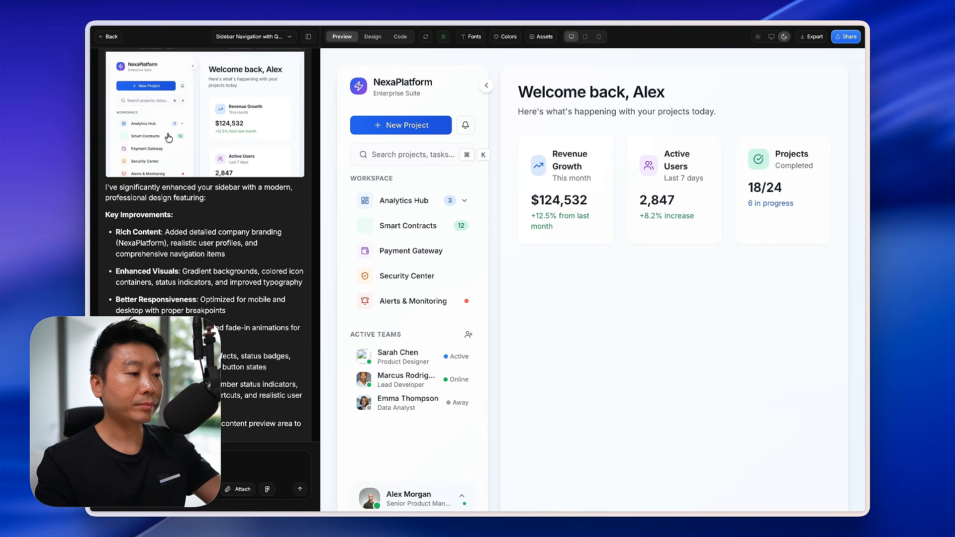
pyautogui.scroll(7, 169, 138)
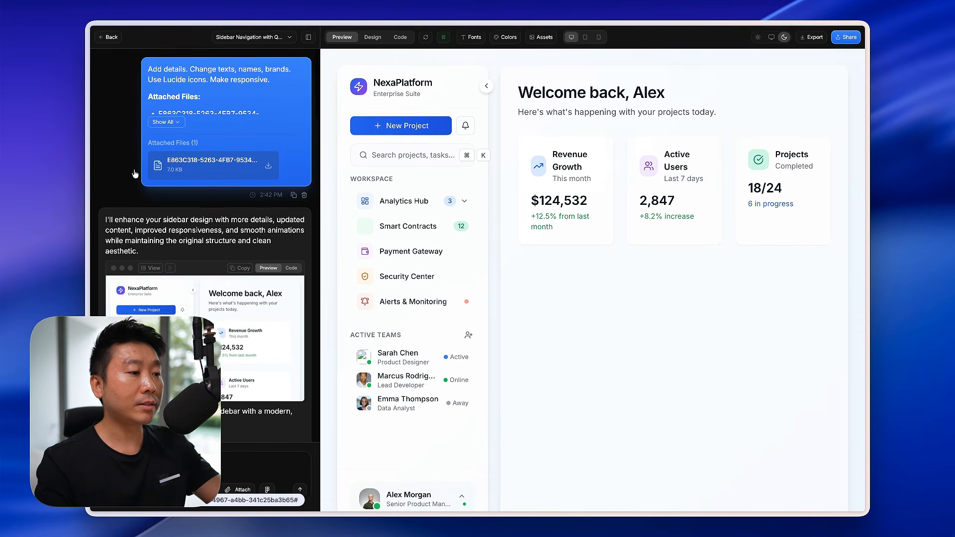
pyautogui.click(169, 124)
pyautogui.click(193, 204)
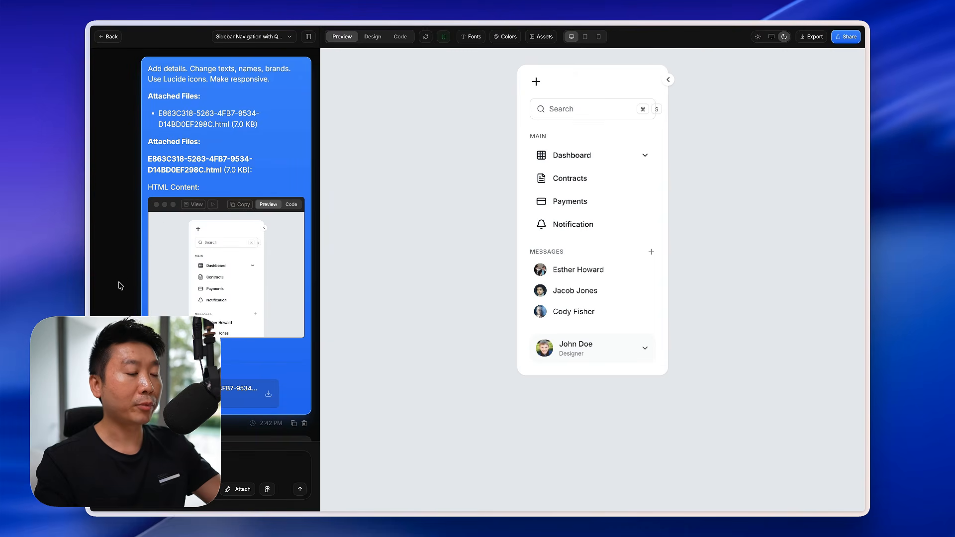
# Step: View the first light-and-dark dual sidebar version and the version generated by the "Fix the UI issues." prompt
pyautogui.scroll(-15, 120, 285)
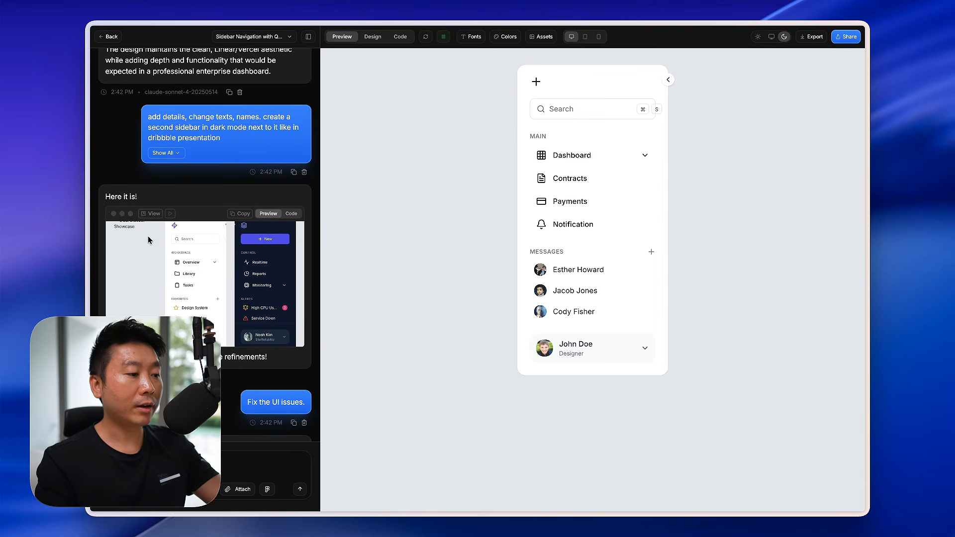
pyautogui.click(155, 214)
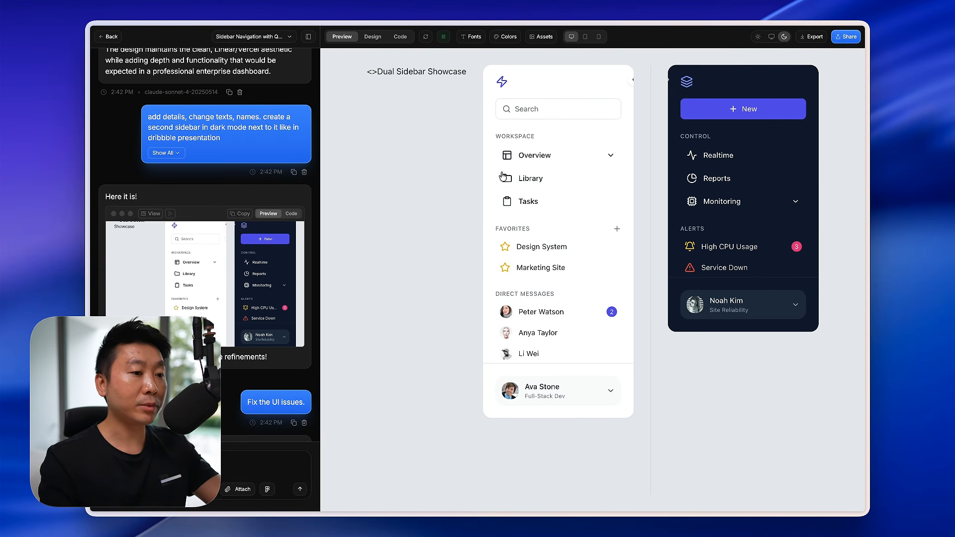
pyautogui.scroll(-6, 206, 247)
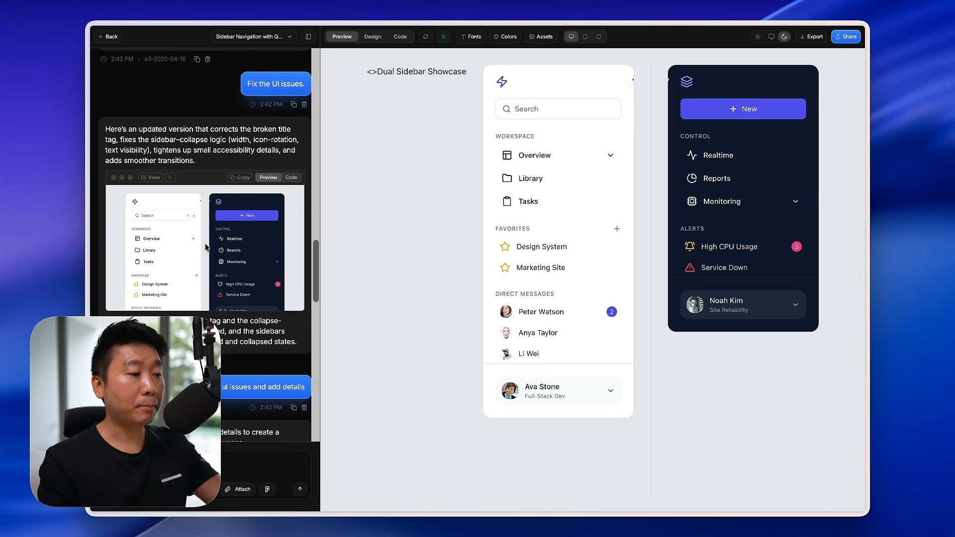
pyautogui.click(152, 179)
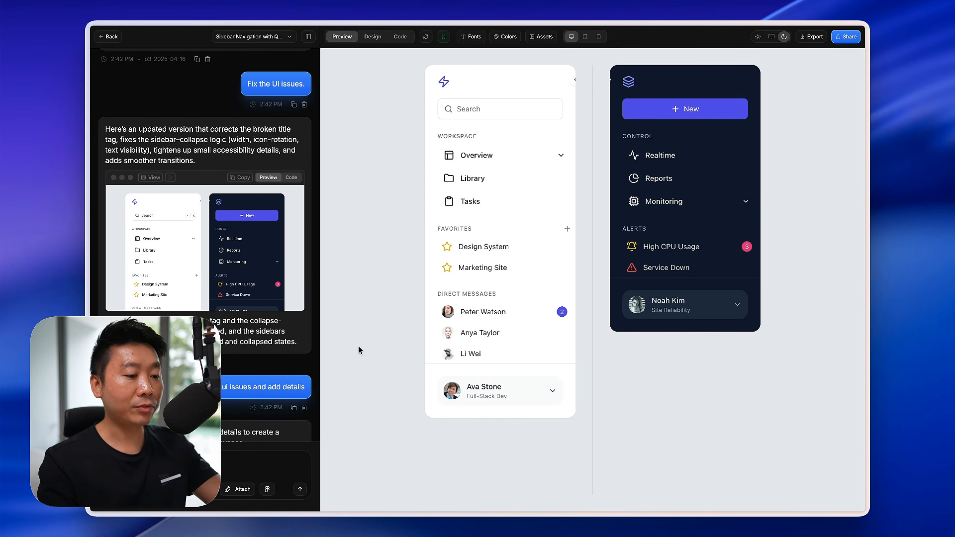
pyautogui.scroll(-1, 252, 396)
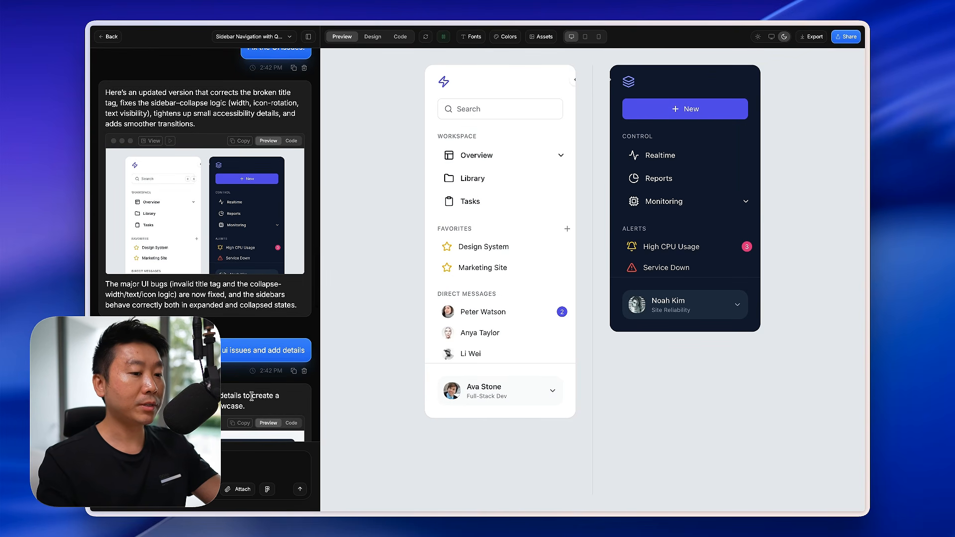
# Step: View the version generated by "fix ui issues and add details" and read its list of improvements
pyautogui.scroll(-6, 252, 397)
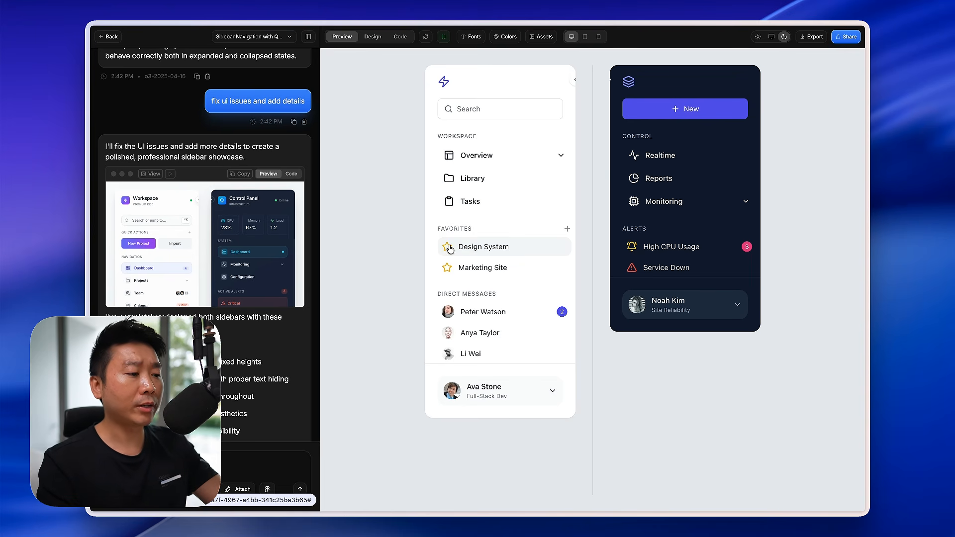
pyautogui.click(152, 176)
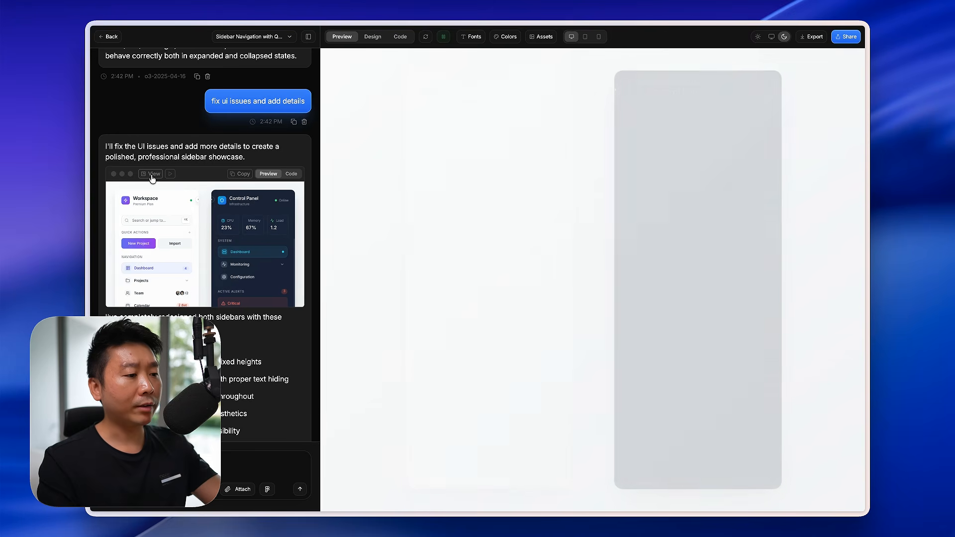
pyautogui.scroll(-5, 152, 178)
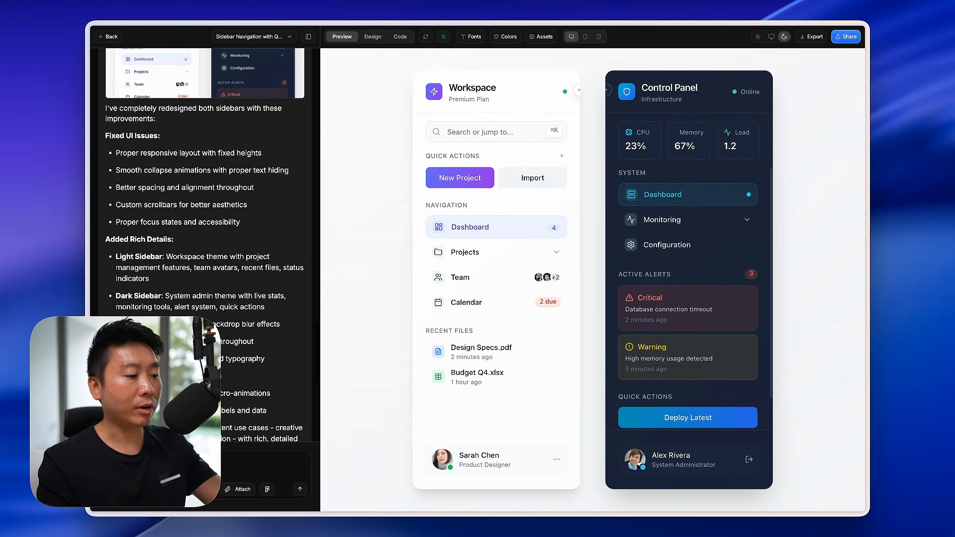
pyautogui.scroll(-3, 205, 243)
pyautogui.scroll(8, 205, 244)
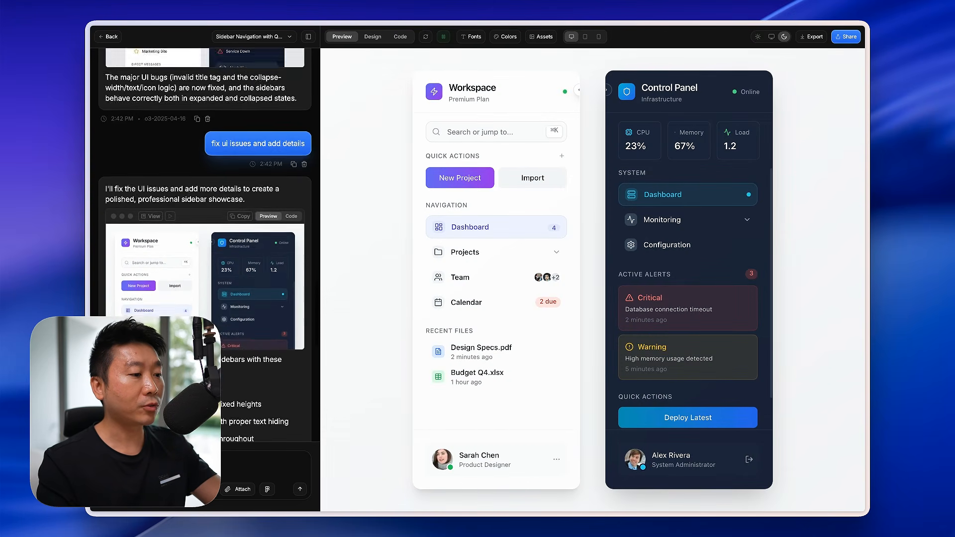
pyautogui.scroll(-1, 205, 244)
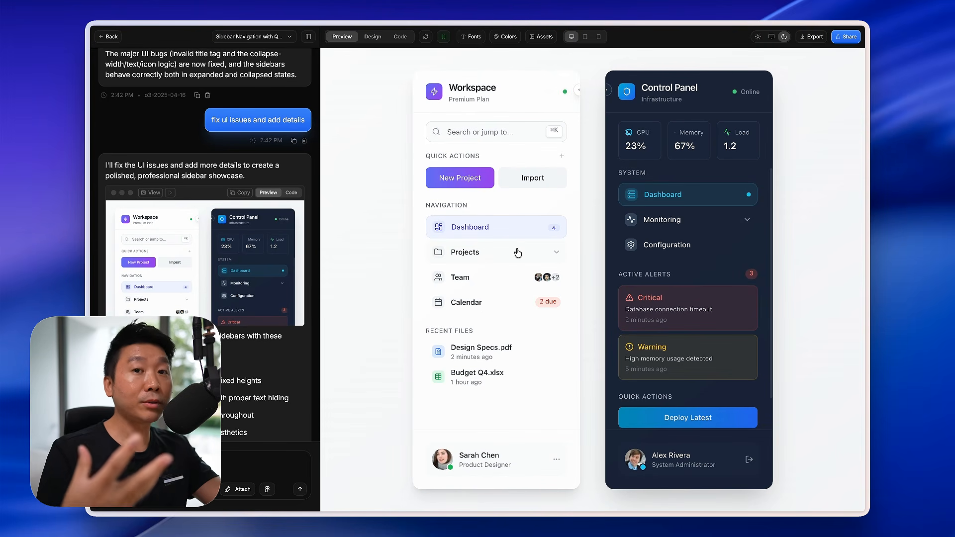
# Step: Test the Workspace sidebar's collapse toggle, and view the version generated by the "Remove minized states and toggle buttons" prompt
pyautogui.scroll(-5, 252, 383)
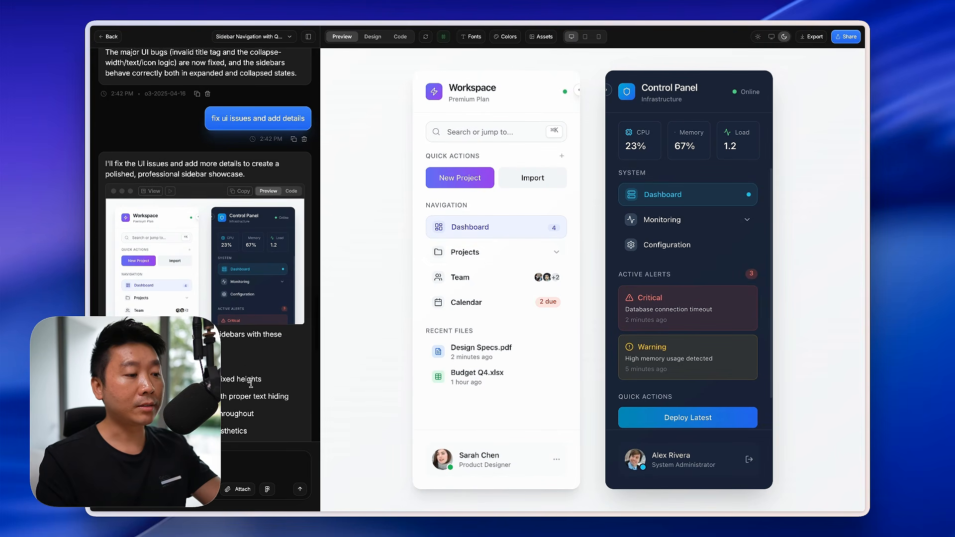
pyautogui.scroll(-5, 252, 383)
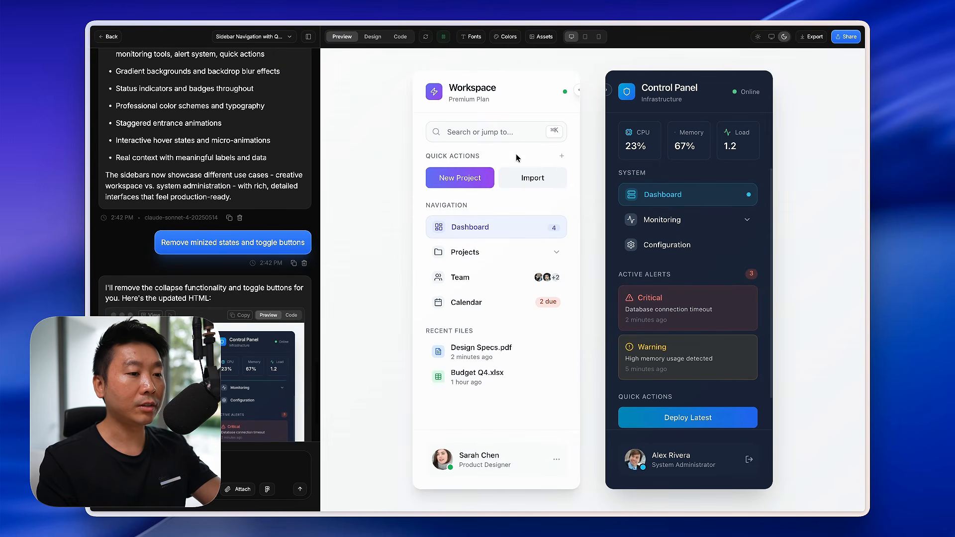
pyautogui.click(575, 94)
pyautogui.click(520, 91)
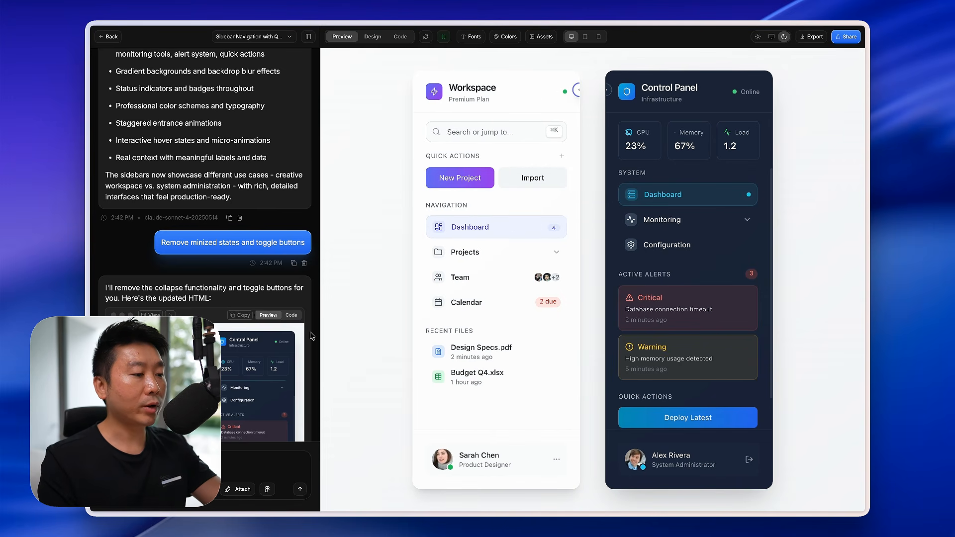
pyautogui.scroll(-3, 312, 336)
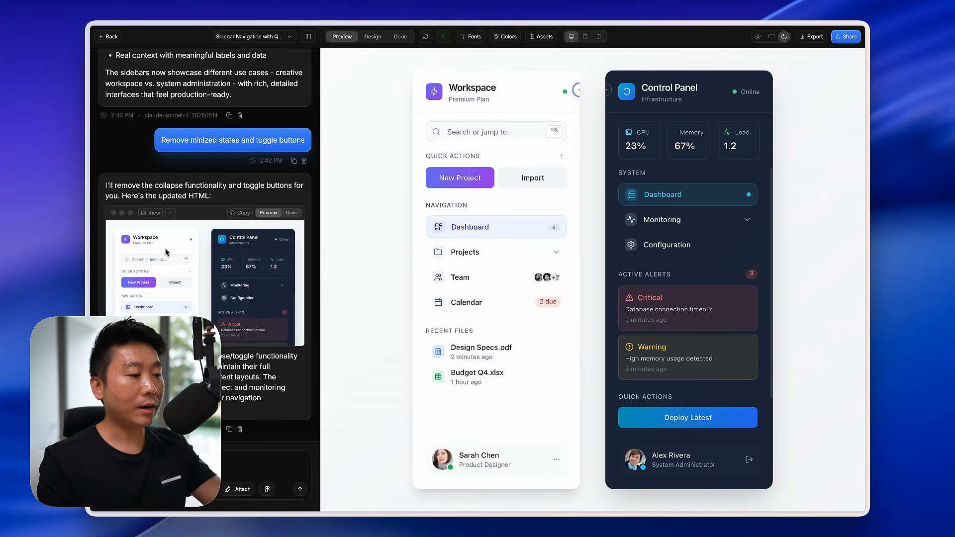
pyautogui.click(150, 212)
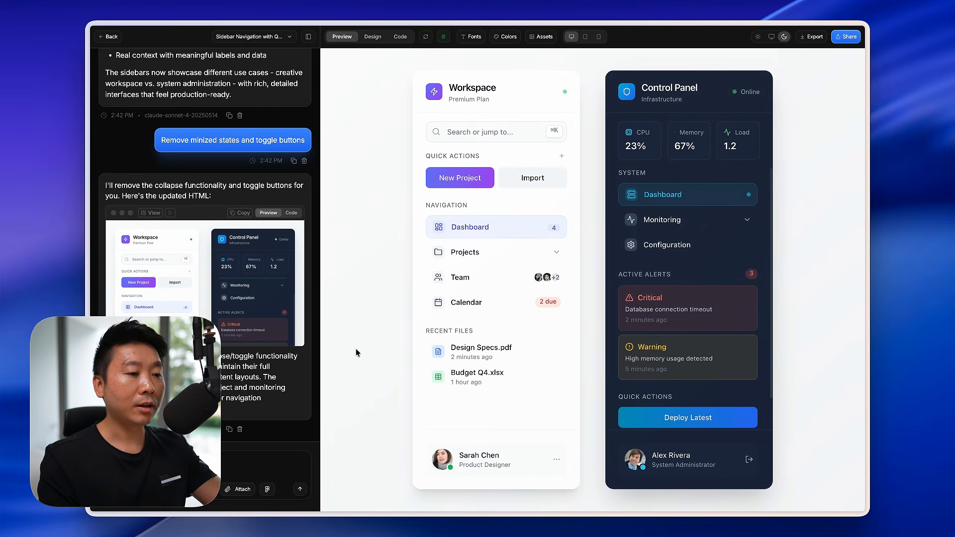
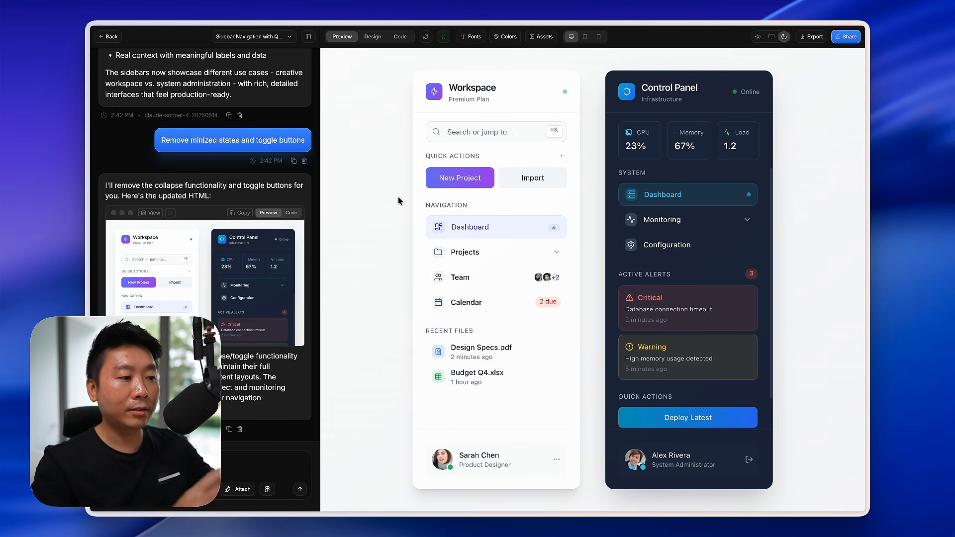
# Step: Set the color mode of the dual sidebar design to Light
pyautogui.click(500, 40)
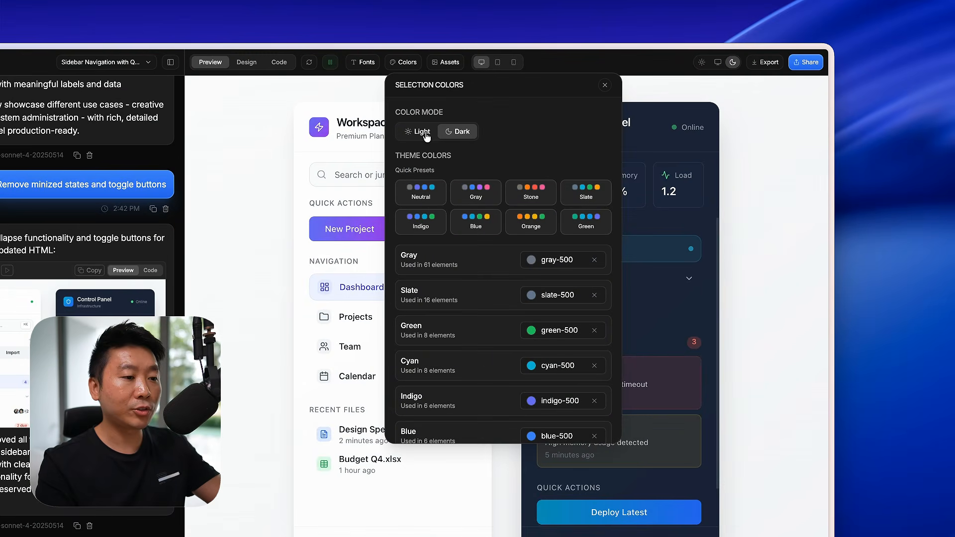
pyautogui.click(426, 132)
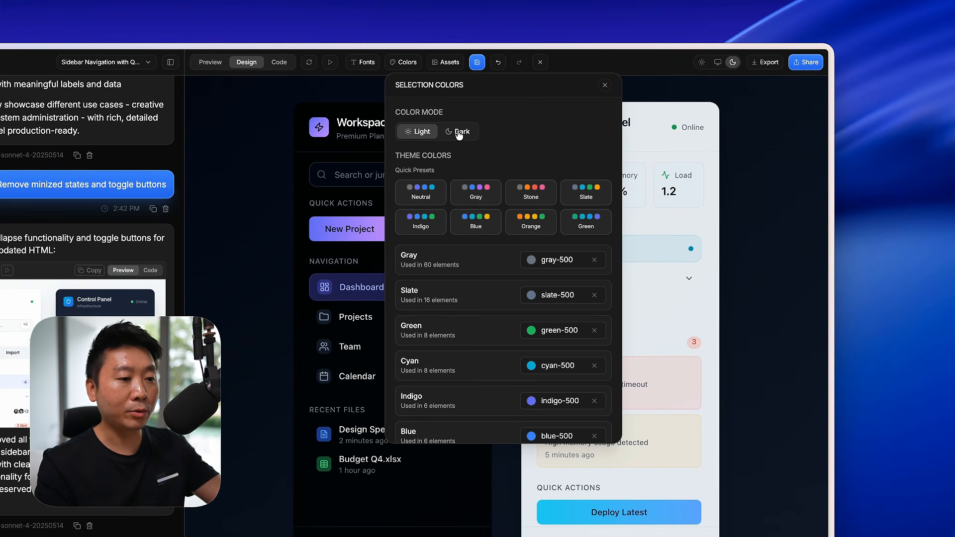
# Step: Try the Gray color preset on the dual sidebar design, and apply the Stone preset as its theme colors
pyautogui.click(481, 206)
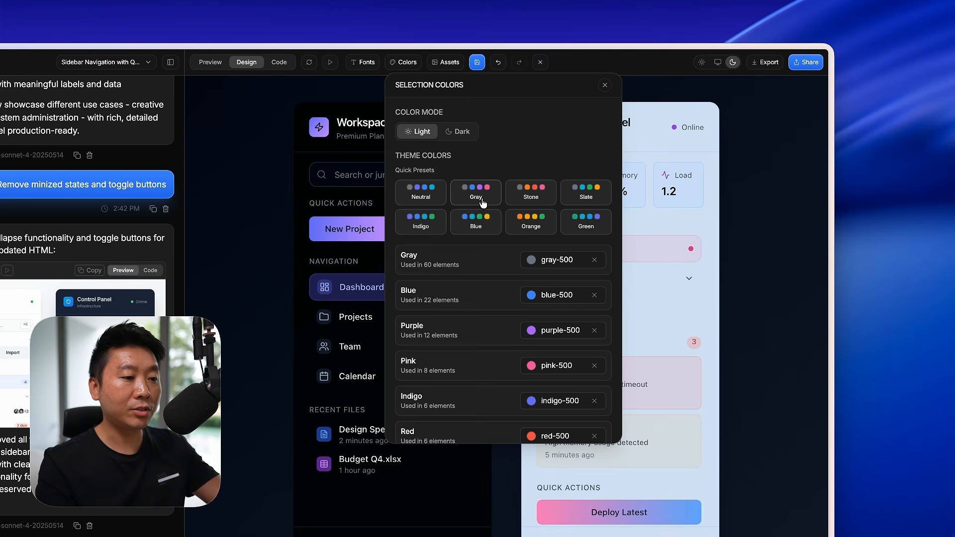
pyautogui.click(526, 200)
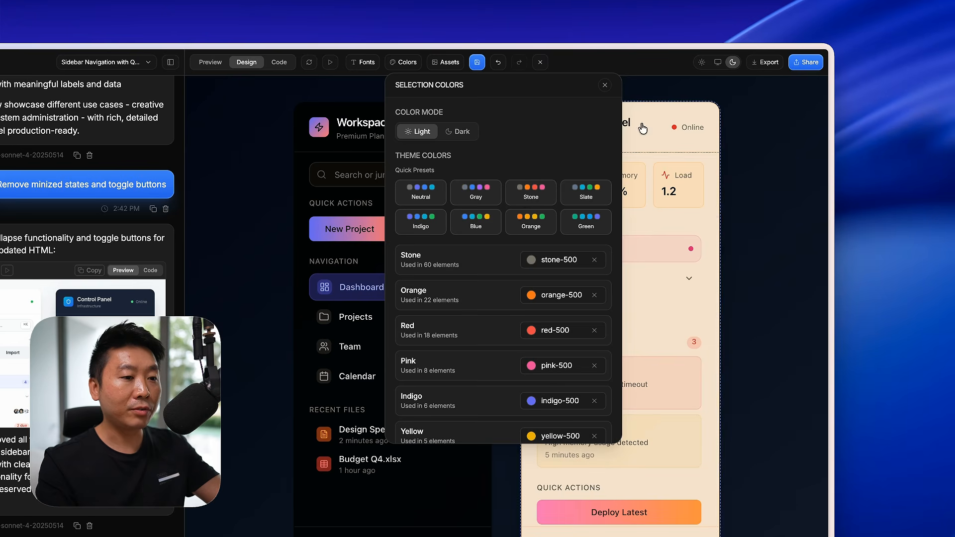
pyautogui.click(605, 85)
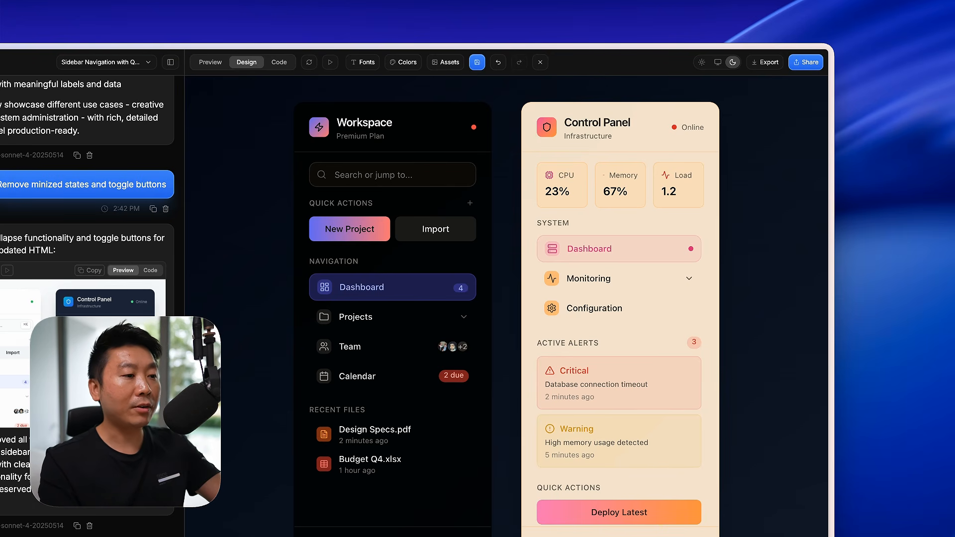
# Step: Try the Jakarta font pairing on the design, and apply the Manrope and Inter pairing
pyautogui.click(368, 66)
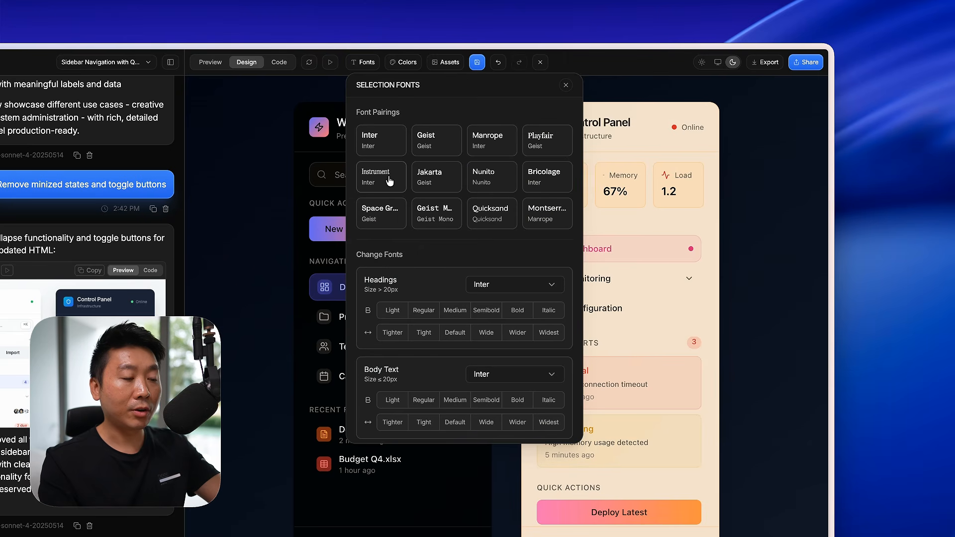
pyautogui.click(428, 183)
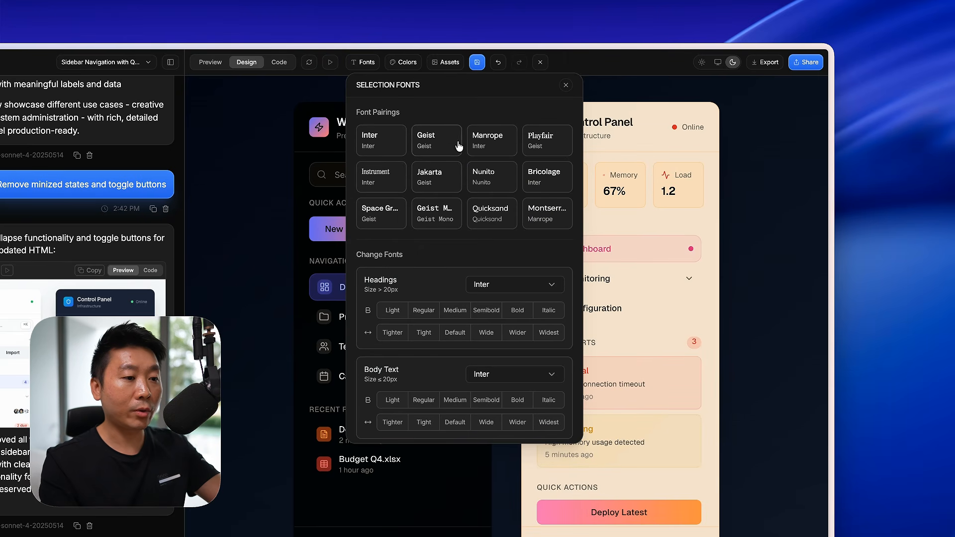
pyautogui.click(477, 144)
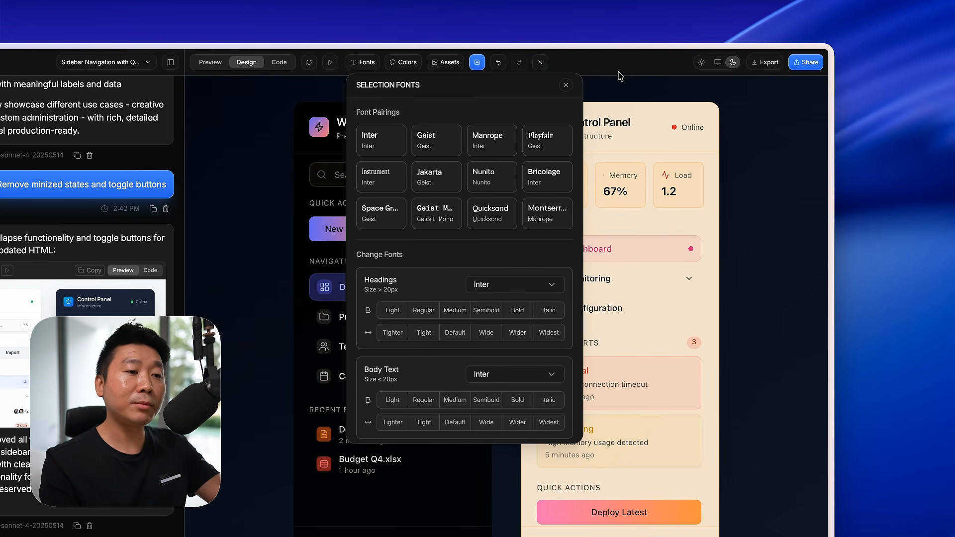
pyautogui.click(565, 85)
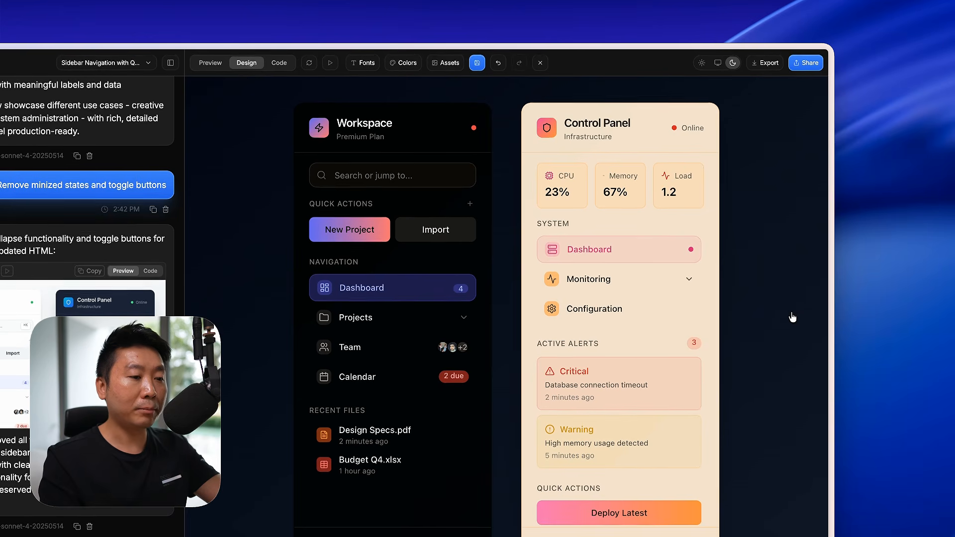
# Step: Replace the design's first image with the red-haired woman's portrait from the Unsplash "face" results
pyautogui.click(450, 64)
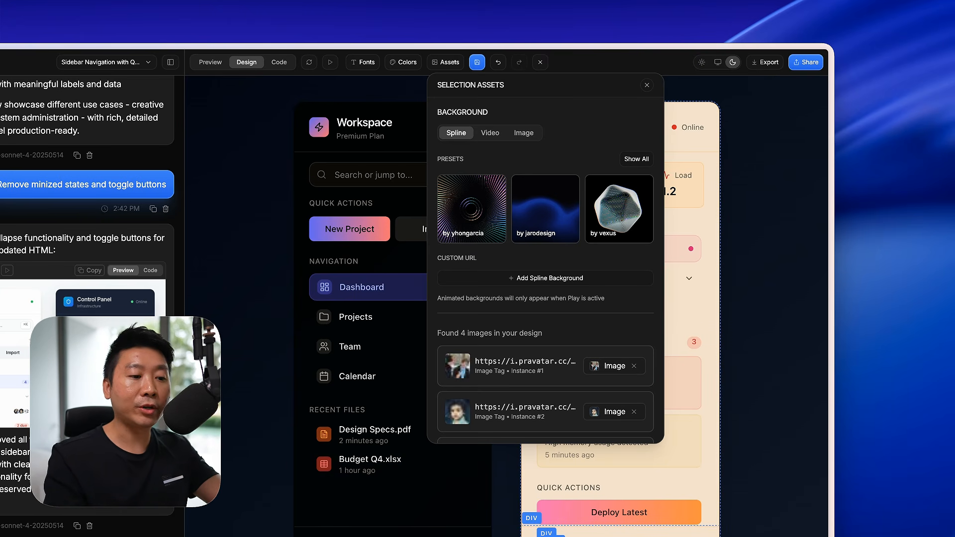
pyautogui.click(599, 369)
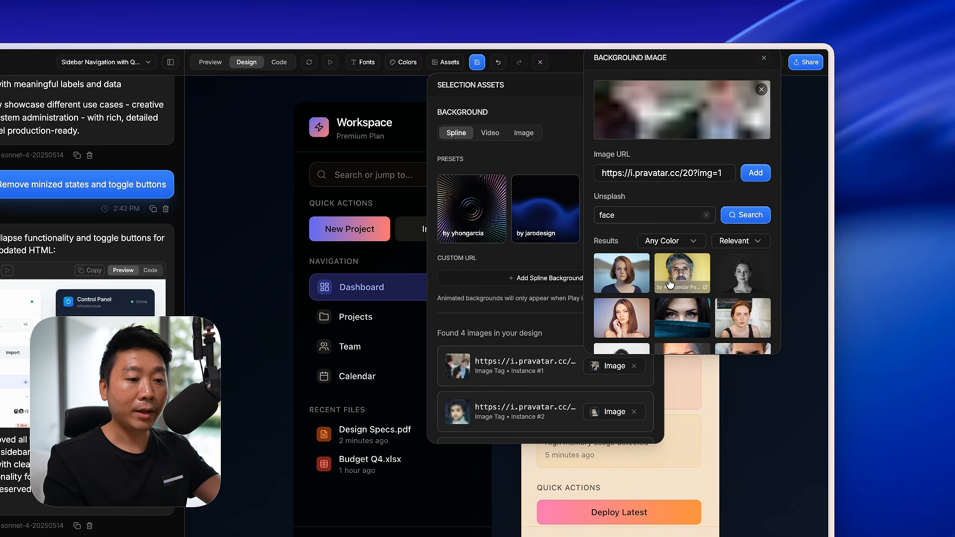
pyautogui.click(628, 273)
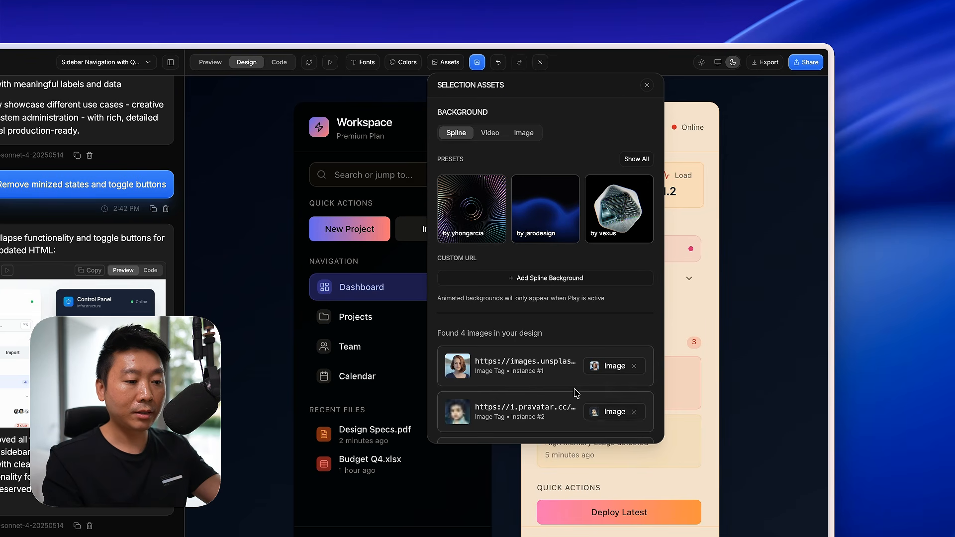
# Step: Replace the third image with a long-haired woman's Unsplash portrait and the fourth with the black-and-white portrait of a bearded man
pyautogui.scroll(-2, 573, 390)
pyautogui.click(614, 367)
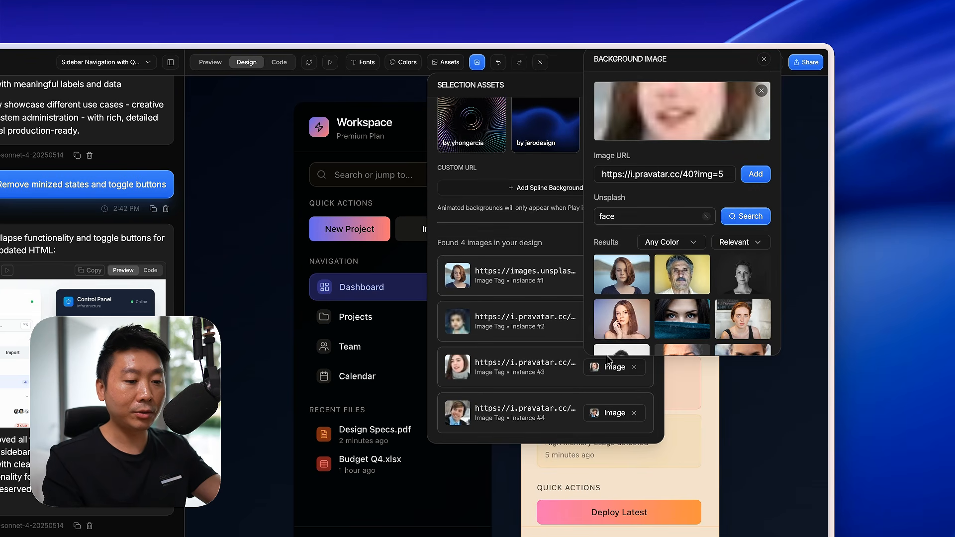
pyautogui.click(636, 315)
pyautogui.click(608, 413)
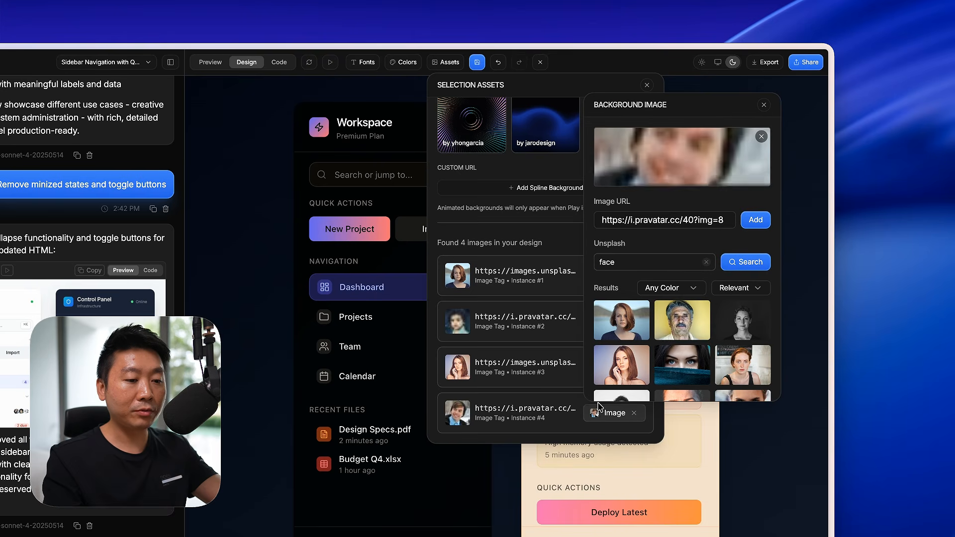
pyautogui.scroll(-2, 686, 326)
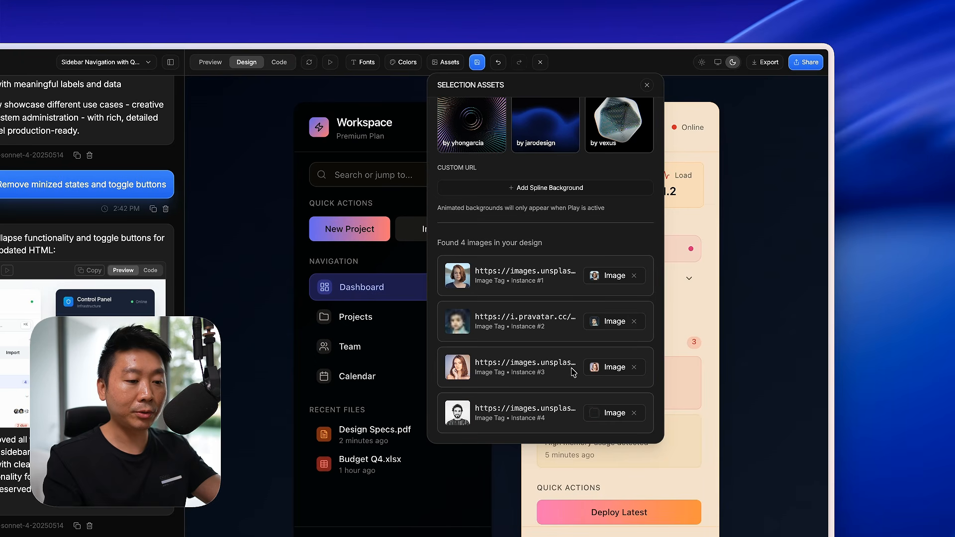
pyautogui.click(622, 341)
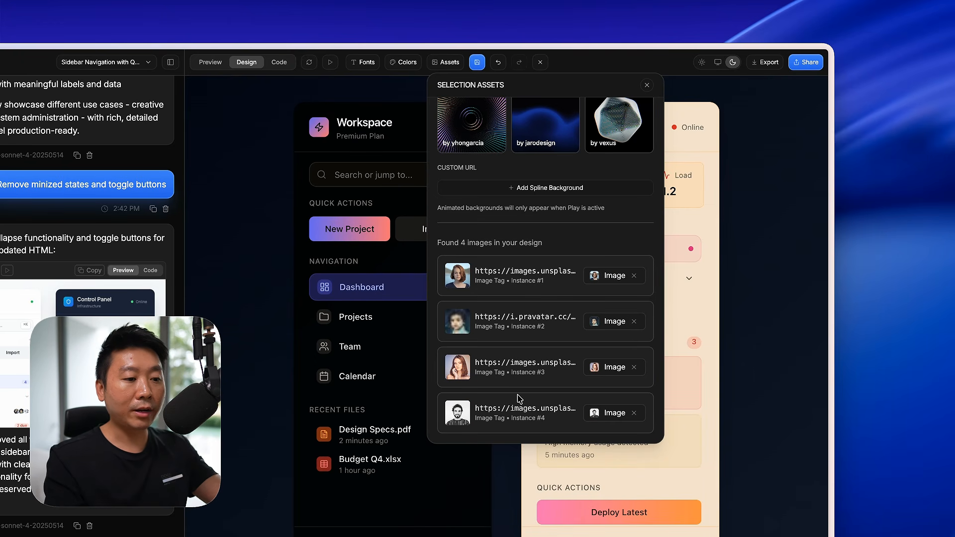
# Step: Replace the design's second image with the Unsplash portrait of the man on a yellow background
pyautogui.click(602, 321)
pyautogui.scroll(-2, 682, 438)
pyautogui.click(682, 438)
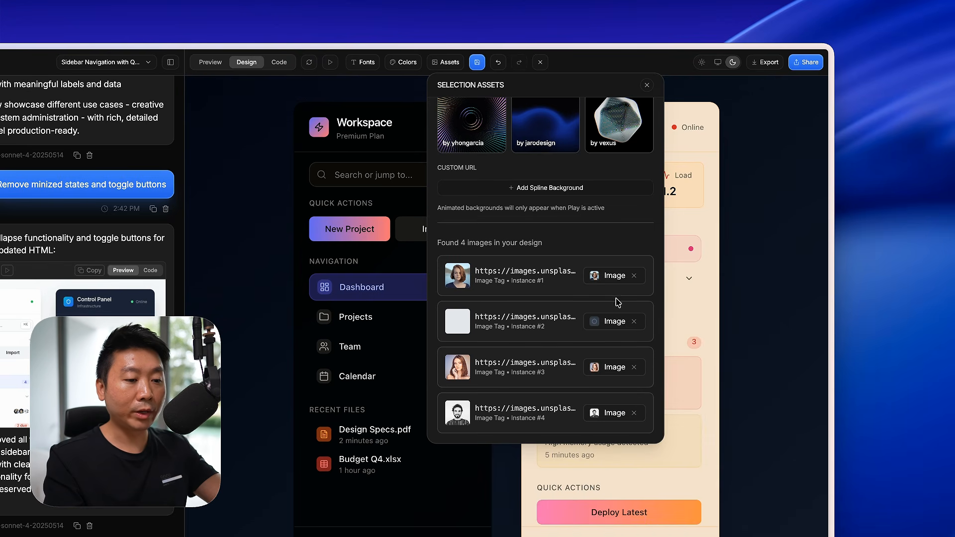
pyautogui.click(615, 275)
pyautogui.scroll(-3, 682, 423)
pyautogui.scroll(-2, 683, 423)
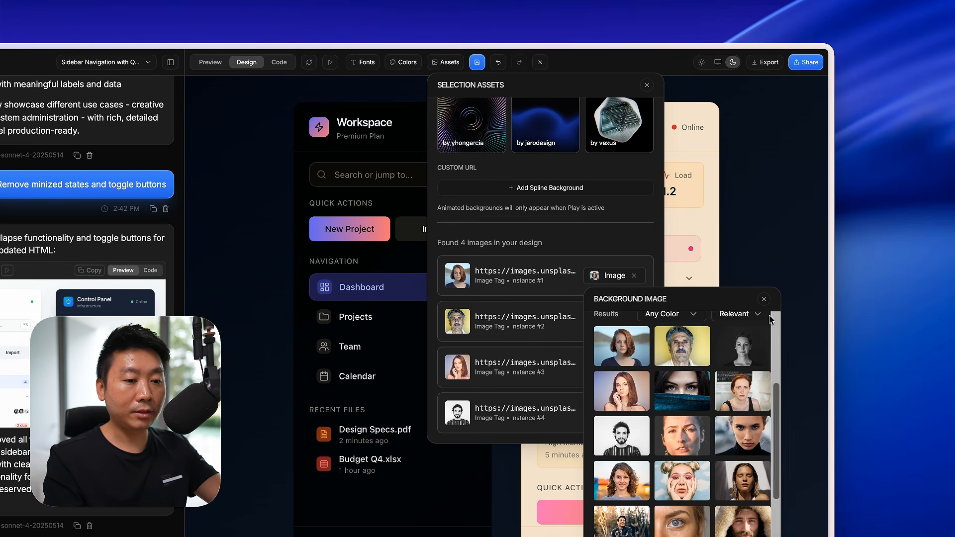
pyautogui.click(764, 299)
pyautogui.click(648, 86)
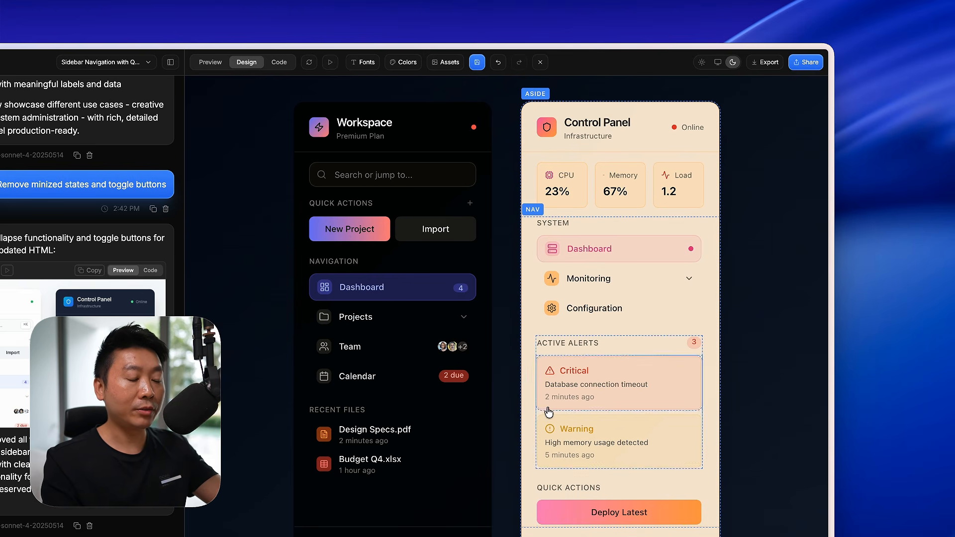
# Step: Try the radiating-lines Spline background preset and the blue wave preset behind the sidebars, and expand the full preset list
pyautogui.click(435, 66)
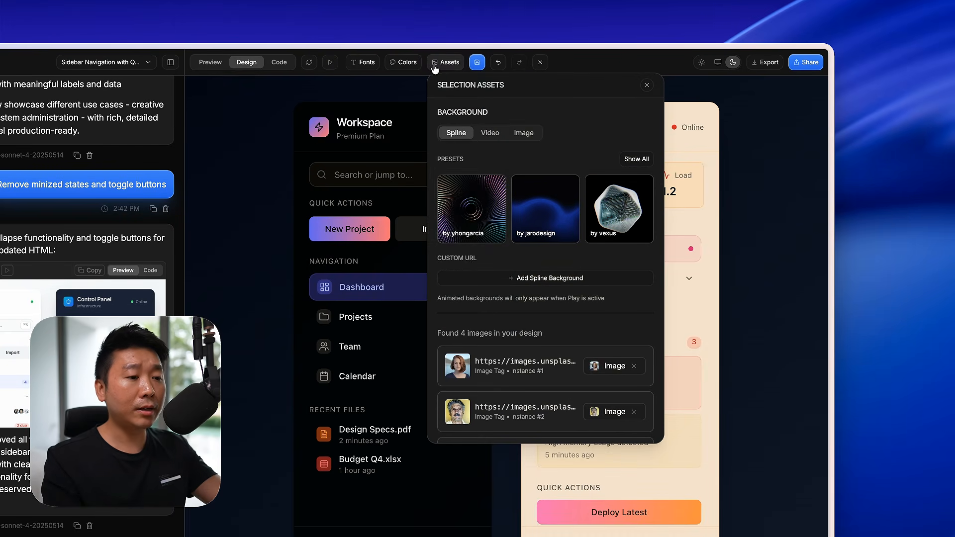
pyautogui.click(497, 214)
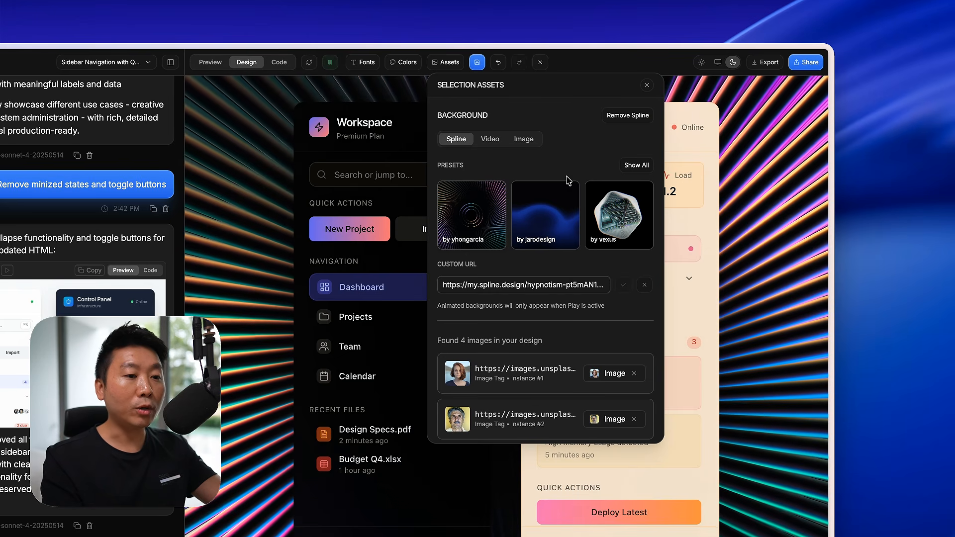
pyautogui.click(574, 201)
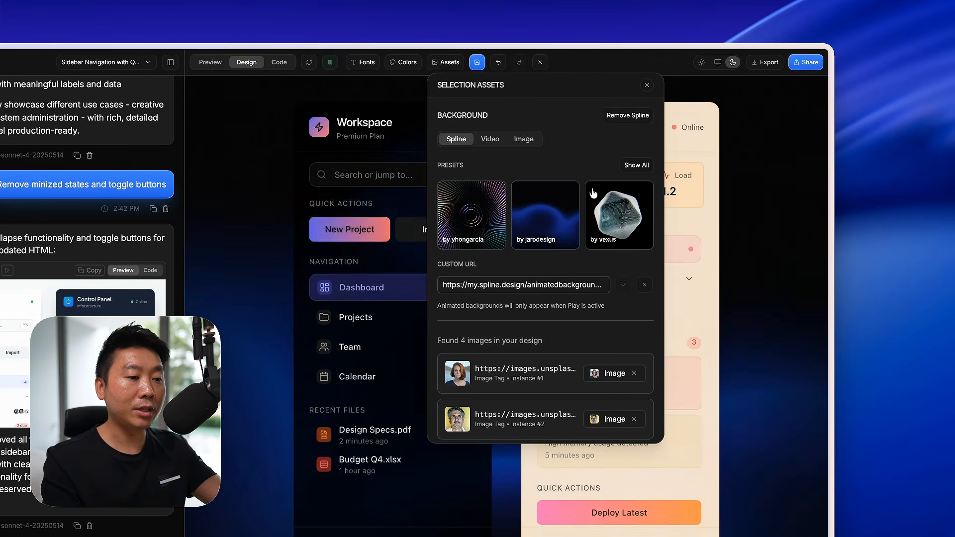
pyautogui.click(633, 167)
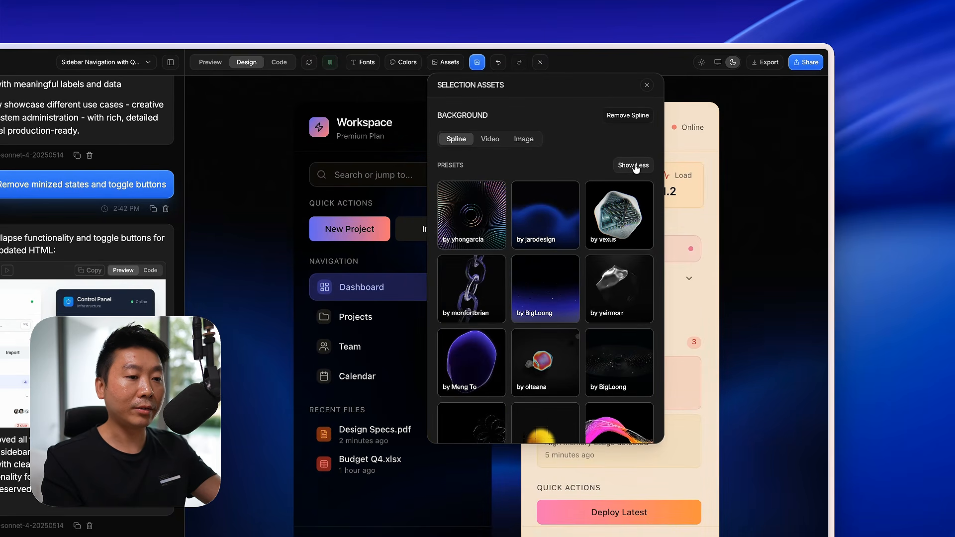
pyautogui.click(635, 166)
pyautogui.click(647, 85)
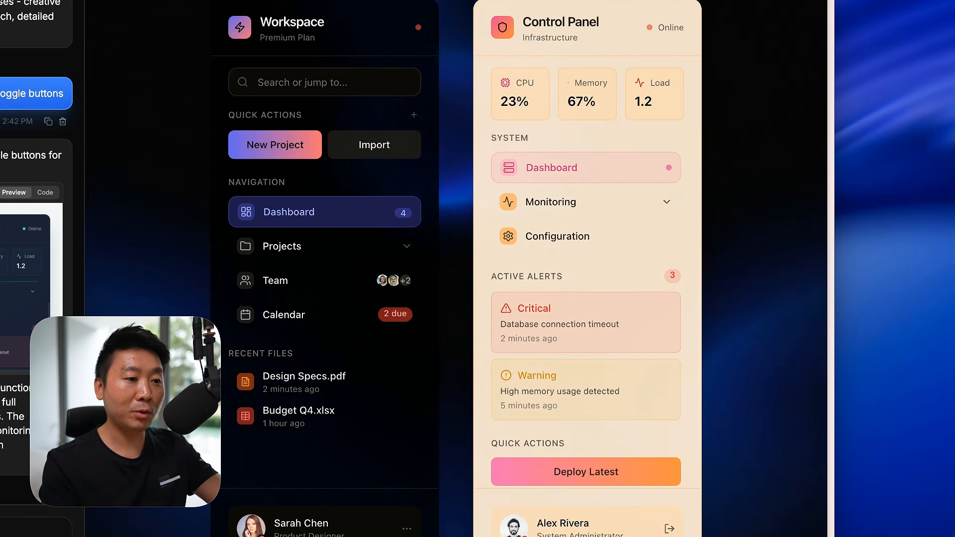
# Step: Apply the dark navy particle Spline background from the full preset list, and save the edits to the chat
pyautogui.click(501, 1)
pyautogui.click(606, 71)
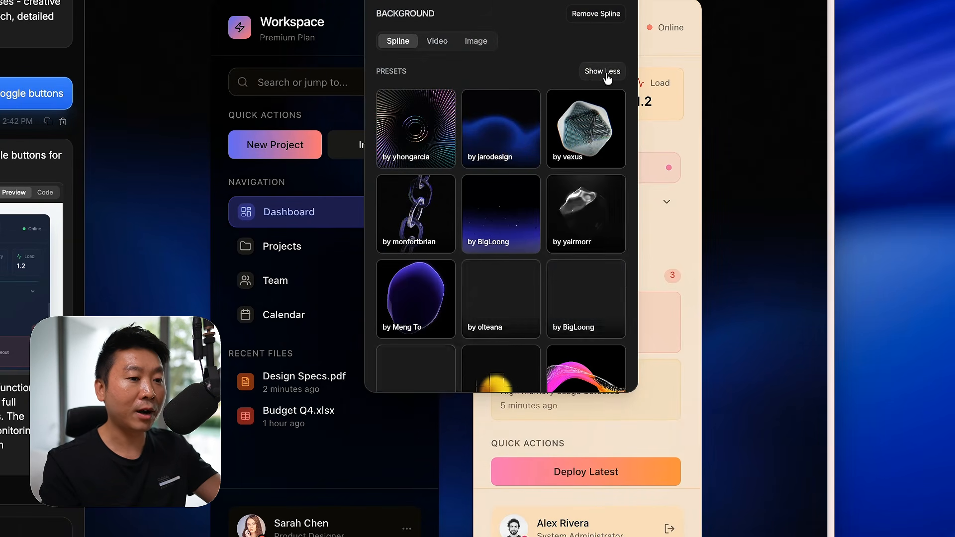
pyautogui.scroll(-3, 512, 204)
pyautogui.scroll(-3, 512, 205)
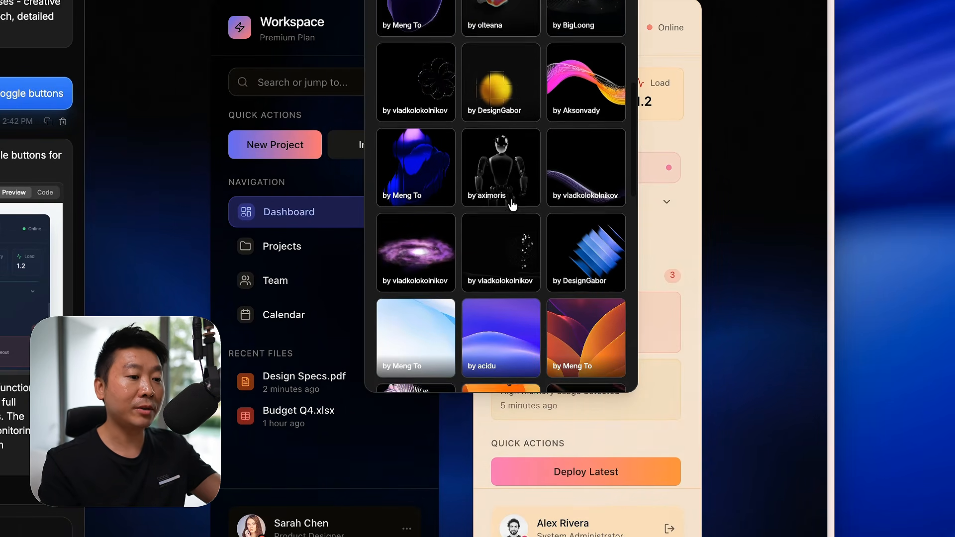
pyautogui.scroll(-4, 496, 222)
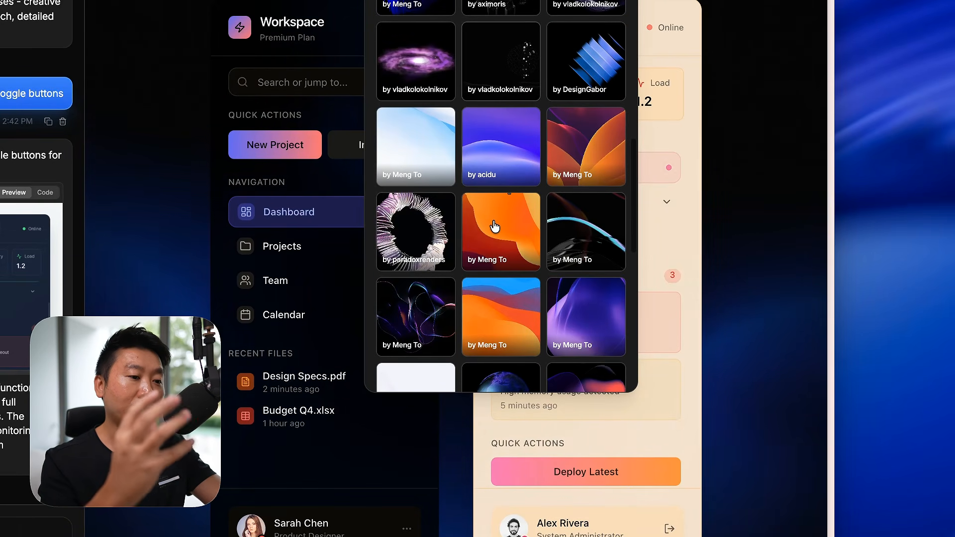
pyautogui.scroll(-2, 494, 227)
pyautogui.scroll(-4, 407, 213)
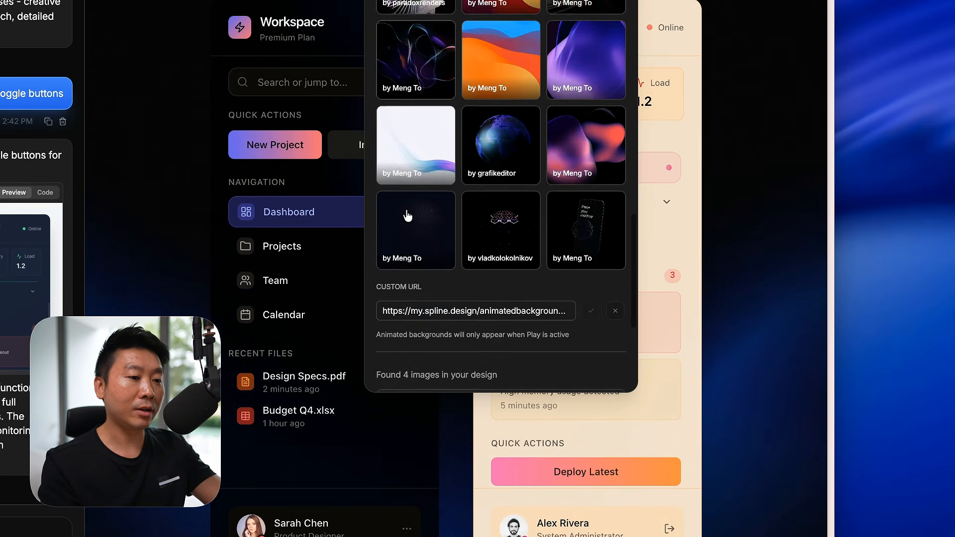
pyautogui.scroll(1, 541, 233)
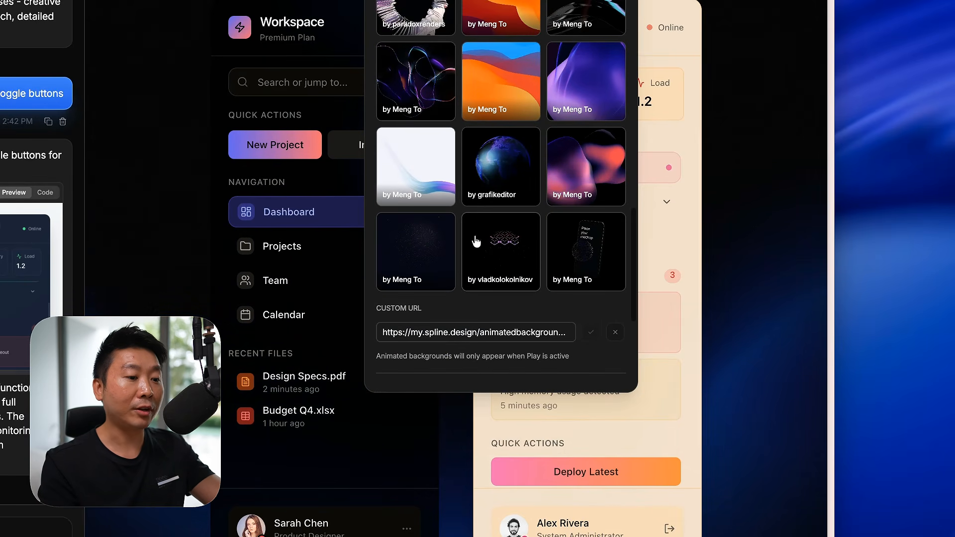
pyautogui.click(443, 243)
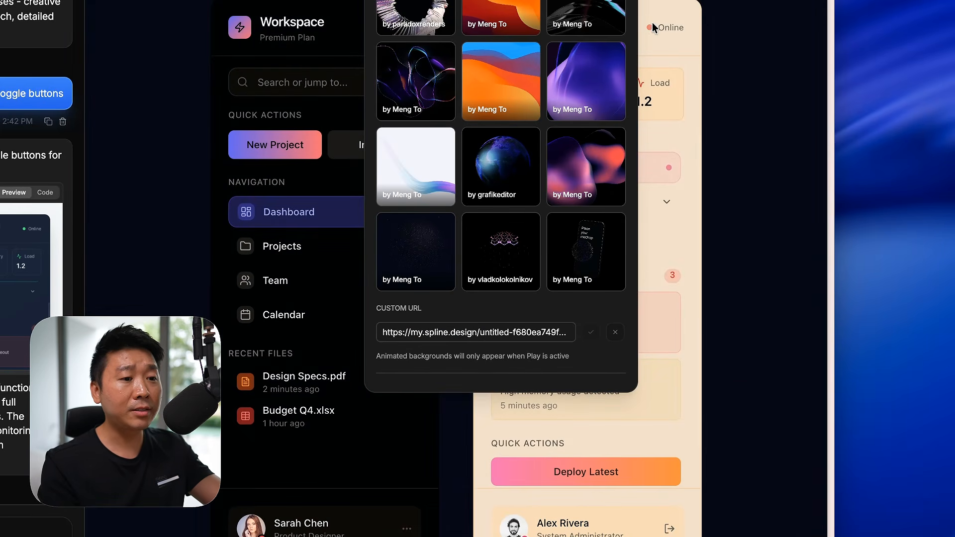
pyautogui.click(767, 164)
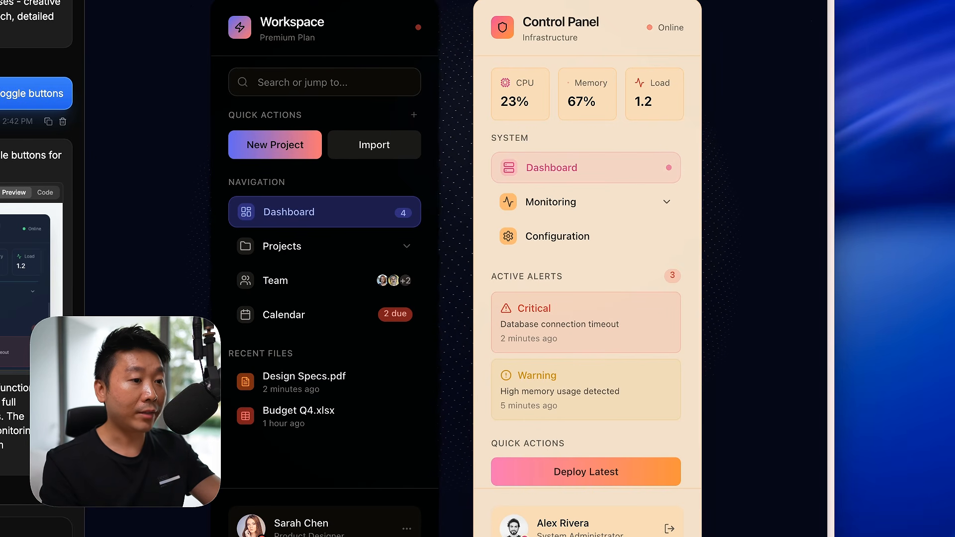
pyautogui.click(576, 15)
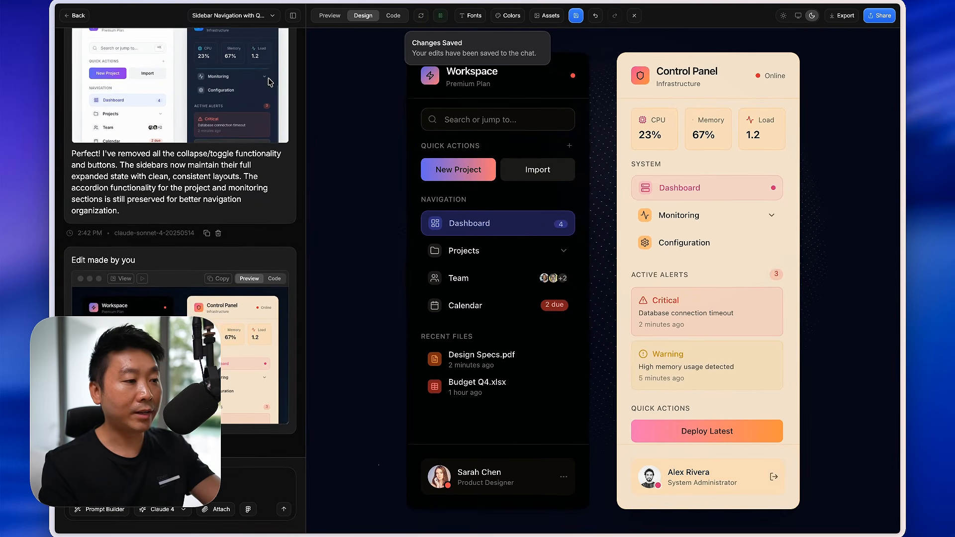
# Step: View the version generated by "Remove minized states and toggle buttons" and the manually edited version to compare them
pyautogui.scroll(3, 179, 184)
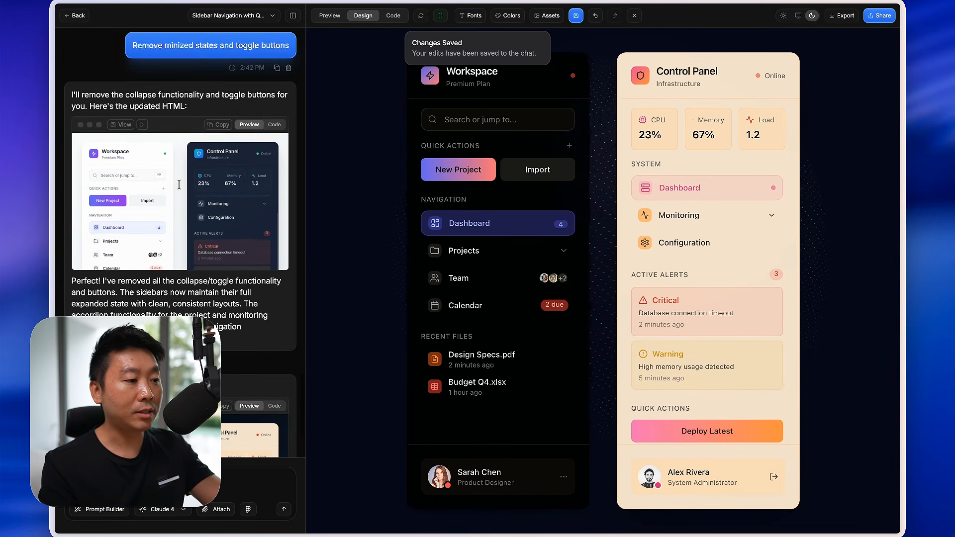
pyautogui.click(122, 127)
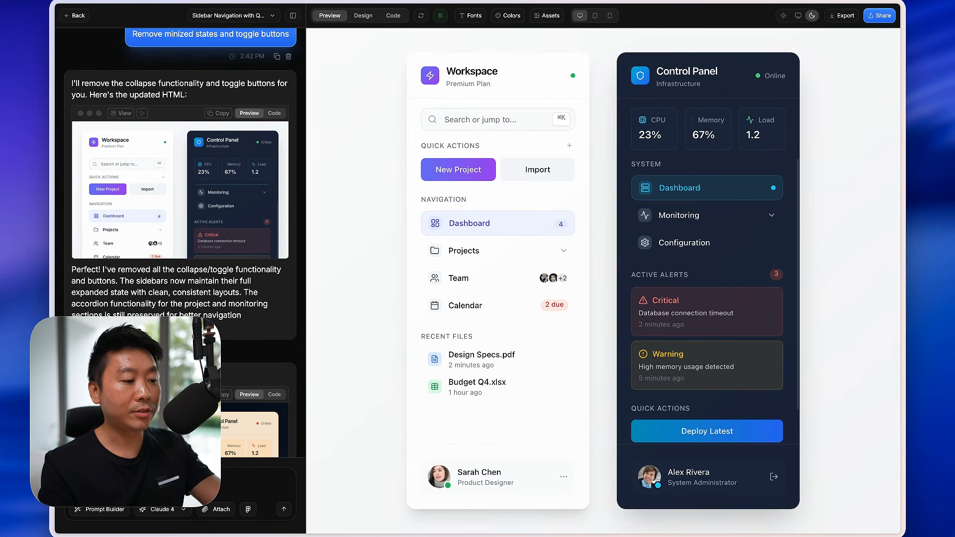
pyautogui.click(121, 395)
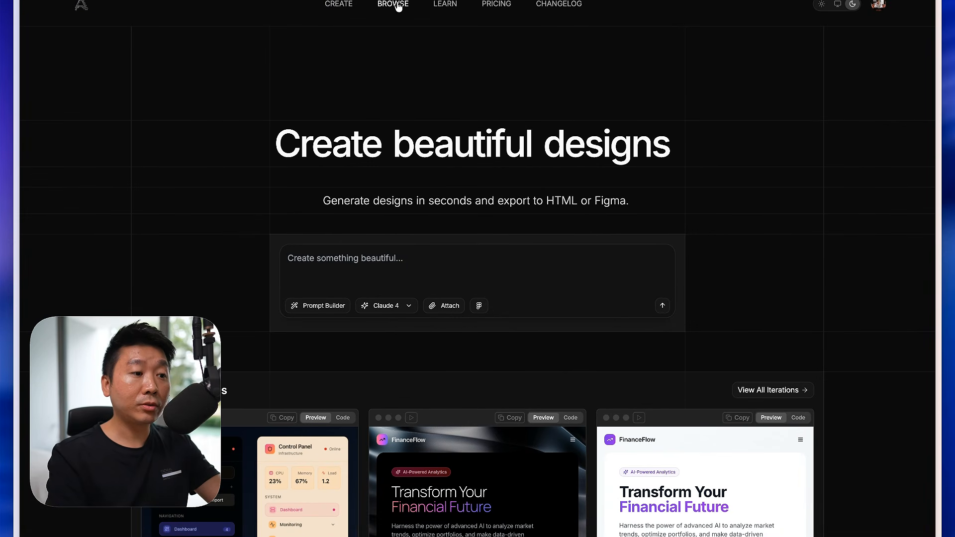
# Step: Open the community component gallery and look through the popular all-time components
pyautogui.click(398, 6)
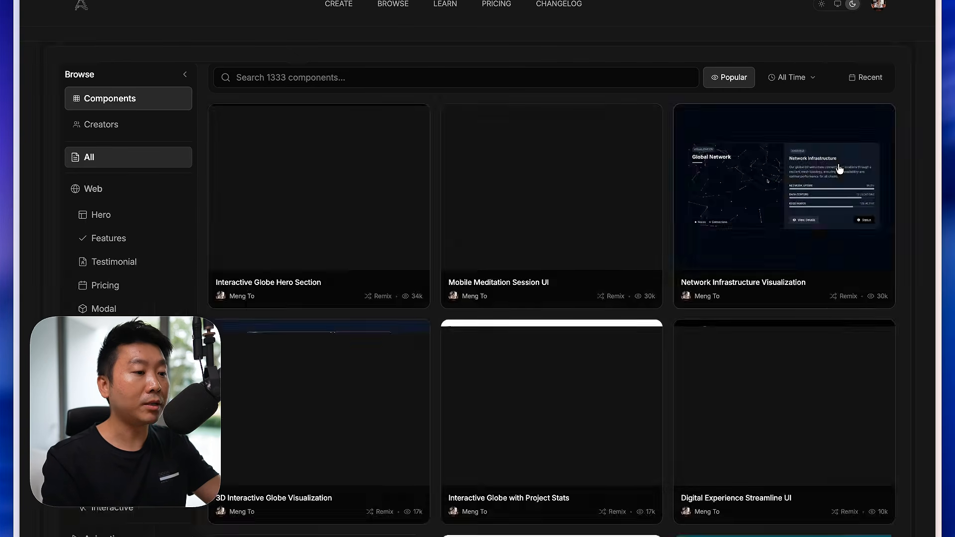
pyautogui.scroll(-7, 629, 321)
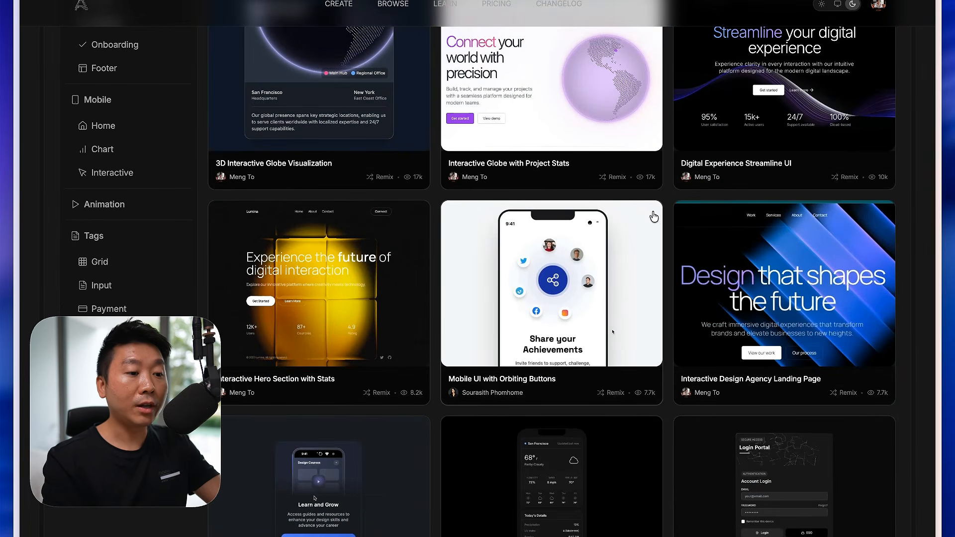
pyautogui.scroll(1, 617, 184)
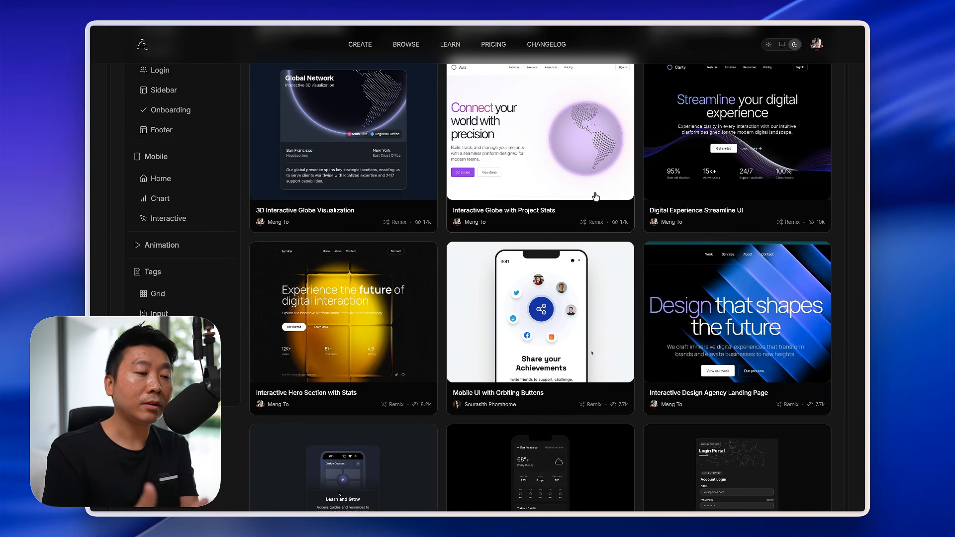
pyautogui.scroll(-18, 594, 335)
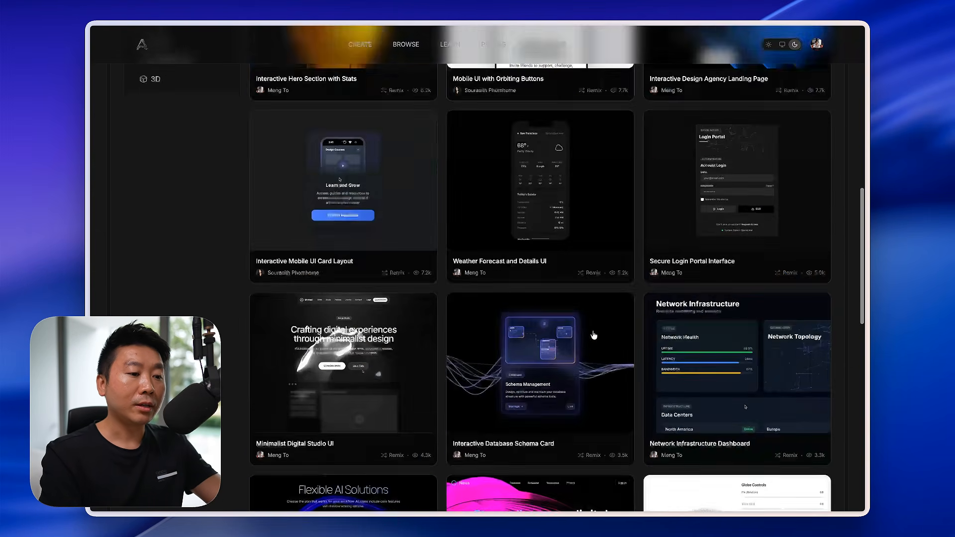
pyautogui.scroll(20, 594, 335)
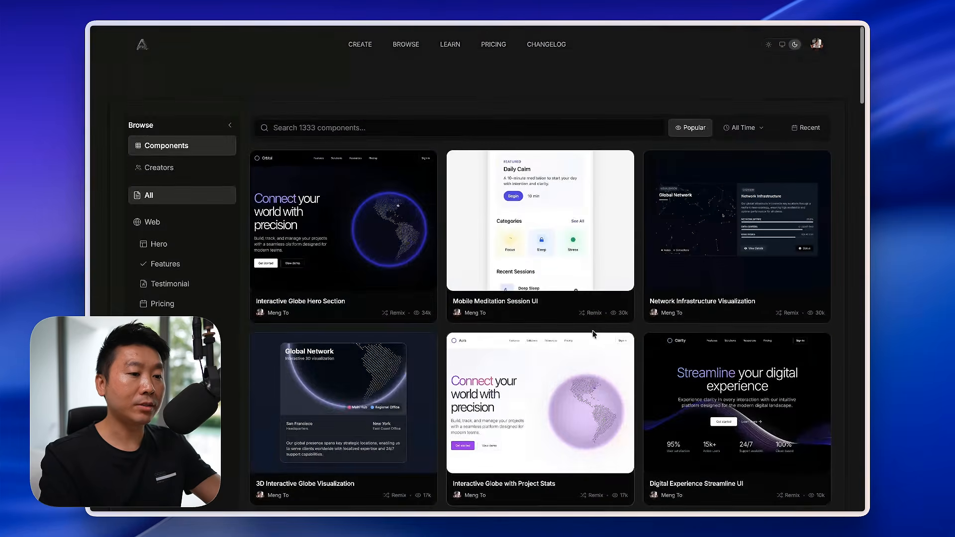
# Step: Filter the popular components to This Week, and switch the period to This Month to look through that selection
pyautogui.click(742, 107)
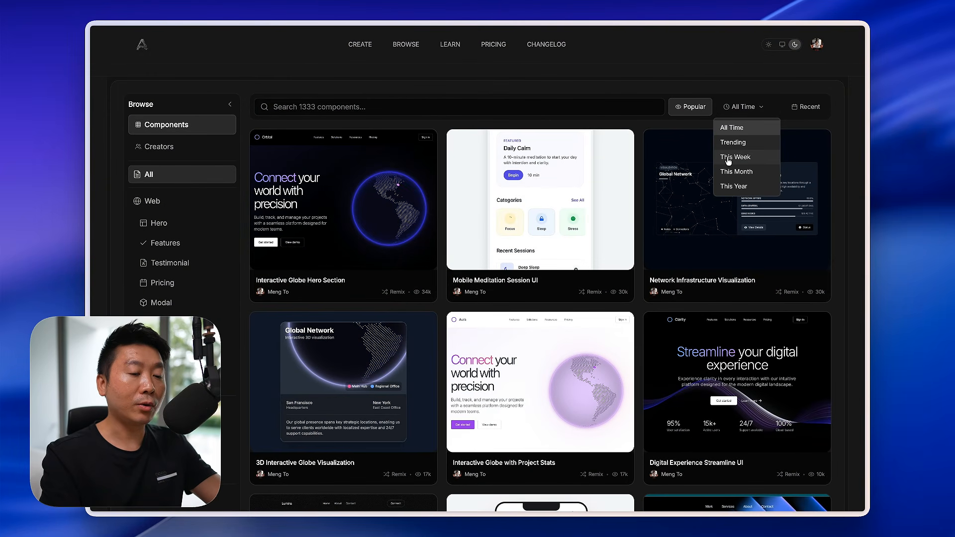
pyautogui.click(735, 157)
pyautogui.click(756, 106)
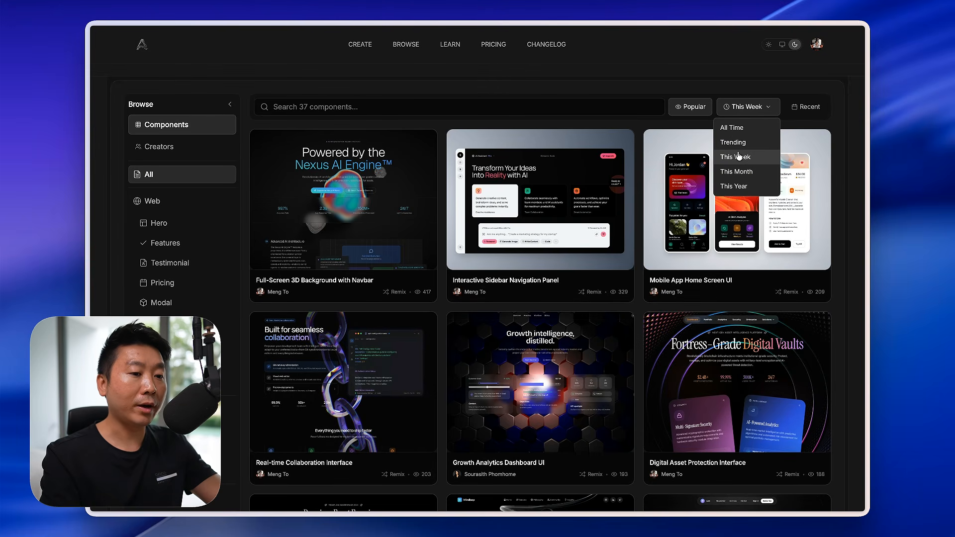
pyautogui.click(736, 171)
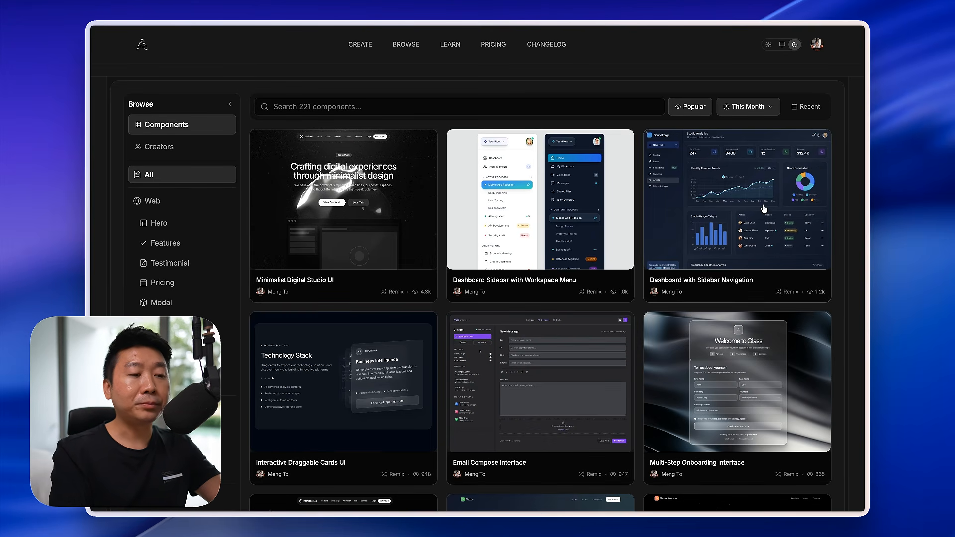
pyautogui.scroll(-4, 616, 233)
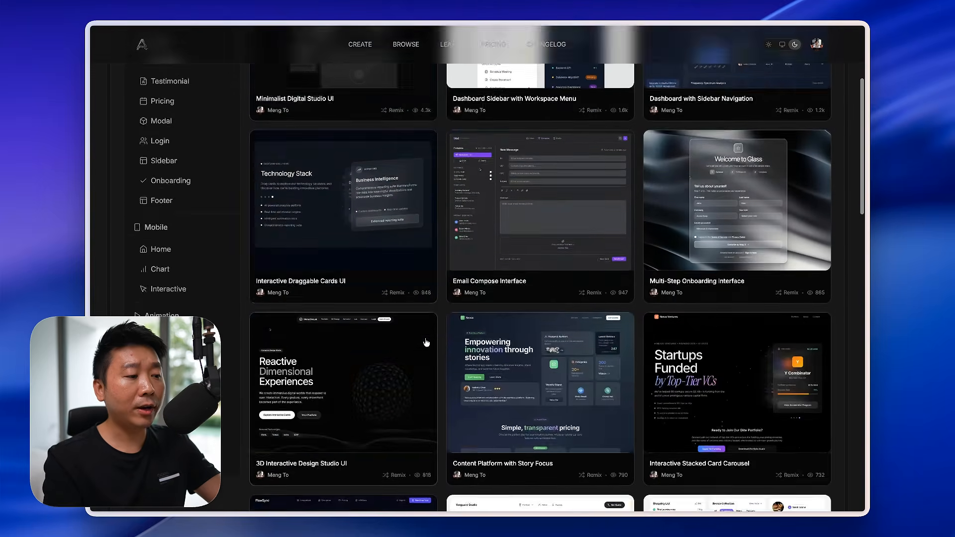
pyautogui.scroll(4, 398, 229)
# Step: Browse the Hero category and the all-time Testimonial category, and preview the Floating Glassmorphic Testimonial Cards component
pyautogui.click(179, 225)
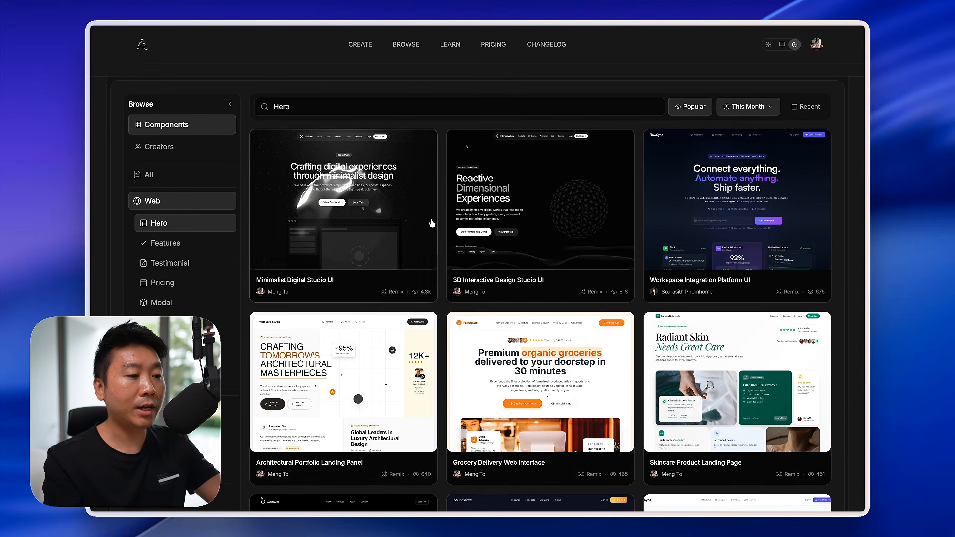
pyautogui.click(188, 264)
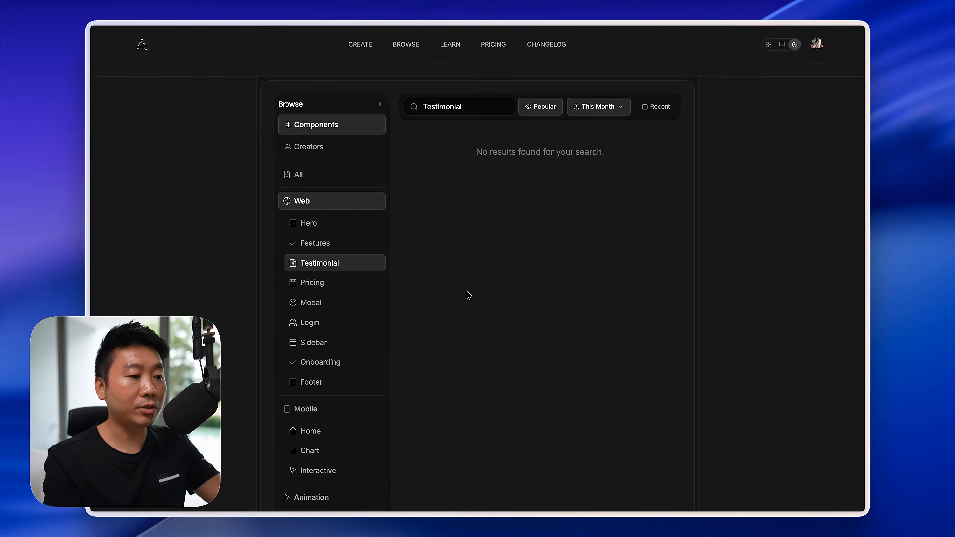
pyautogui.click(567, 108)
pyautogui.click(586, 133)
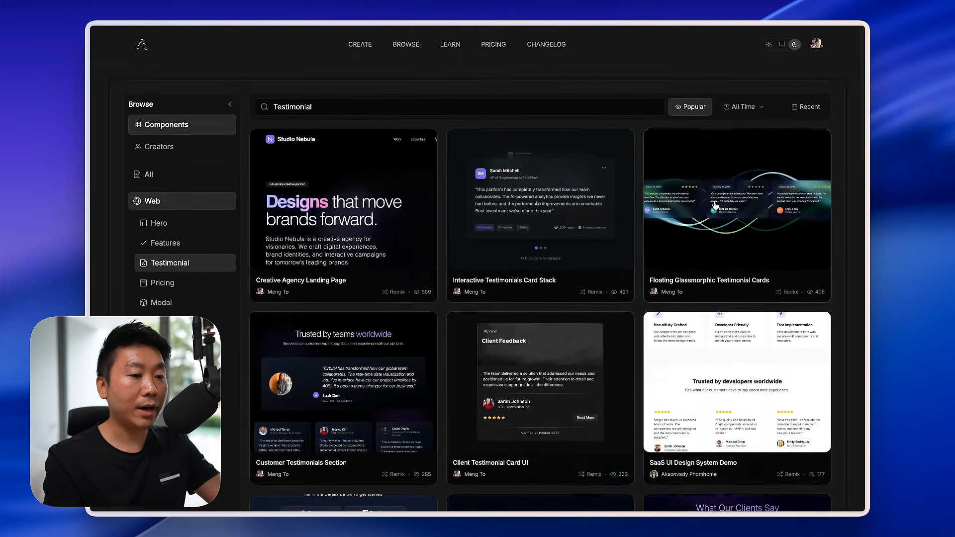
pyautogui.click(683, 221)
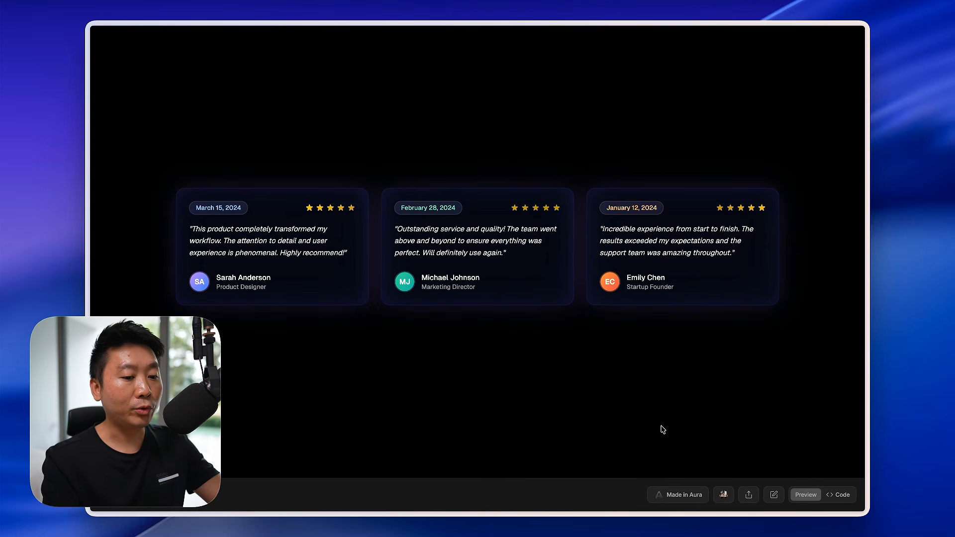
pyautogui.press('super+w')
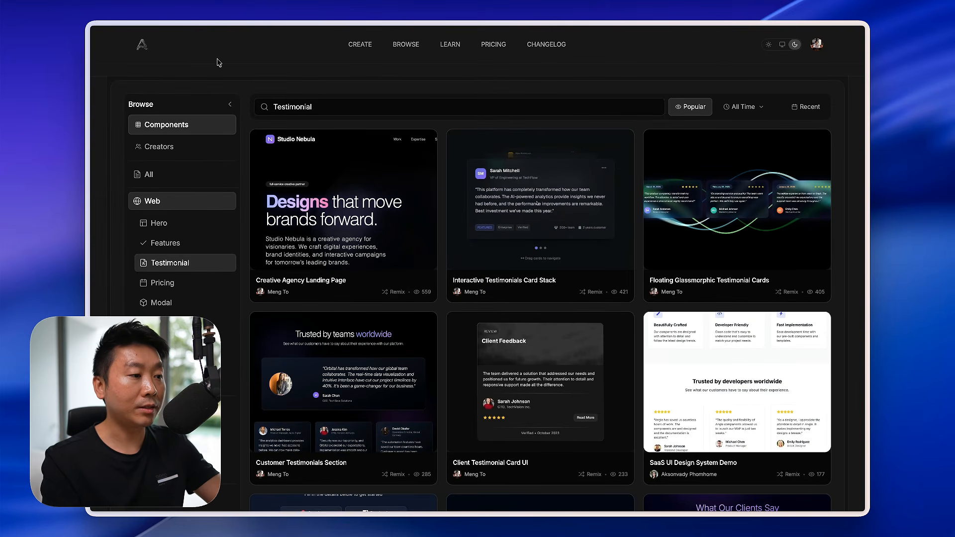
# Step: Return to the home page and look over the recent iterations and recent chats
pyautogui.click(145, 49)
pyautogui.scroll(-5, 783, 296)
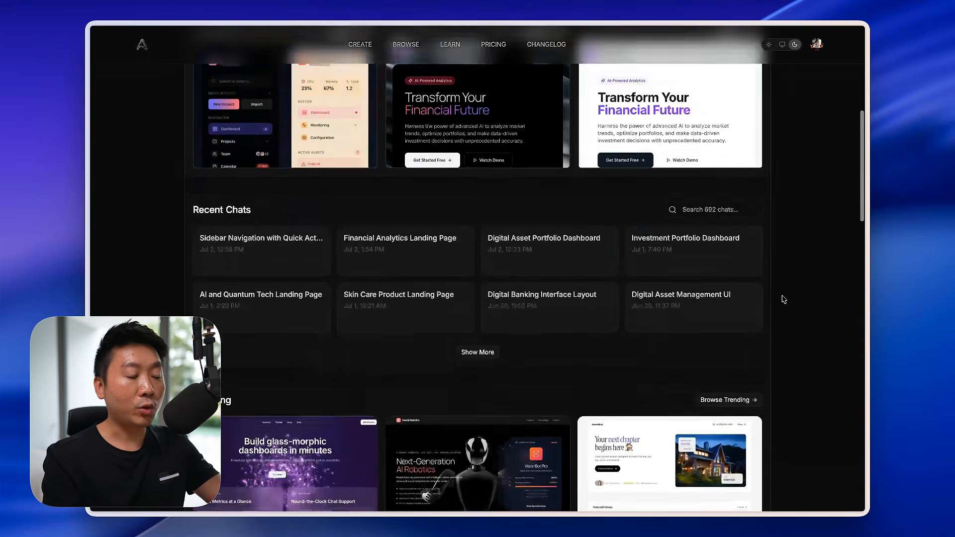
pyautogui.scroll(5, 784, 299)
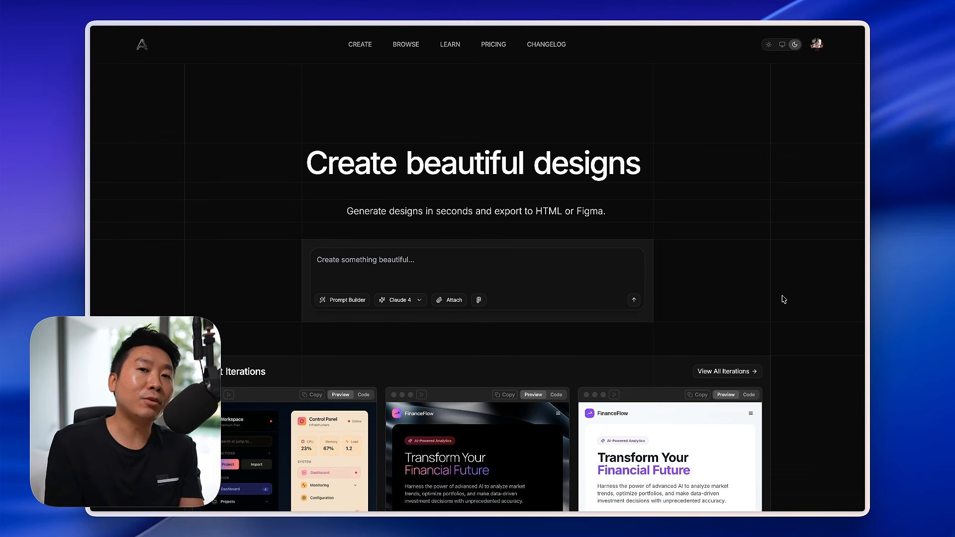
pyautogui.scroll(-6, 784, 299)
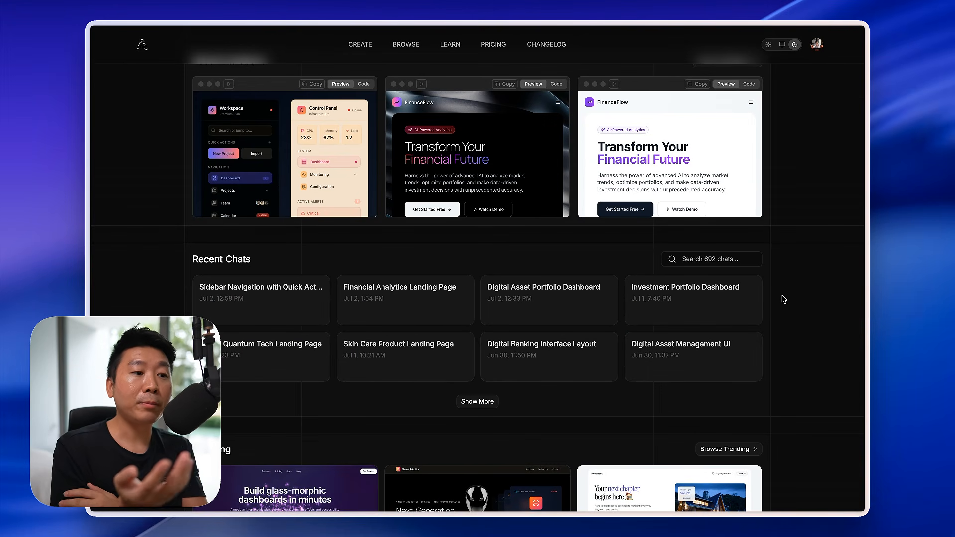
pyautogui.scroll(5, 784, 299)
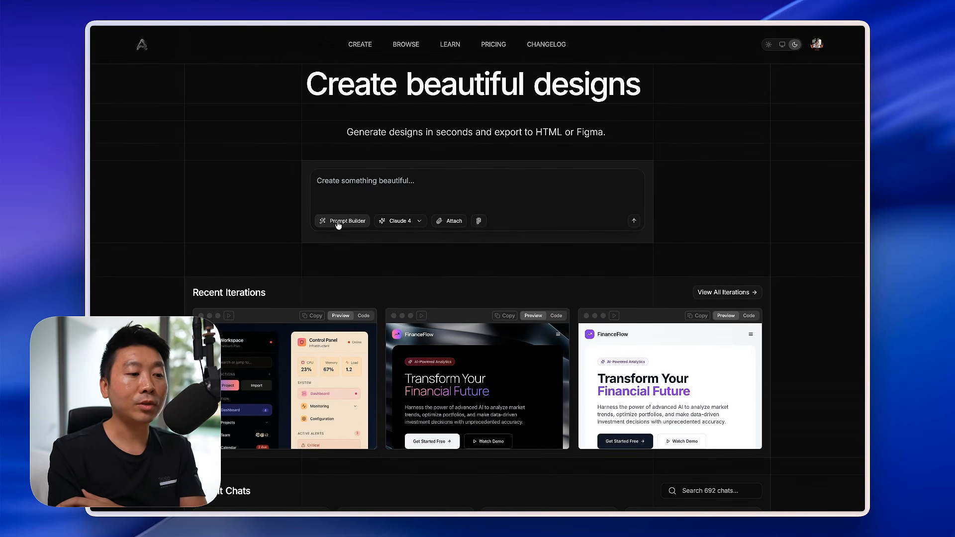
# Step: Try a Hero layout with the 2-2 Square configuration in the Prompt Builder, and close it without adding the prompt
pyautogui.click(338, 222)
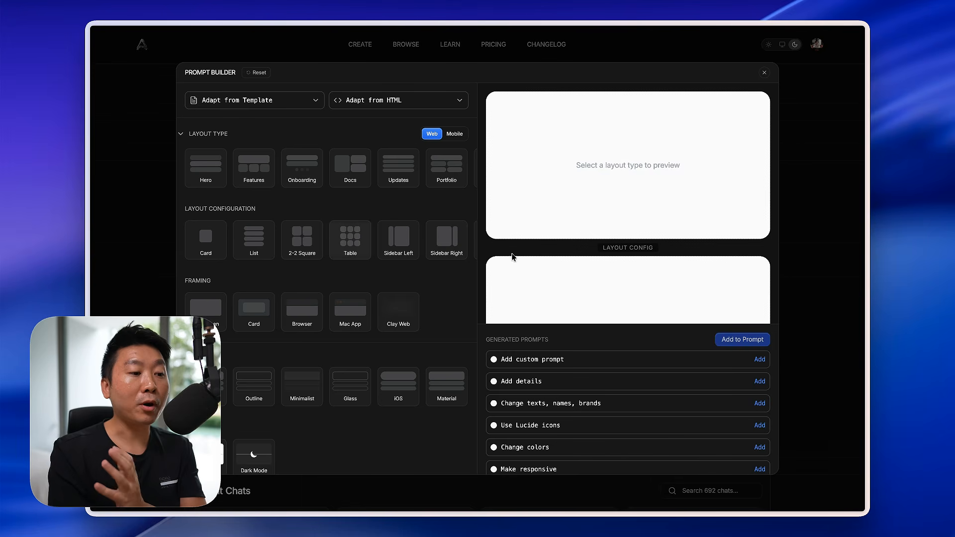
pyautogui.click(226, 170)
pyautogui.click(262, 229)
pyautogui.click(308, 244)
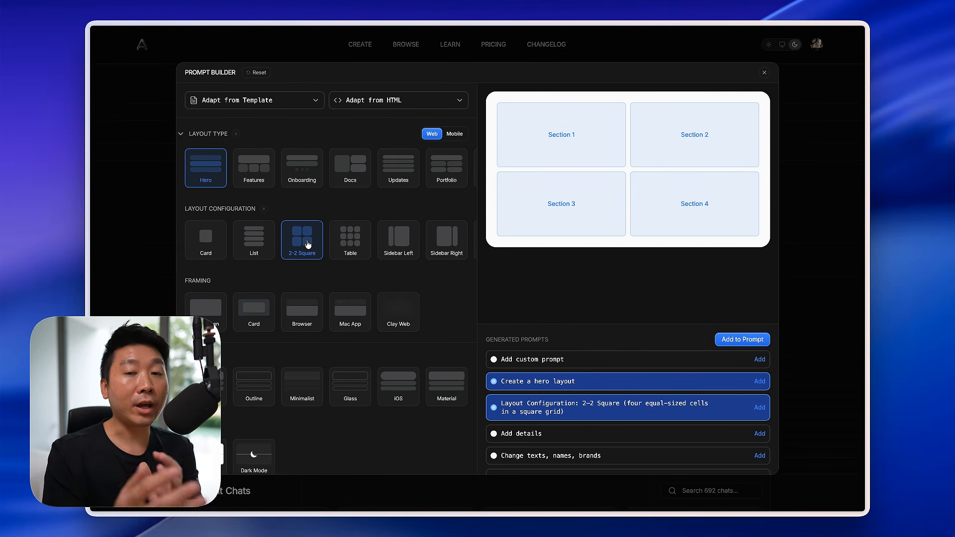
pyautogui.click(764, 74)
# Step: Look through the trending and recently featured designs on the home page, and open the Investment Portfolio Analytics Dashboard
pyautogui.scroll(-15, 818, 230)
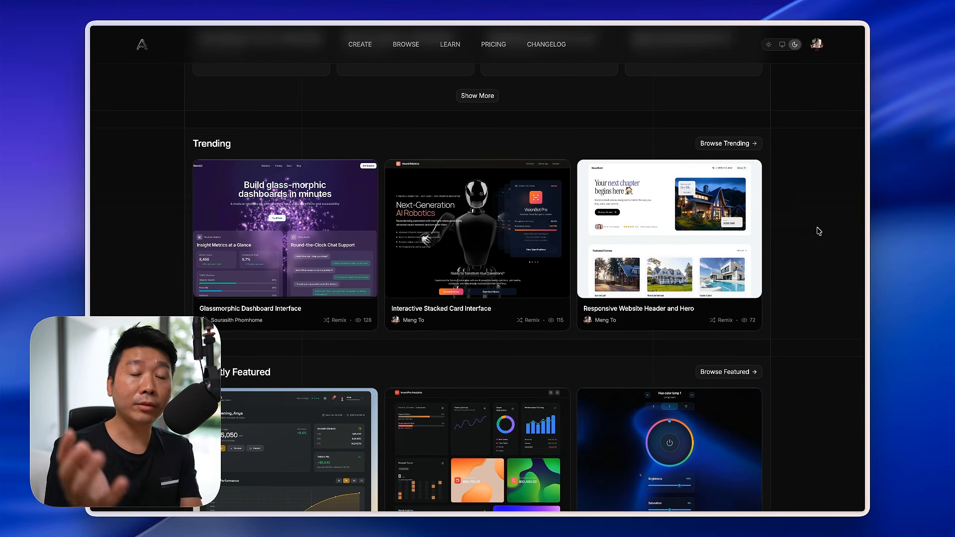
pyautogui.scroll(4, 819, 230)
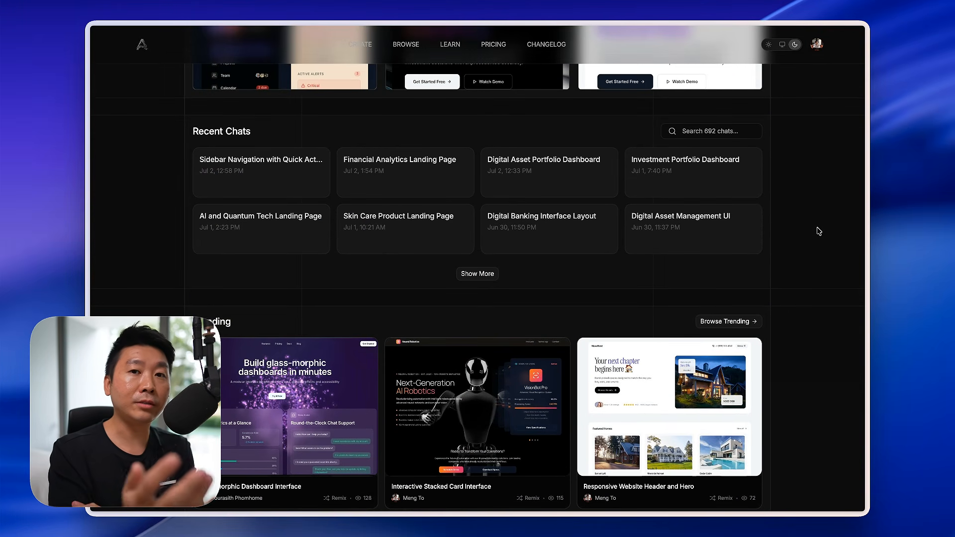
pyautogui.scroll(-9, 818, 230)
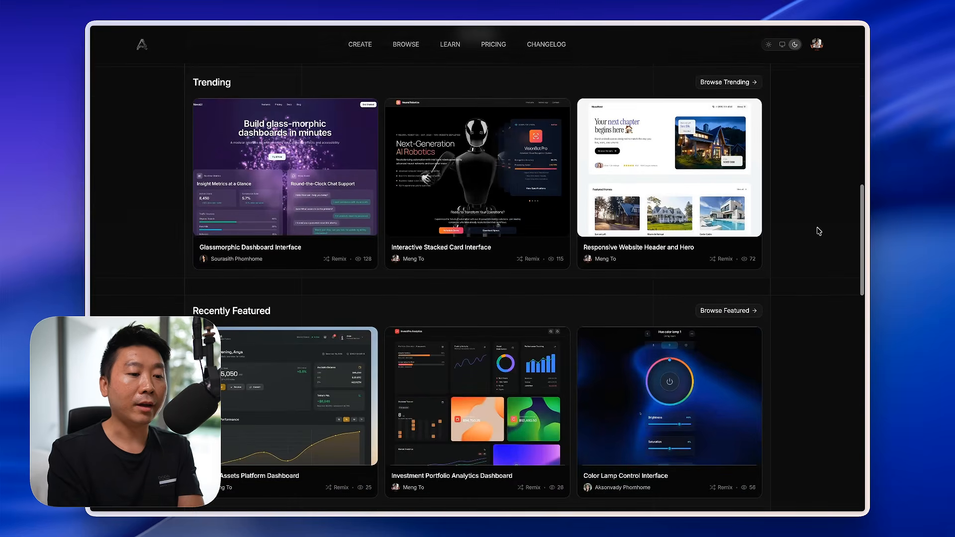
pyautogui.scroll(-4, 818, 231)
pyautogui.scroll(3, 819, 230)
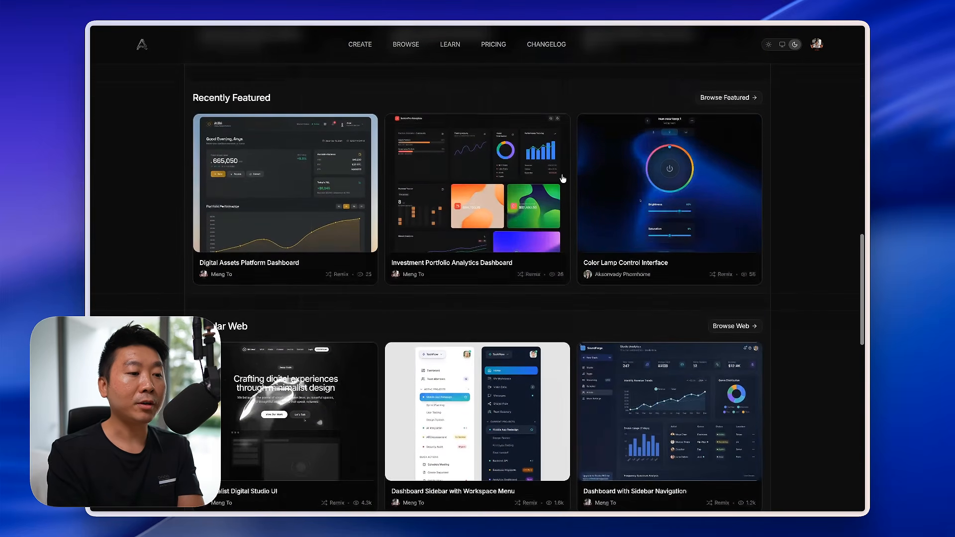
pyautogui.click(523, 184)
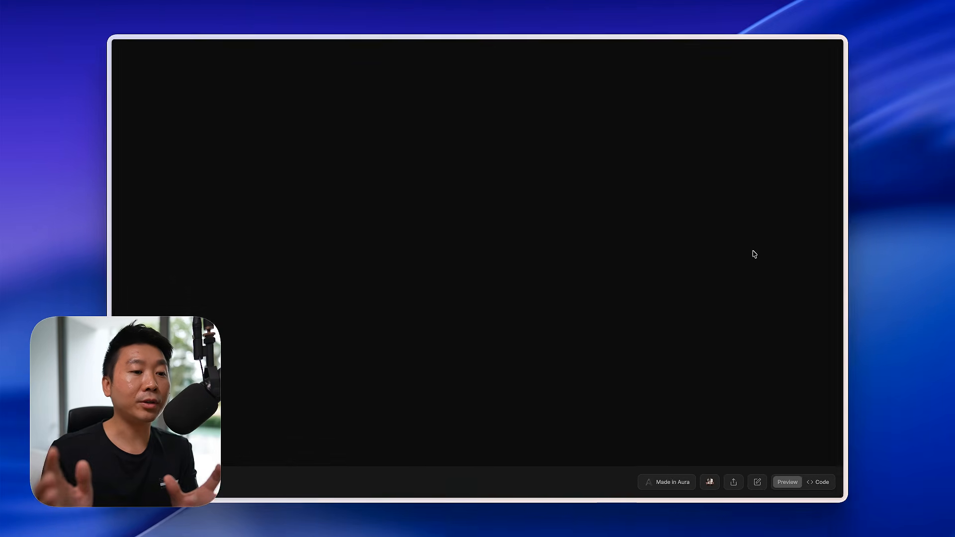